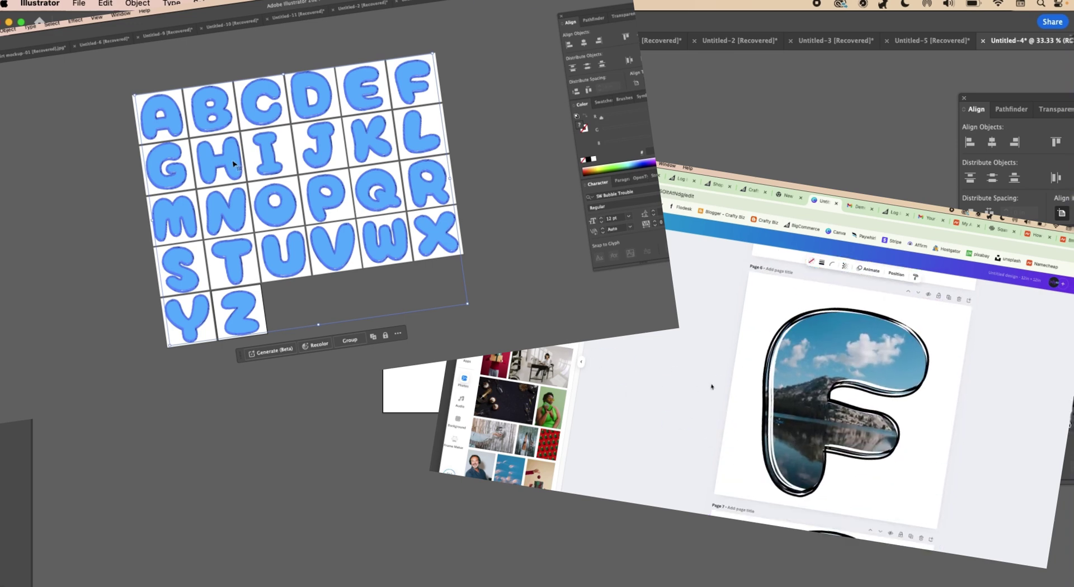
Ungroup the outlined blue alphabet letters laid out across the artboards
right_click(233, 163)
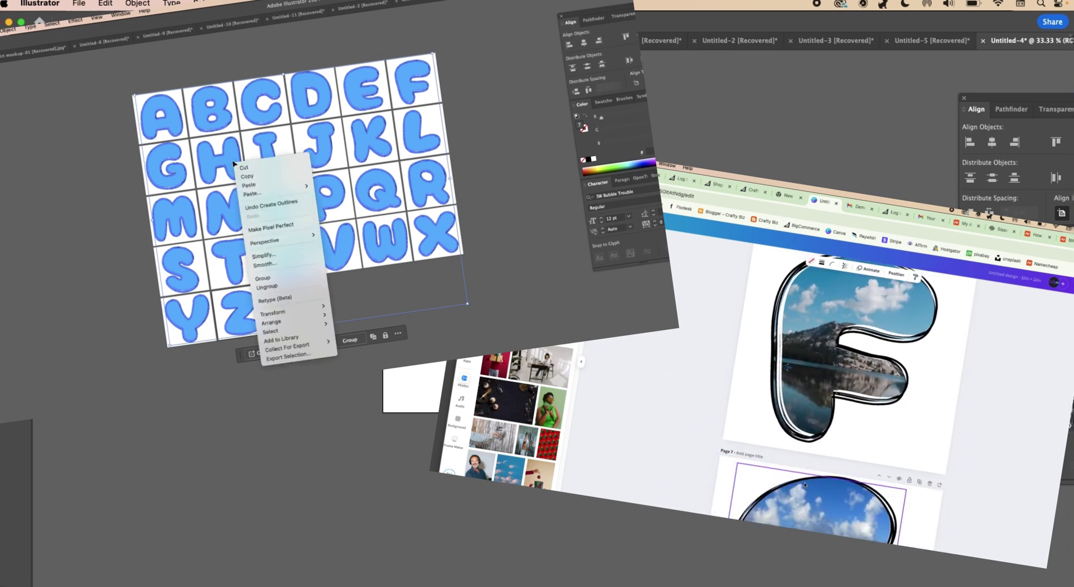
click(267, 286)
right_click(234, 223)
click(284, 326)
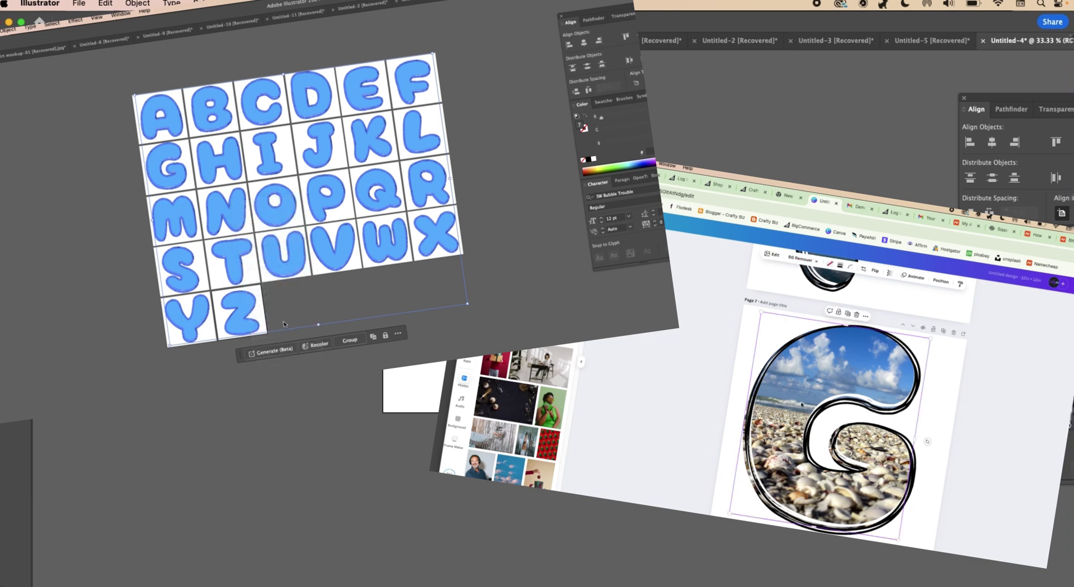
right_click(238, 221)
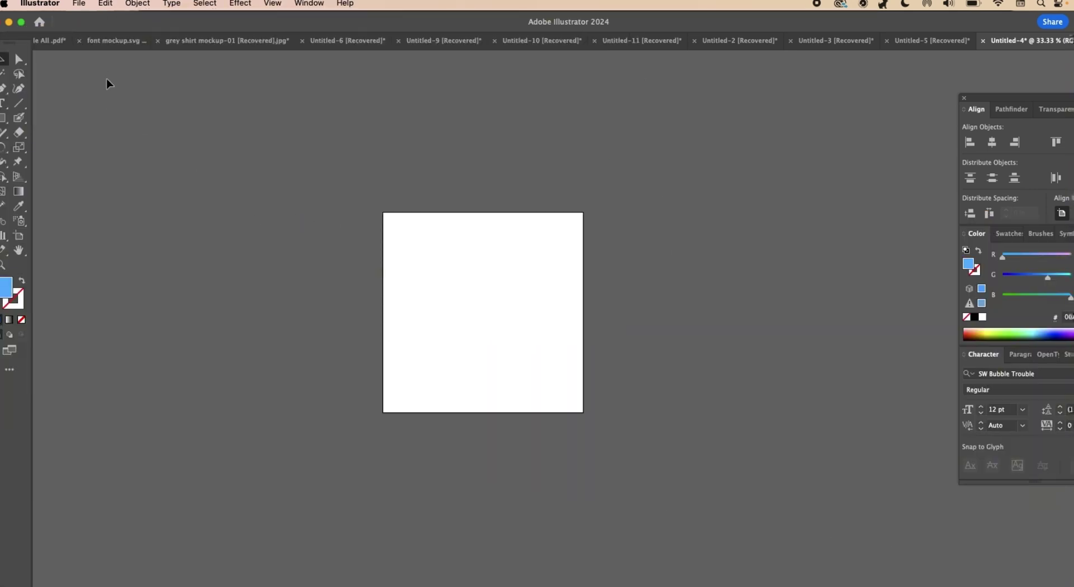
Create a 12 x 12 in print document with 26 artboards in 6 columns, RGB color mode and 300 ppi raster effects
click(79, 3)
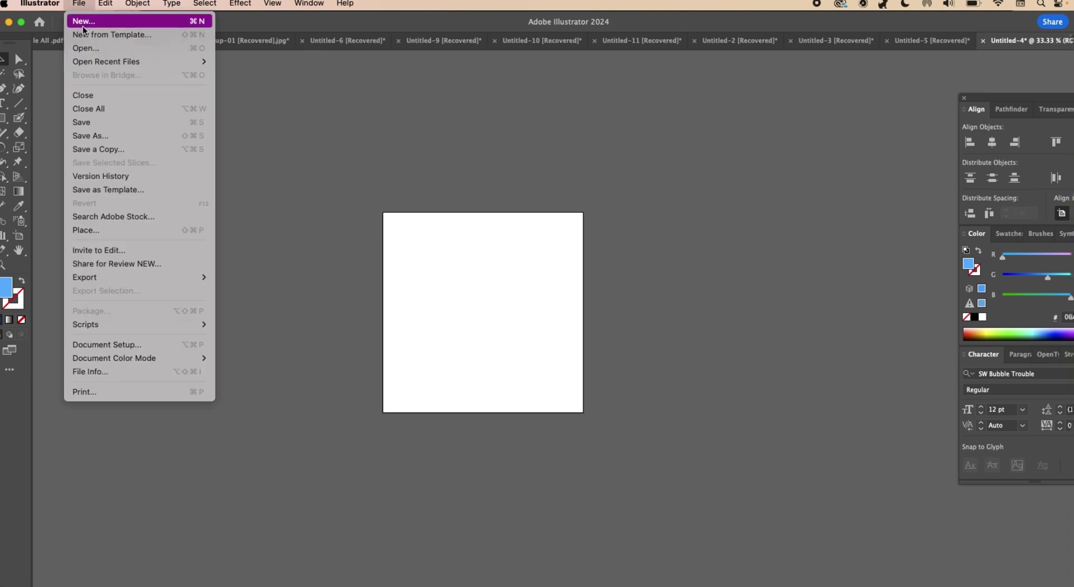
click(82, 25)
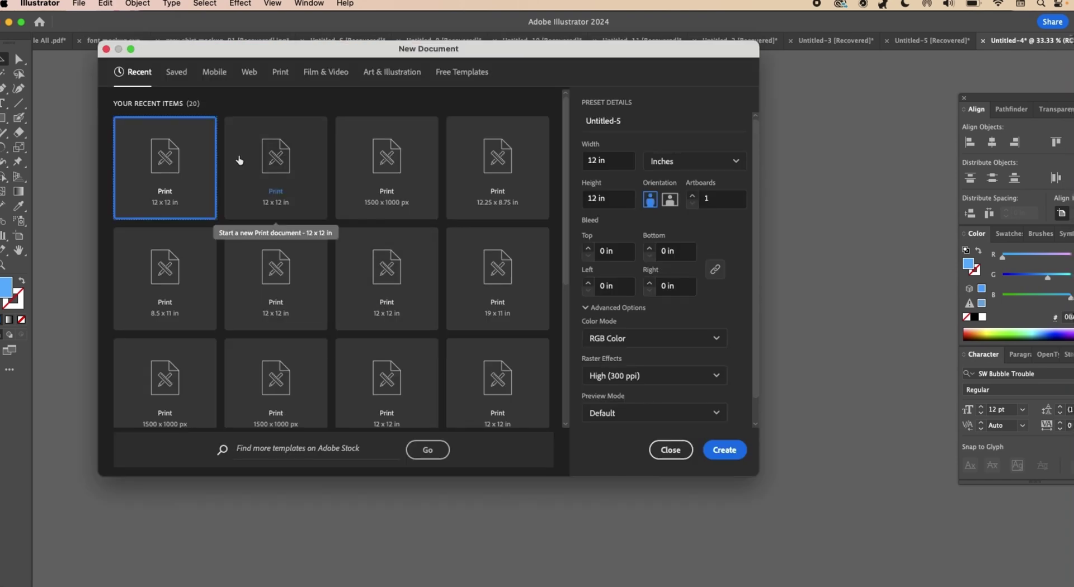
click(304, 144)
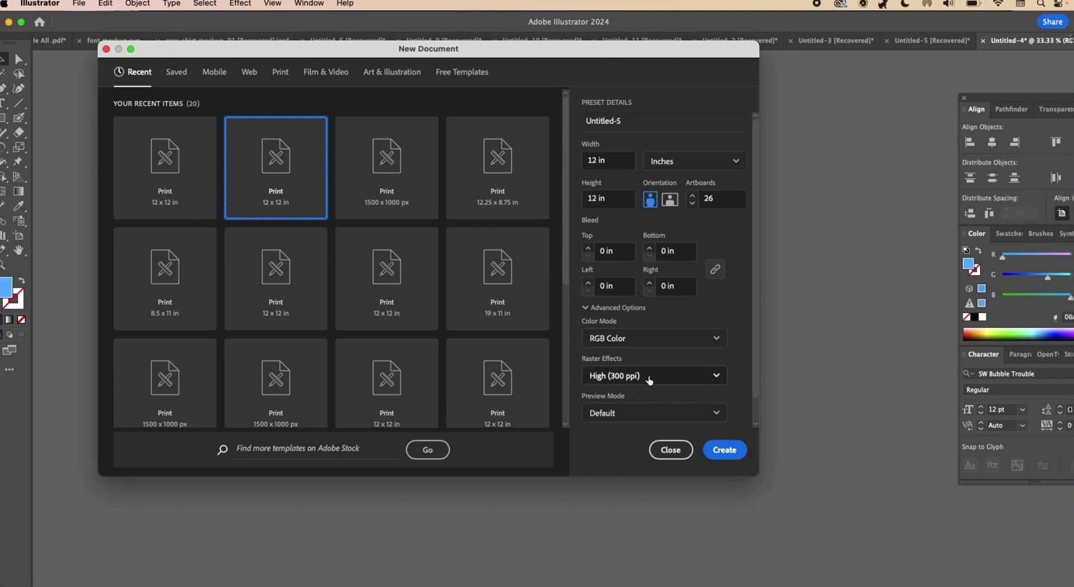
scroll(671, 370, down, 2)
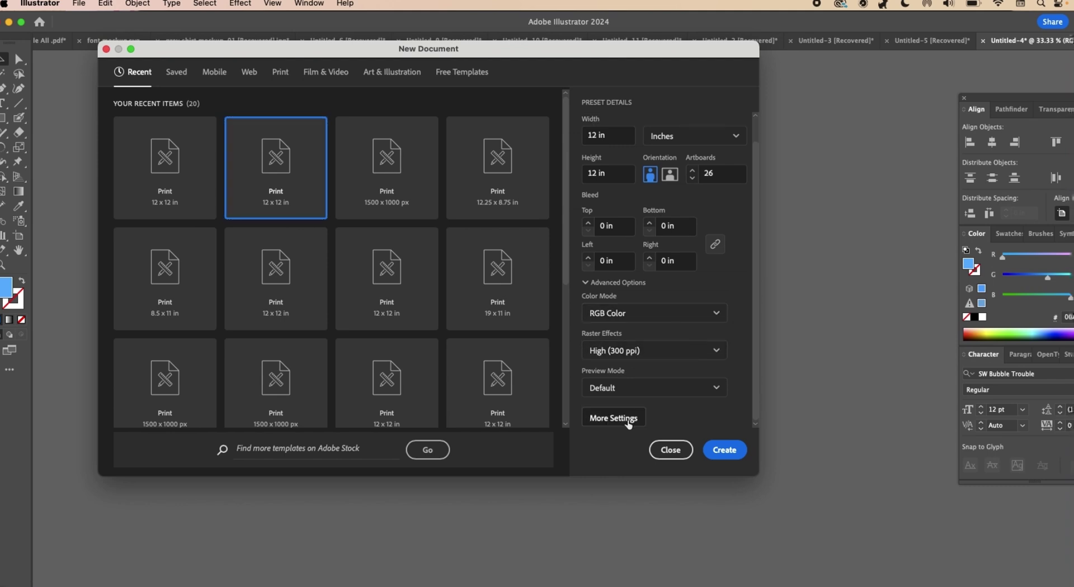
click(614, 418)
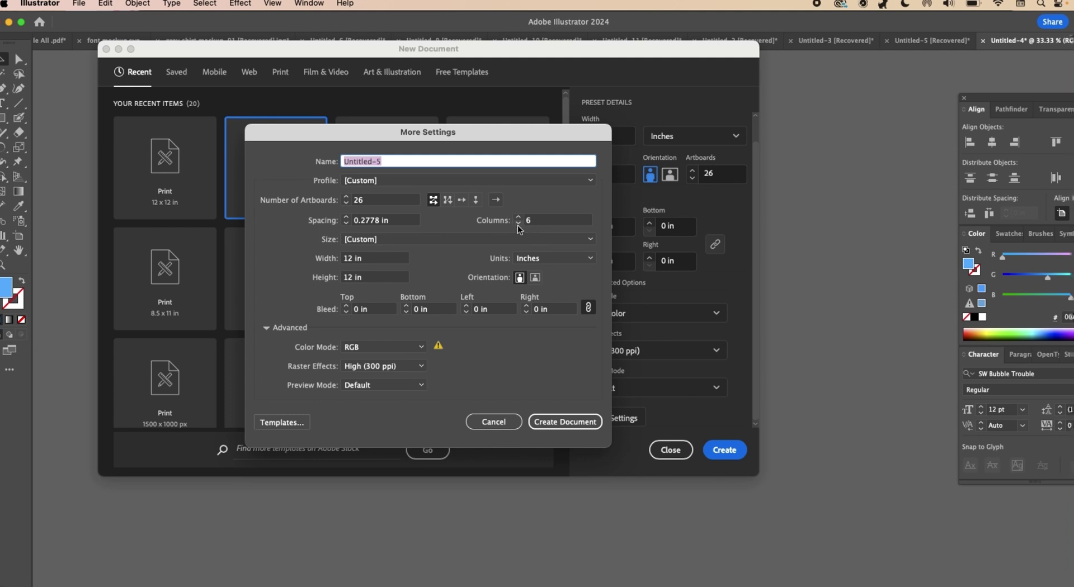
click(541, 425)
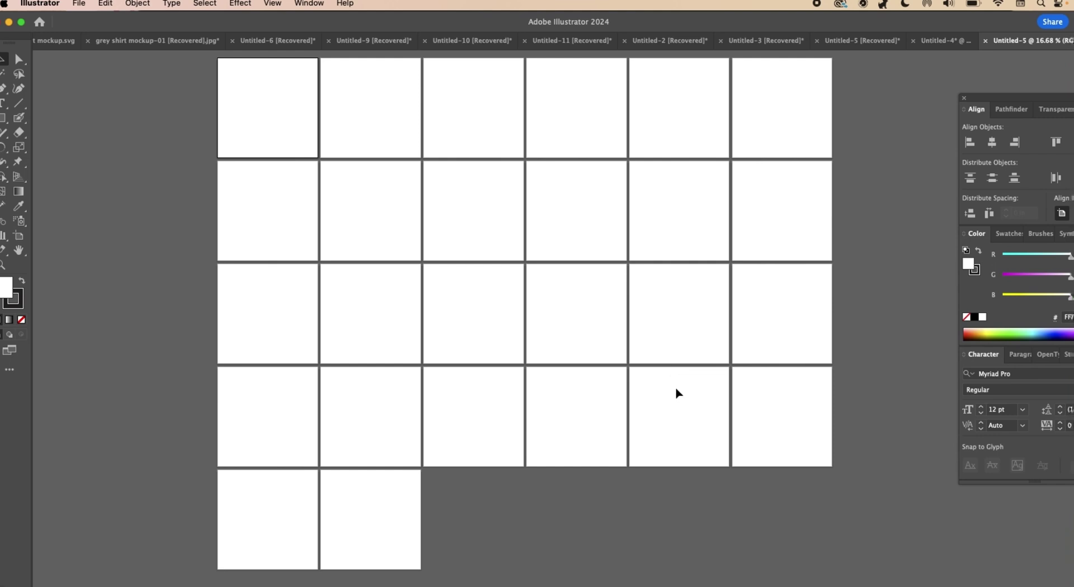
Set the font to SW Bubble Trouble
click(999, 373)
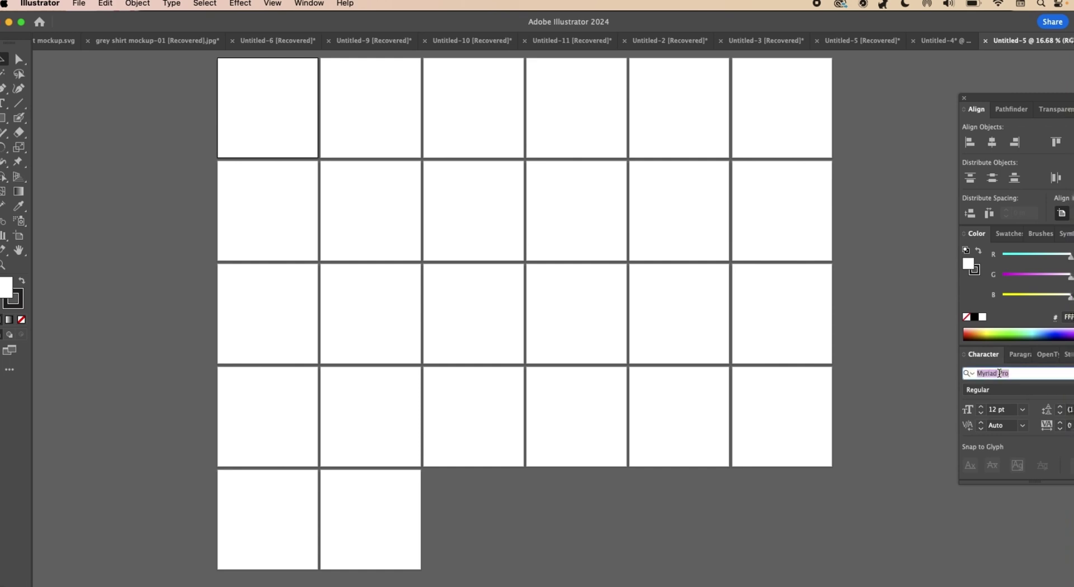
text(sw)
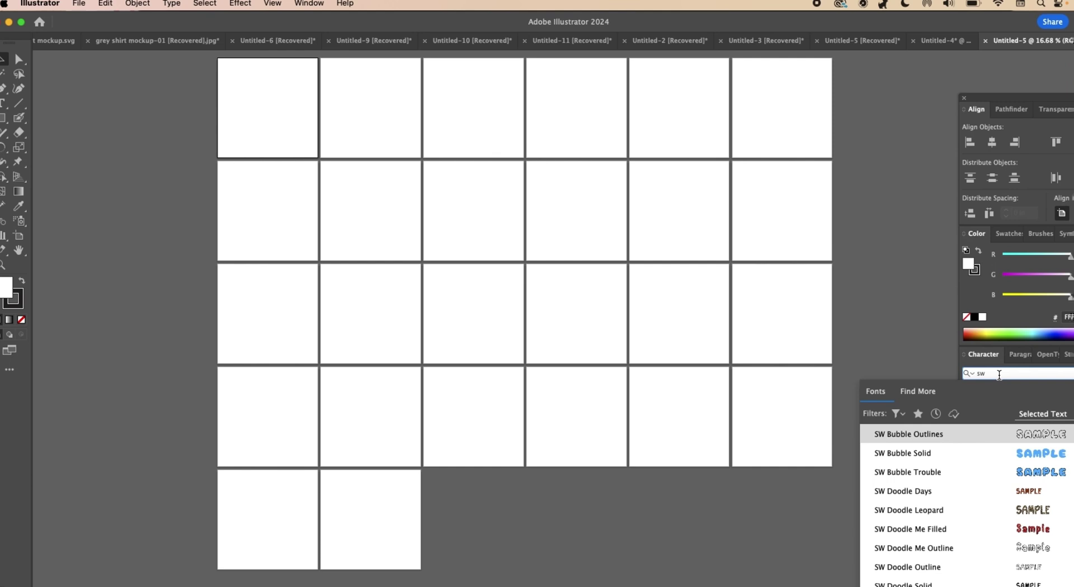
click(1015, 470)
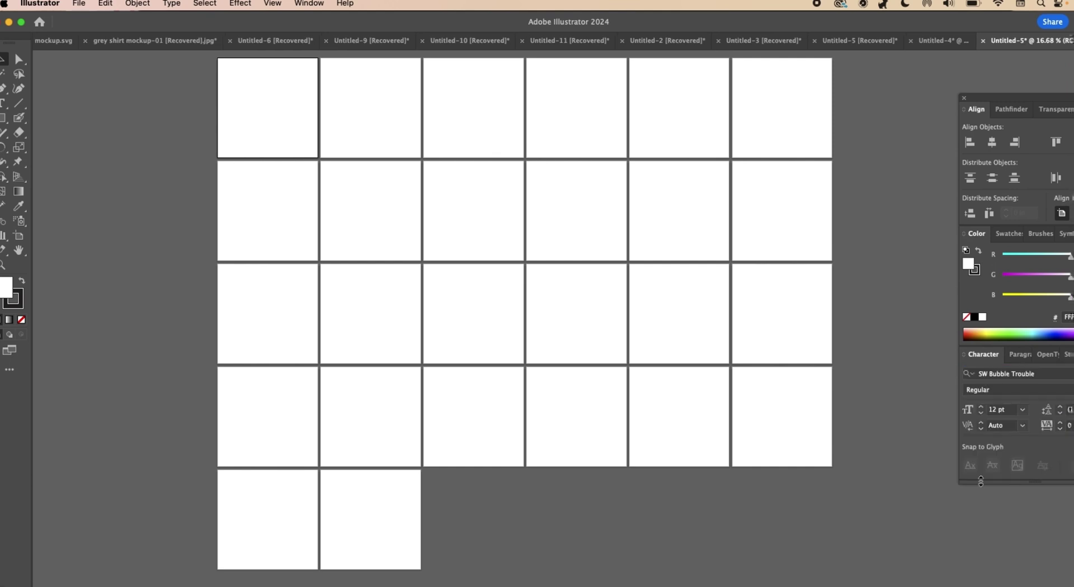
Add the letter A on the first artboard and enlarge it to about 1157 pt so it nearly fills the artboard
click(7, 106)
click(234, 92)
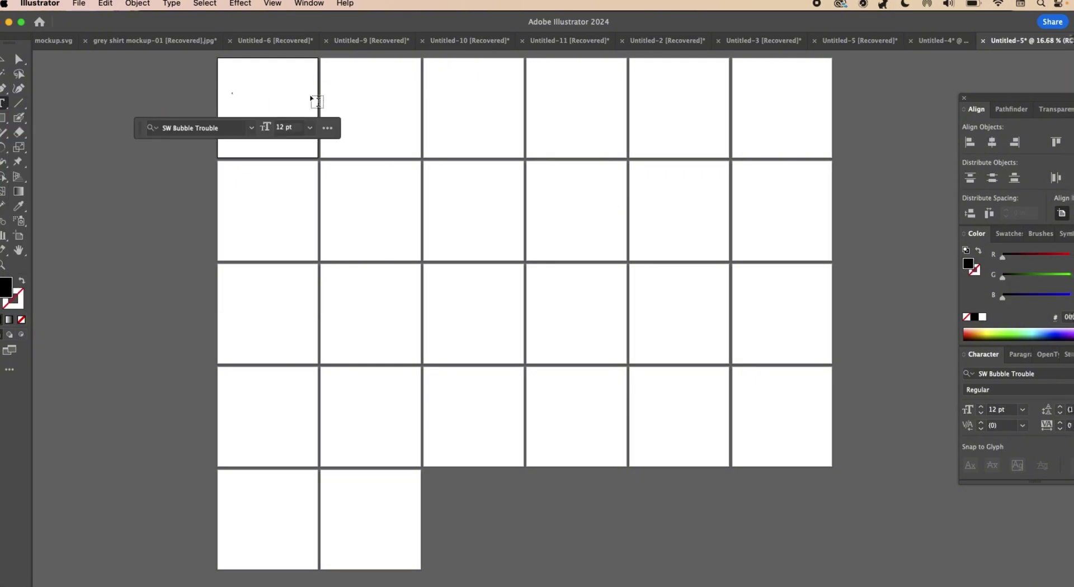
key(Escape)
drag(236, 102, 317, 155)
click(371, 143)
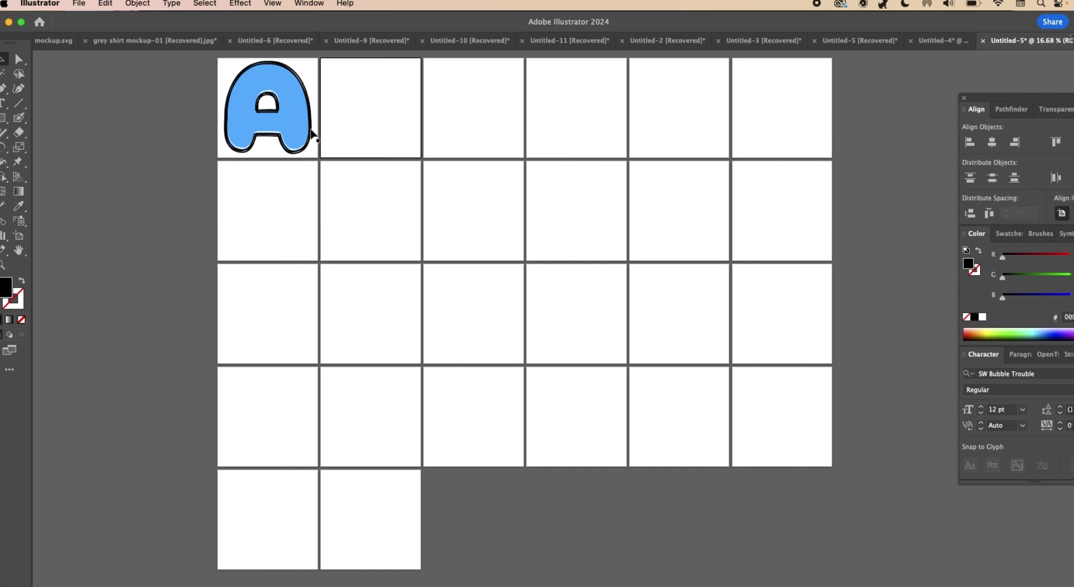
Copy the letter A onto the second artboard and change the copy to B
click(289, 132)
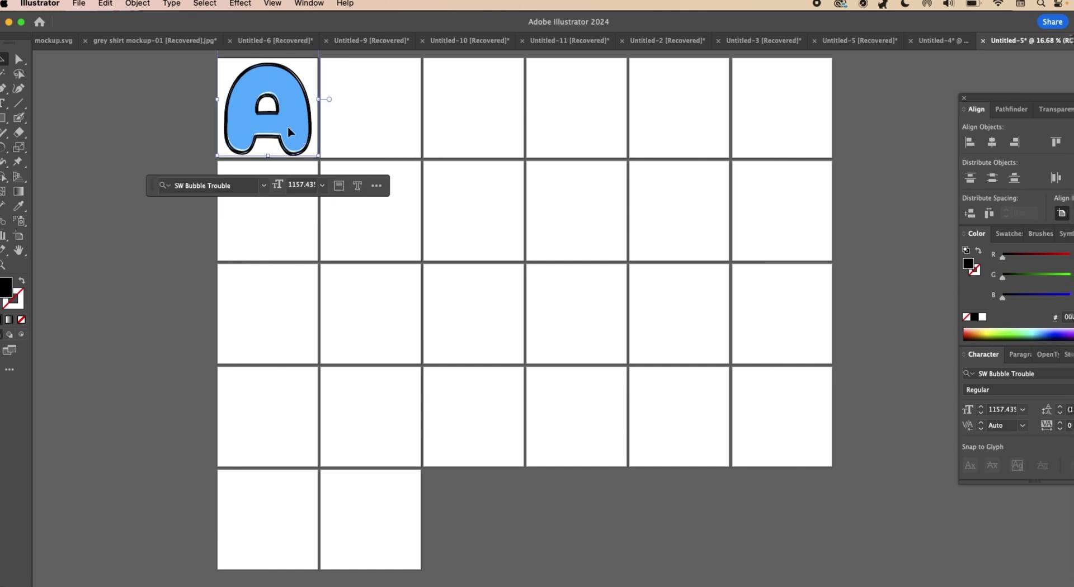
right_click(288, 126)
click(305, 152)
click(367, 124)
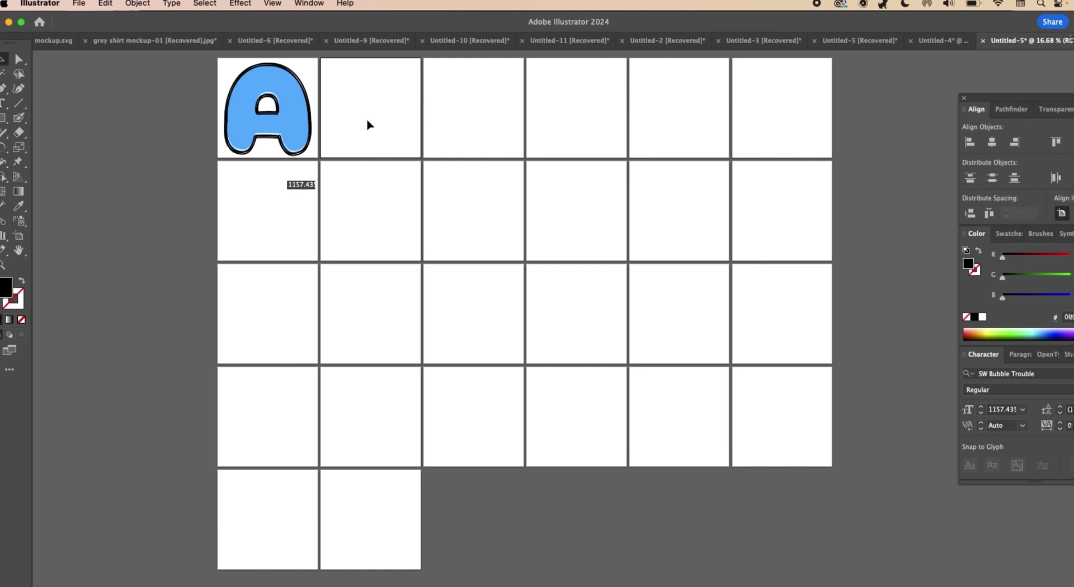
right_click(367, 125)
click(393, 157)
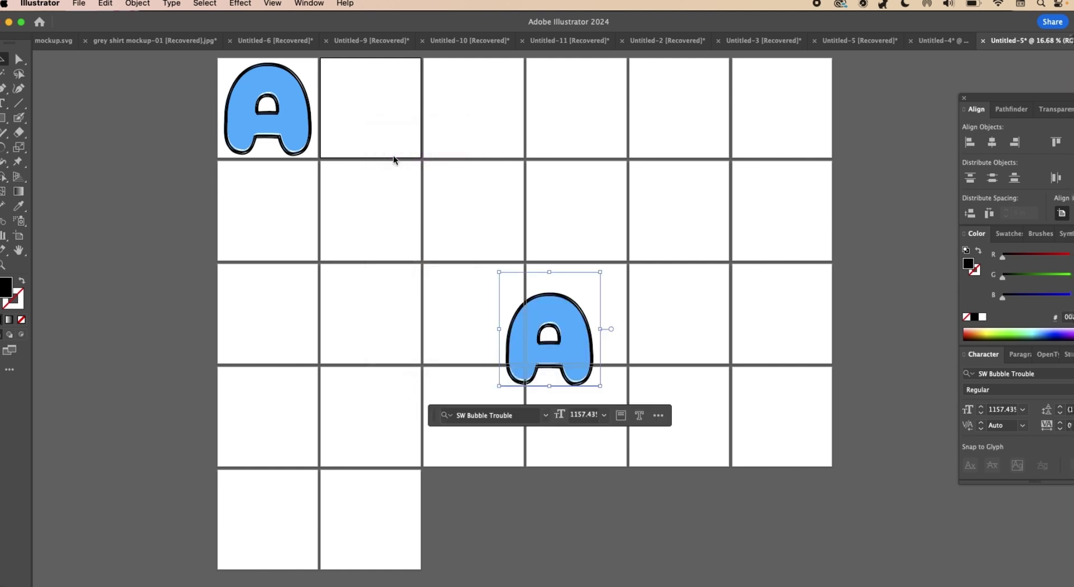
drag(535, 337, 356, 107)
triple_click(359, 109)
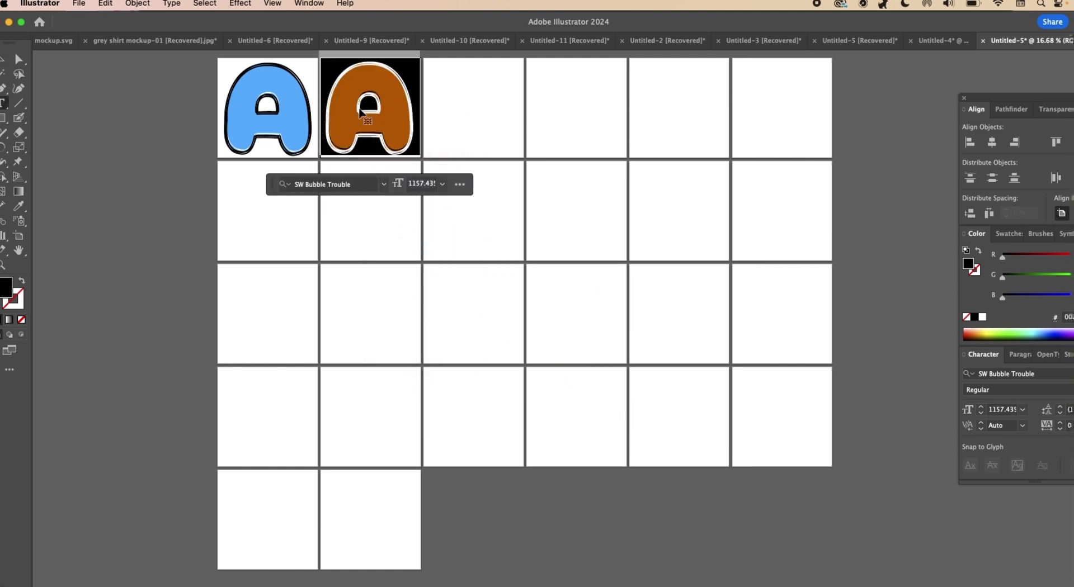
text(B)
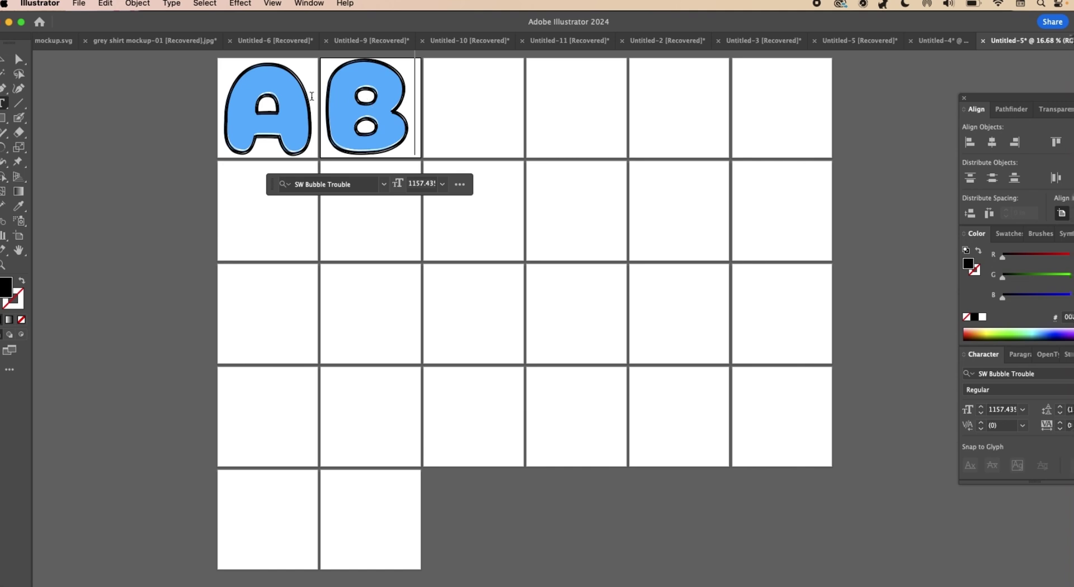
key(Escape)
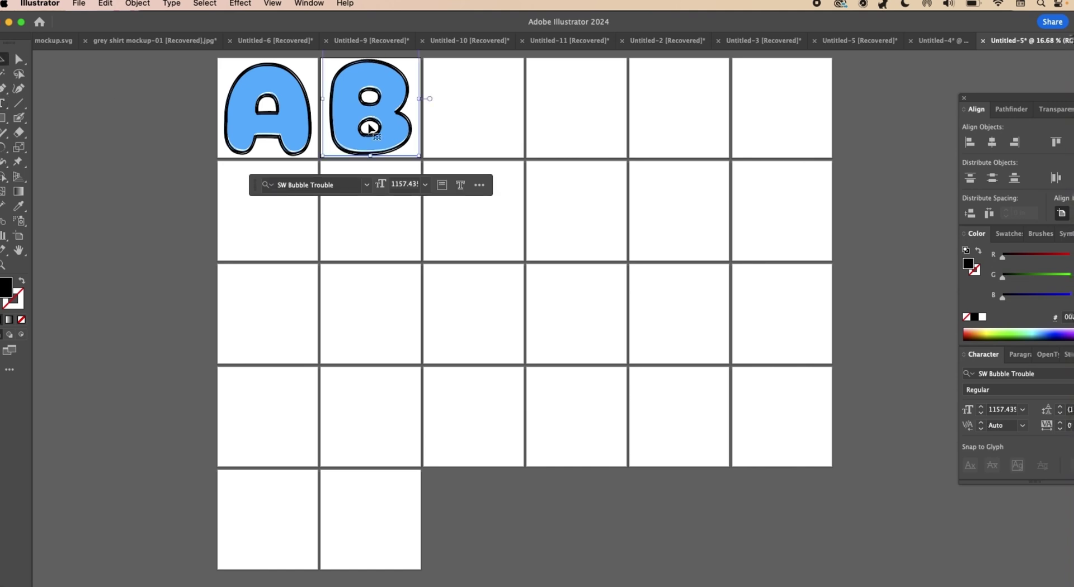
Copy the letter B onto the third artboard and change the copy to C
right_click(365, 126)
click(402, 136)
click(474, 119)
right_click(474, 118)
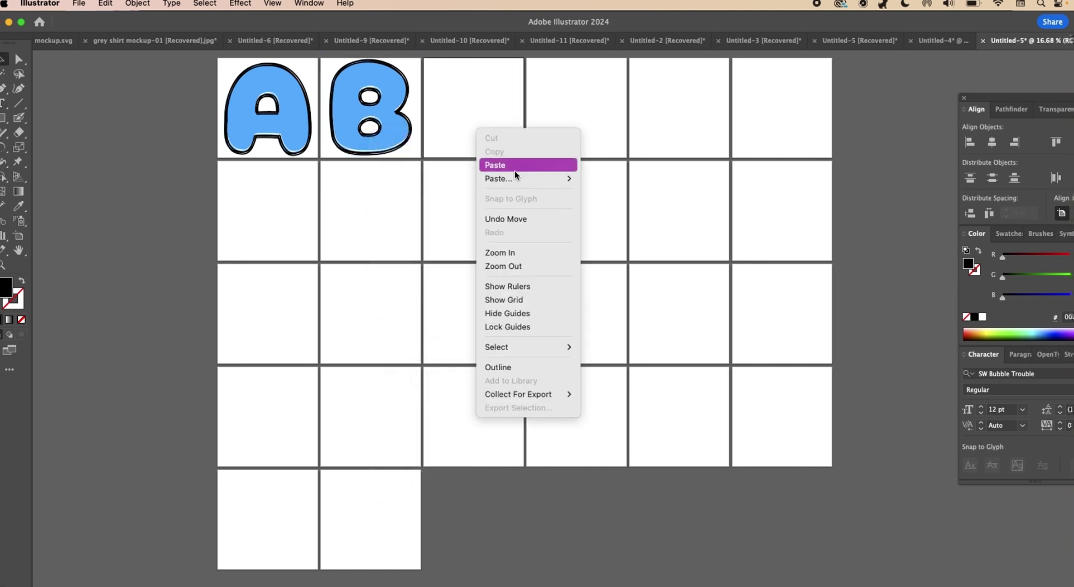
click(512, 161)
double_click(474, 71)
double_click(475, 78)
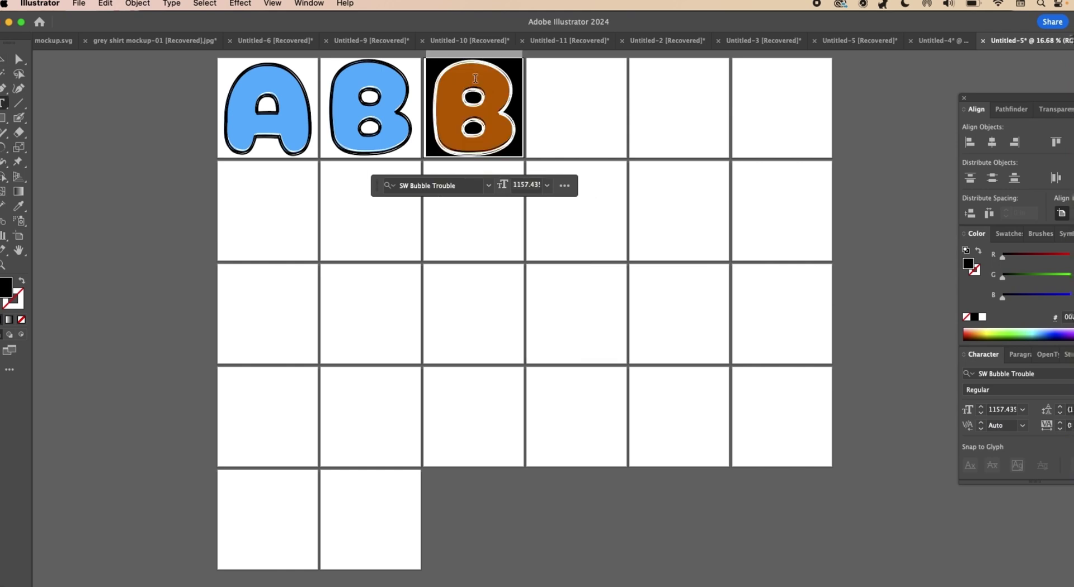
text(C)
key(Escape)
Shrink the letters A, B and C together to about 1098 pt, and recenter A and B on their artboards
key(super+a)
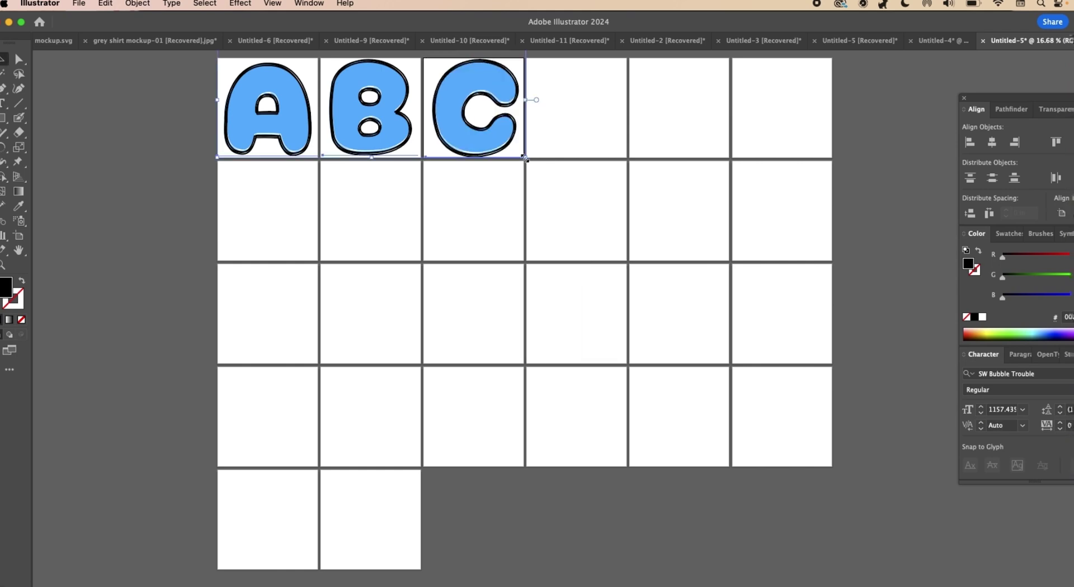
drag(525, 158, 461, 146)
click(563, 138)
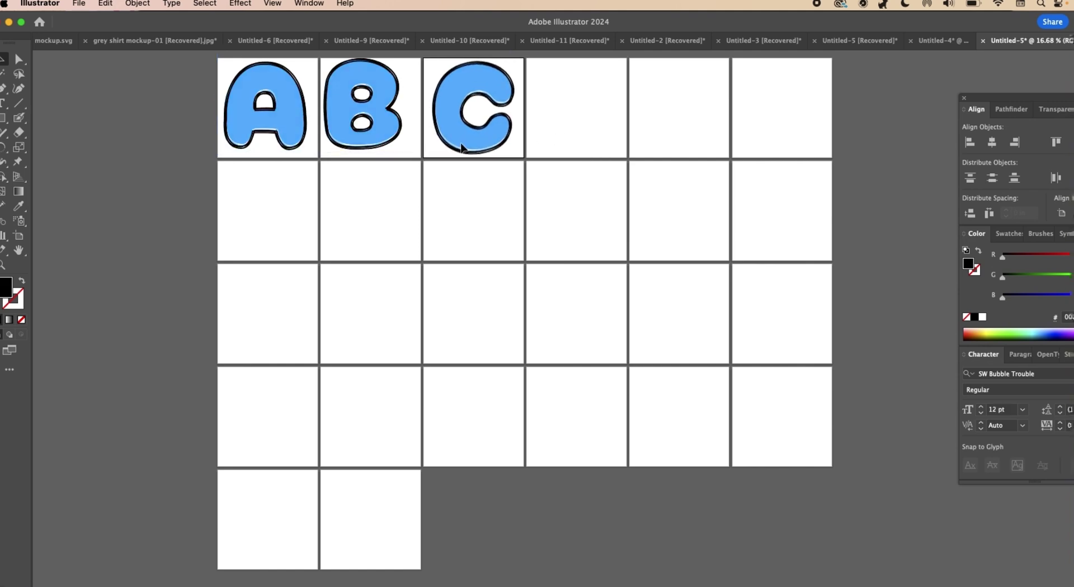
drag(361, 147, 371, 148)
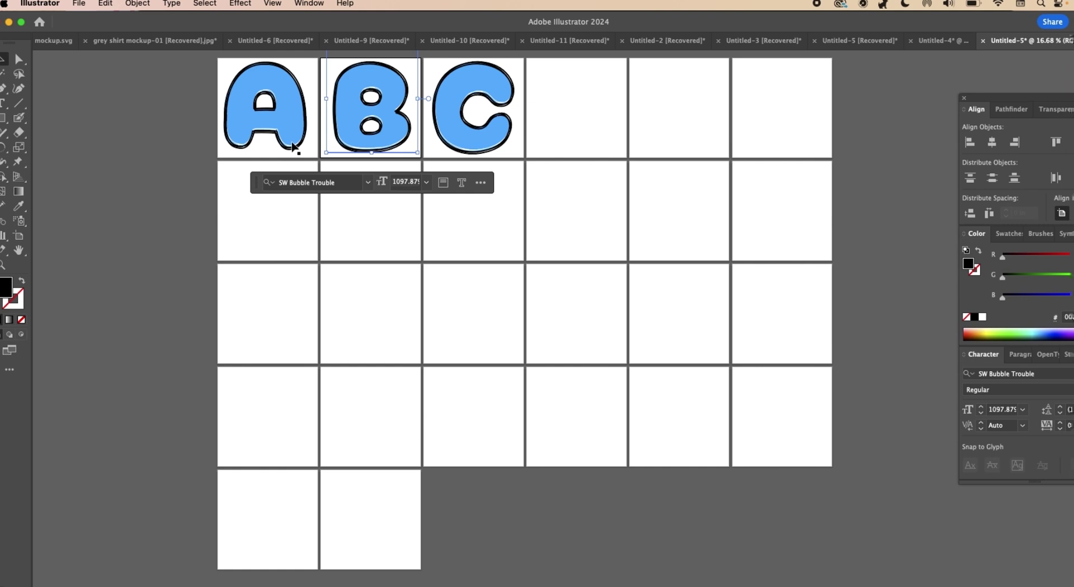
drag(292, 146, 297, 148)
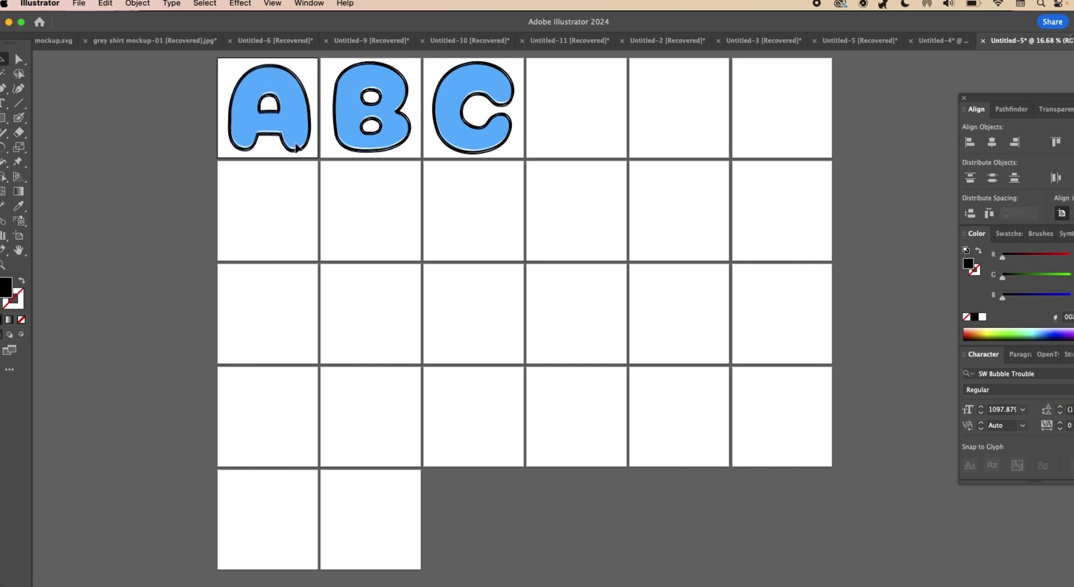
click(590, 165)
Copy the letter C onto the fourth artboard and change the copy to D
click(463, 148)
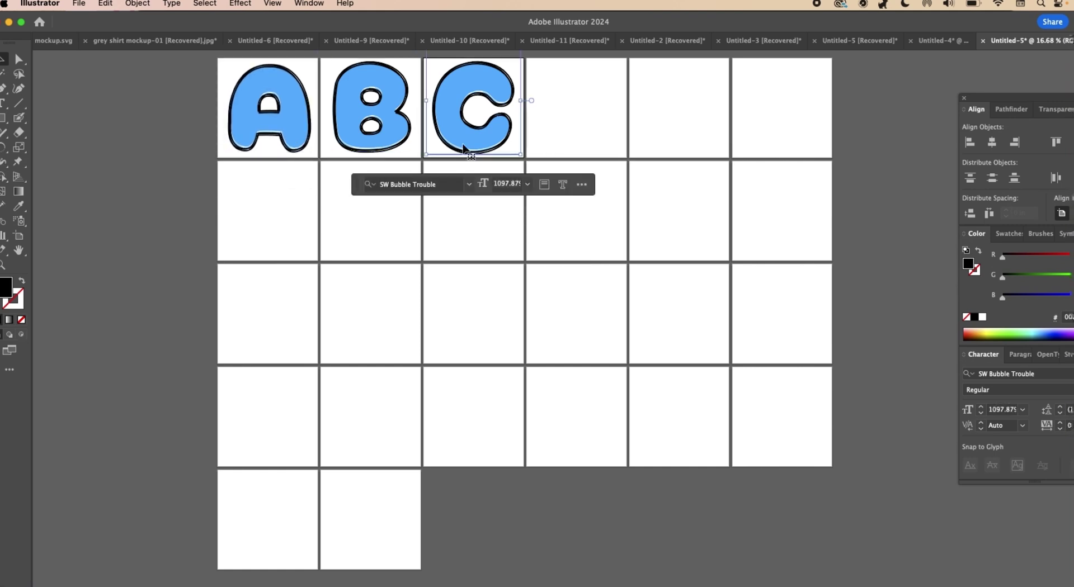
right_click(463, 148)
click(509, 168)
right_click(575, 120)
click(616, 158)
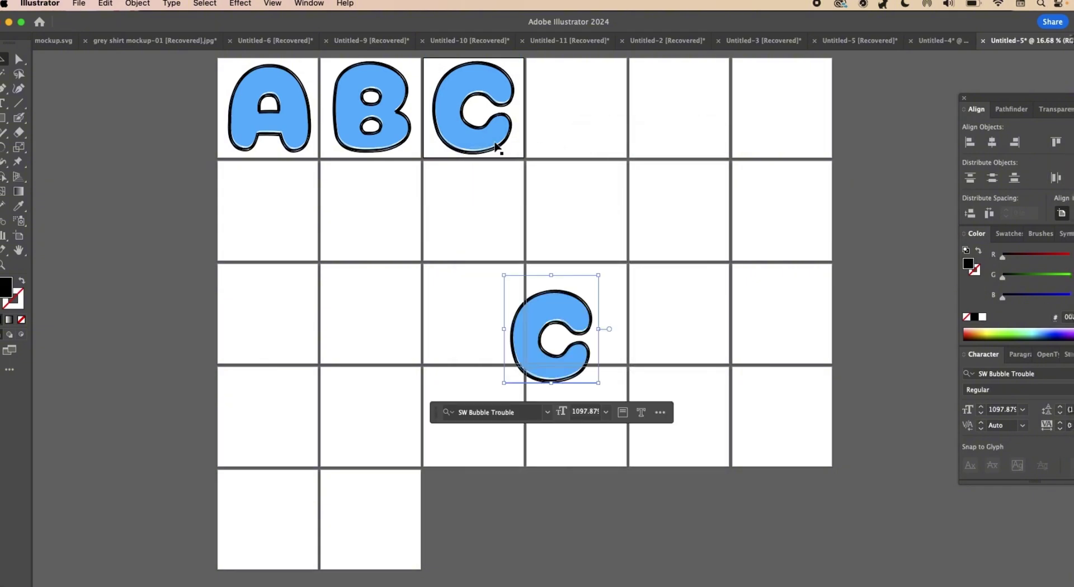
drag(557, 408, 580, 145)
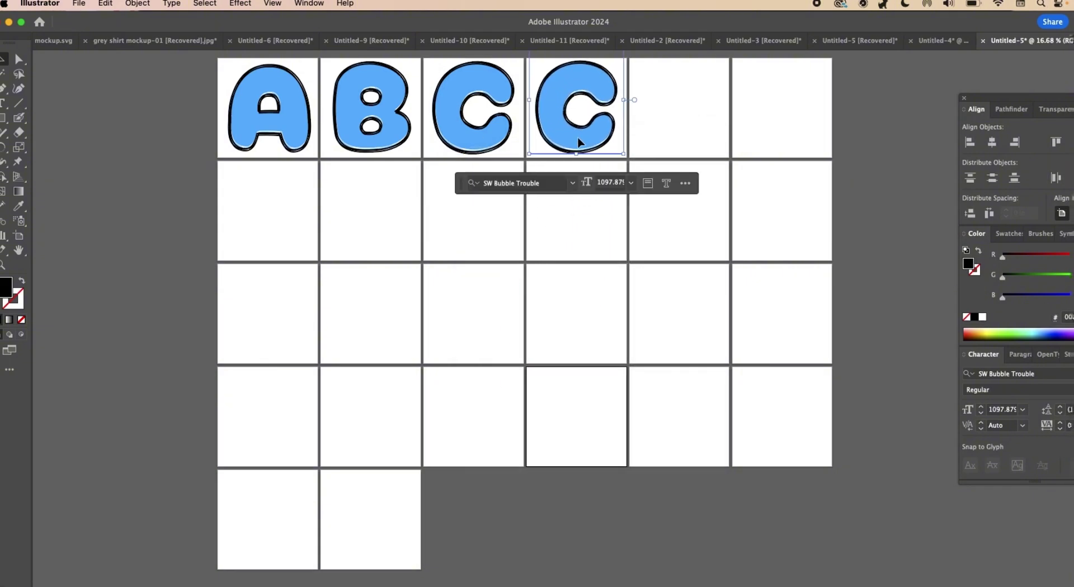
double_click(579, 142)
text(D)
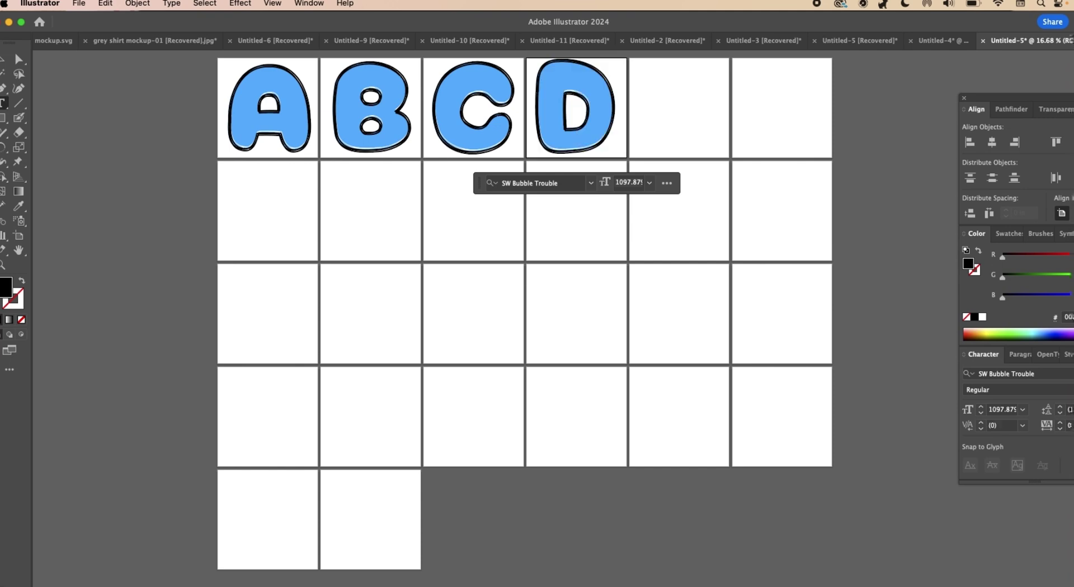
key(Escape)
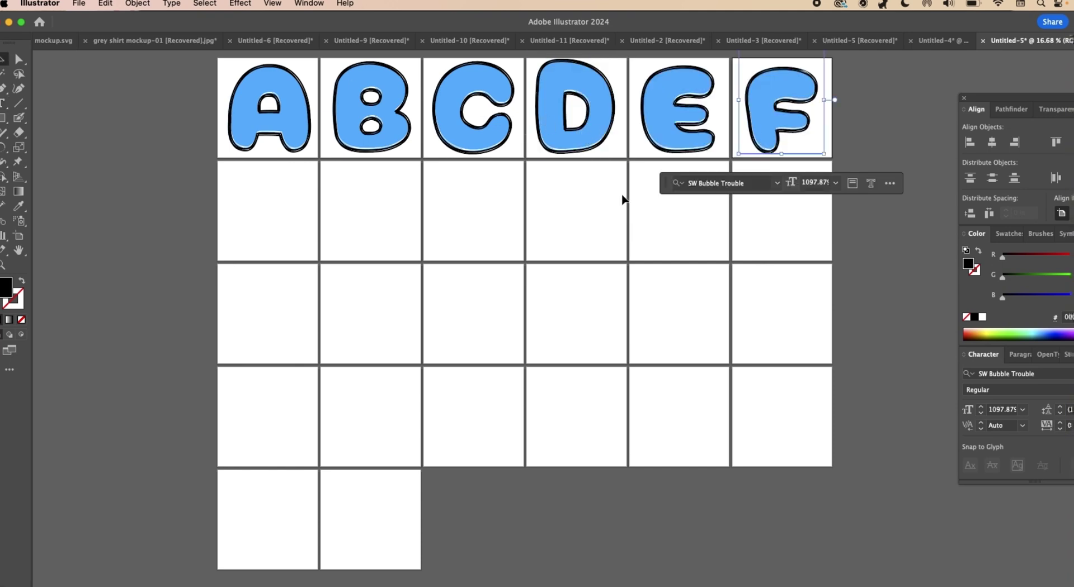
Copy the whole row of letters A to F and place the copy on the second row of artboards
drag(131, 82, 804, 124)
right_click(678, 134)
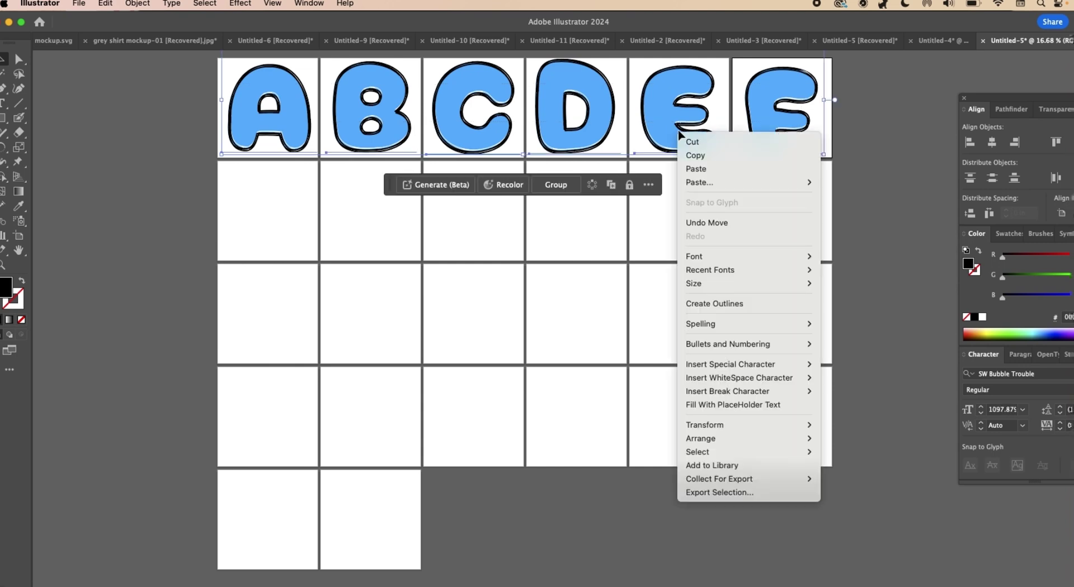
click(698, 156)
right_click(478, 249)
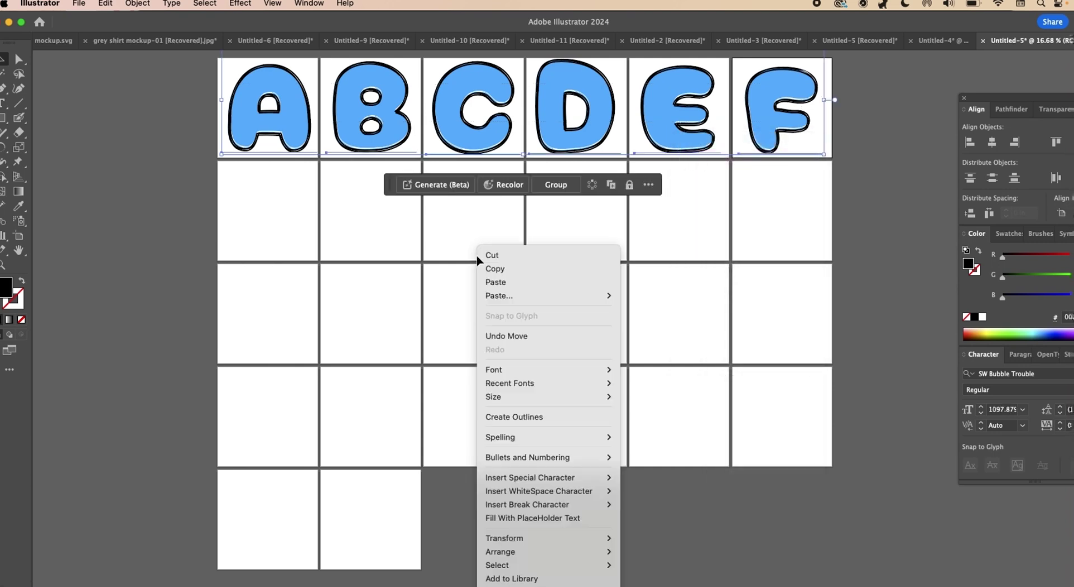
click(506, 286)
drag(480, 348, 460, 222)
Place another copy of the A to F letter row on the third row of artboards
right_click(460, 223)
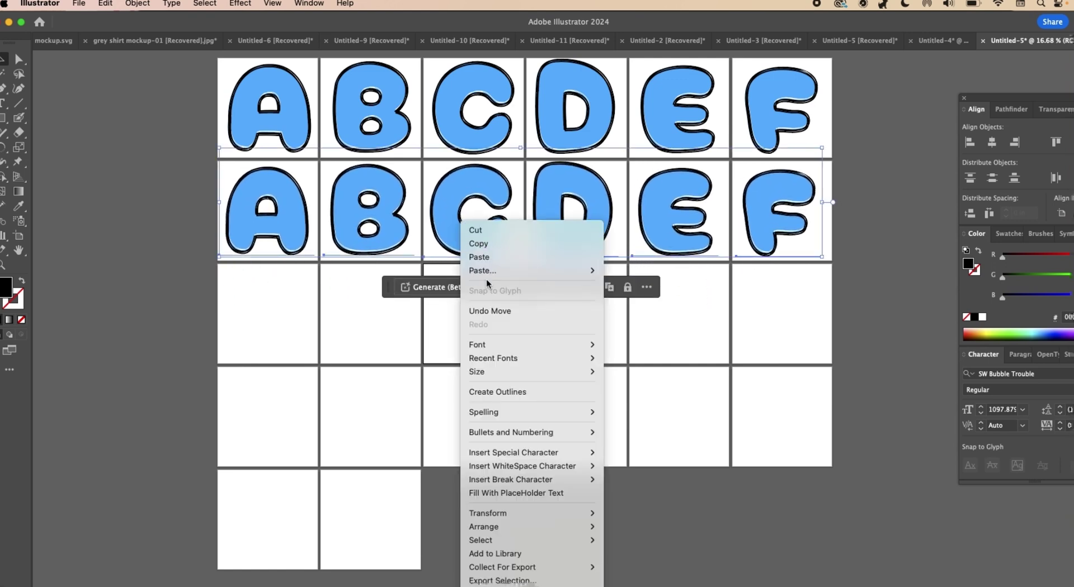
click(473, 244)
drag(466, 226, 440, 315)
right_click(469, 237)
key(Escape)
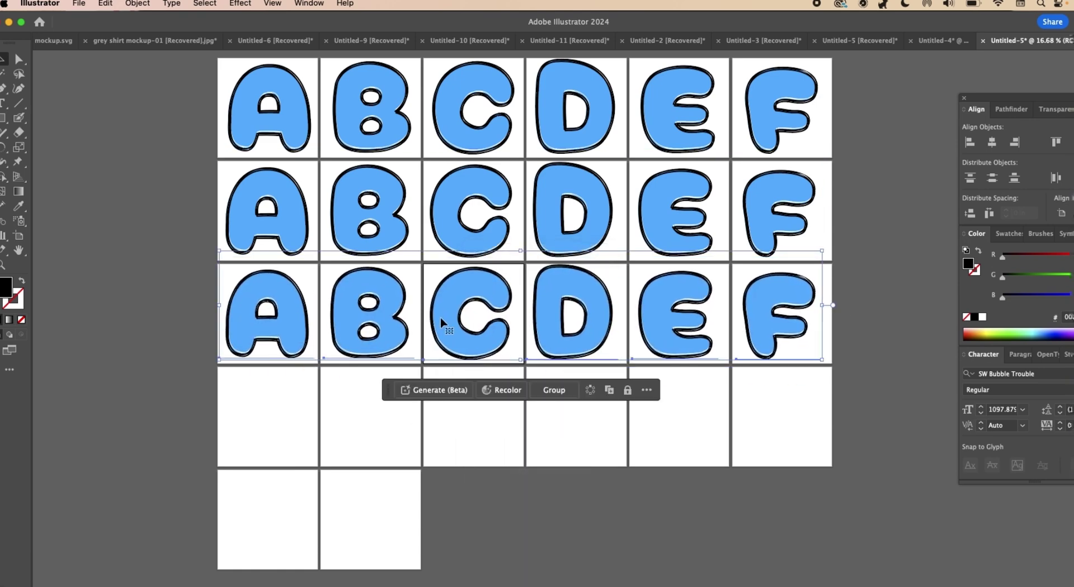
Fill the remaining artboards in the fourth and fifth rows with letter copies, and change the copies after F to G through Z
right_click(441, 319)
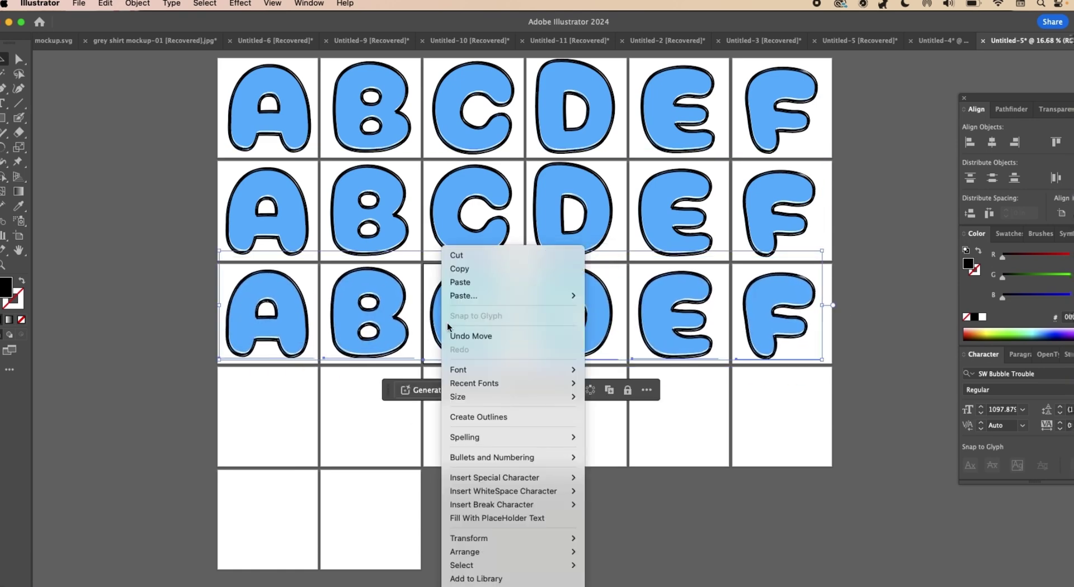
click(469, 282)
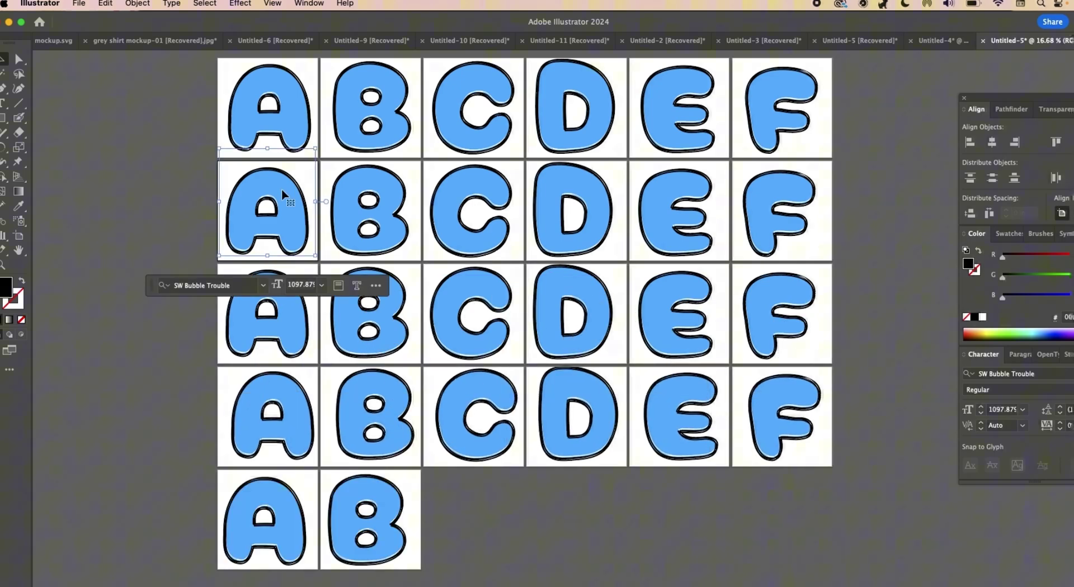
double_click(282, 189)
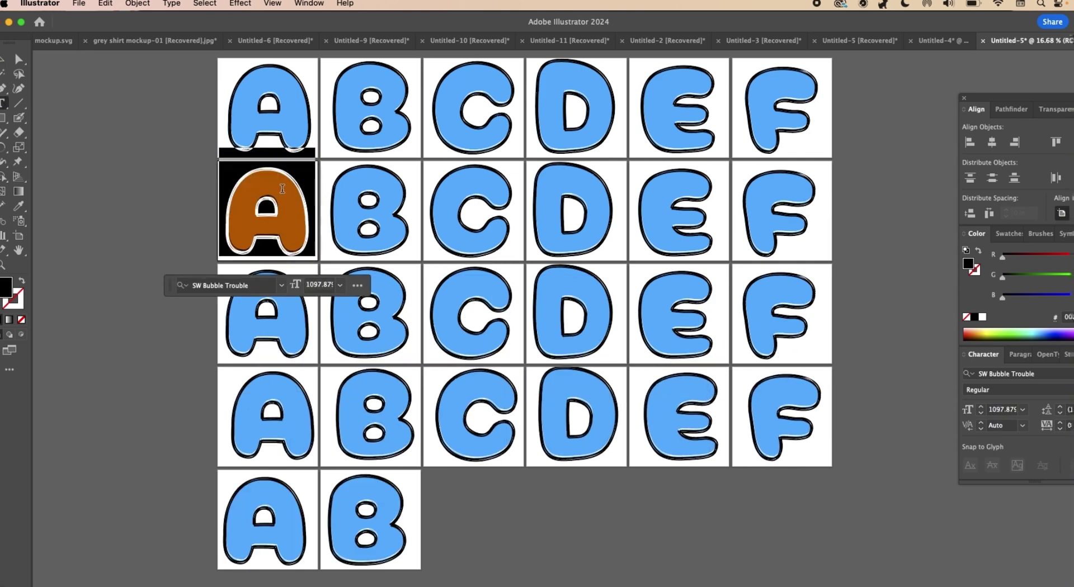
text(G)
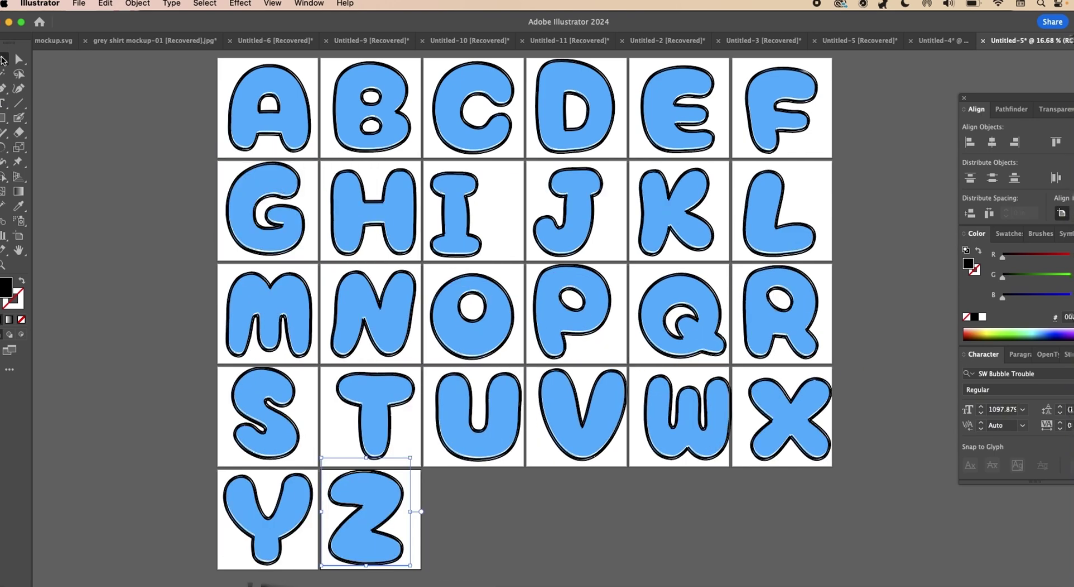
Recenter the letters I, J, K and L on their artboards in the second row
drag(451, 216, 466, 212)
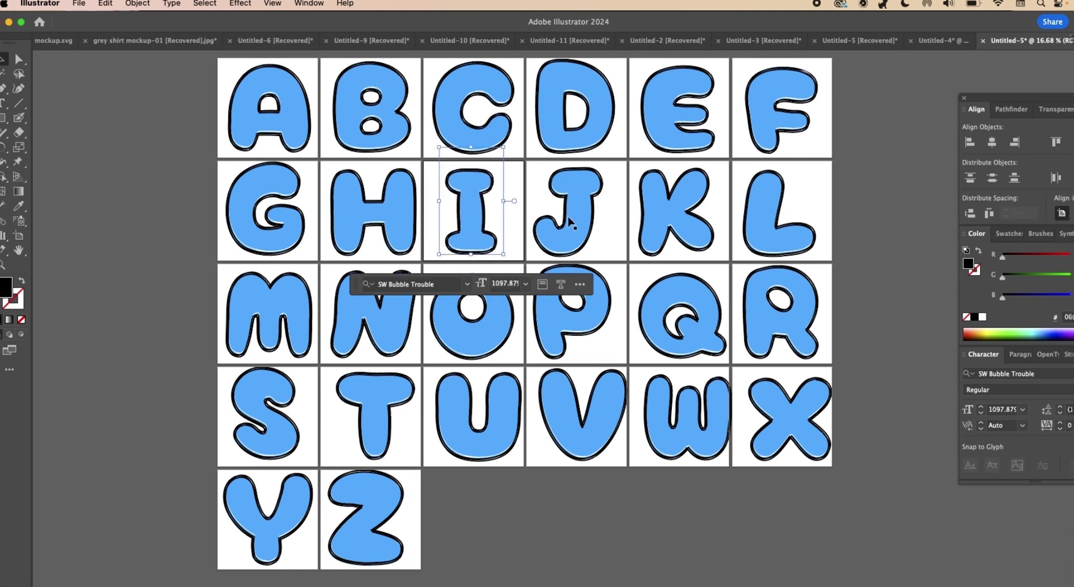
drag(568, 217, 574, 213)
drag(665, 222, 670, 222)
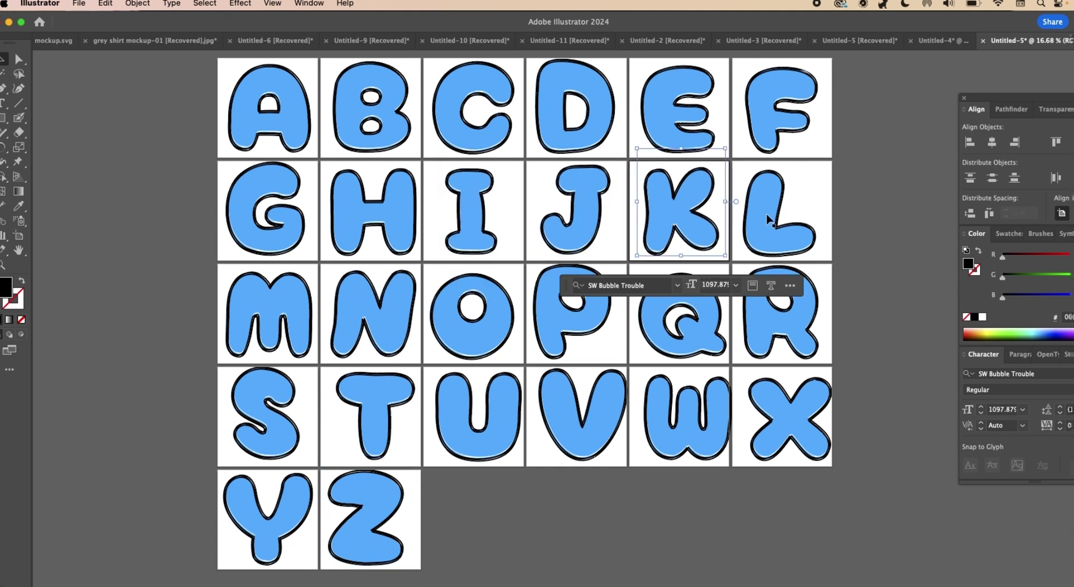
drag(767, 218, 769, 214)
Recenter the off-center letters of the third, fourth and fifth rows on their artboards, including P, Q, R, U, V, W, X and Z
drag(777, 339, 779, 341)
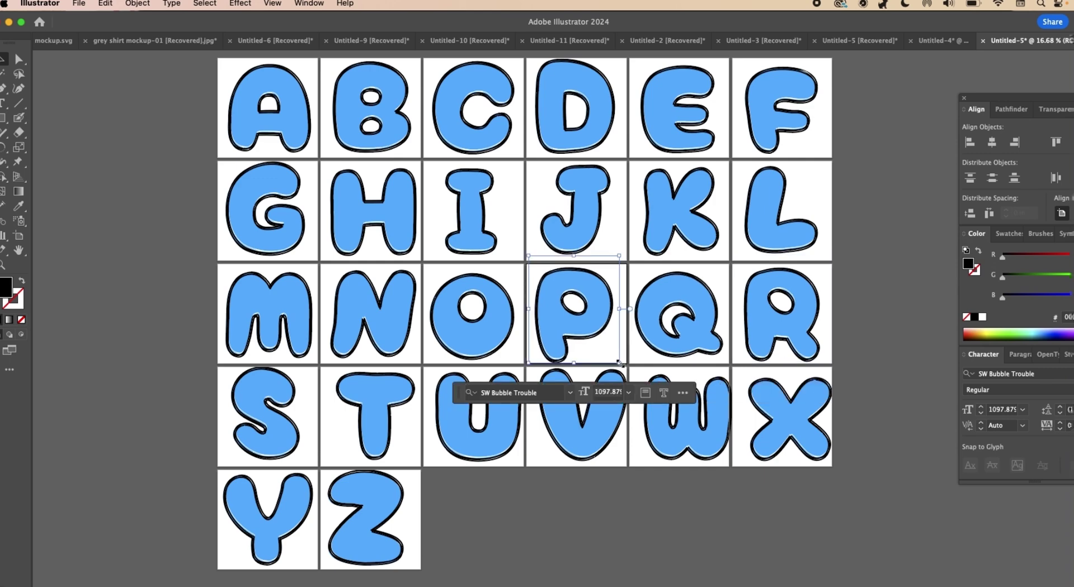
drag(620, 363, 617, 361)
drag(576, 333, 579, 336)
drag(374, 321, 372, 323)
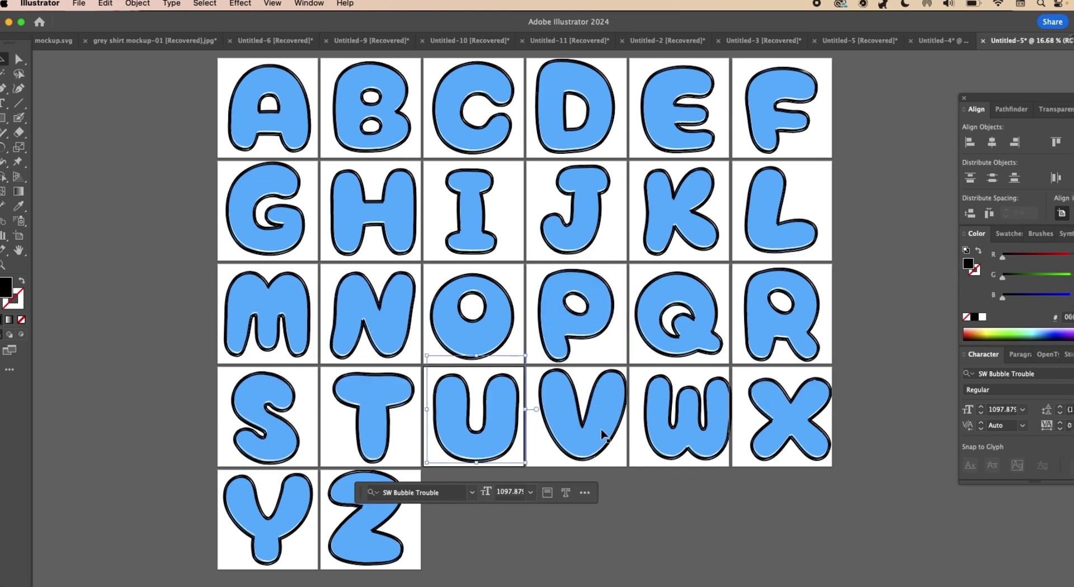
drag(599, 430, 594, 438)
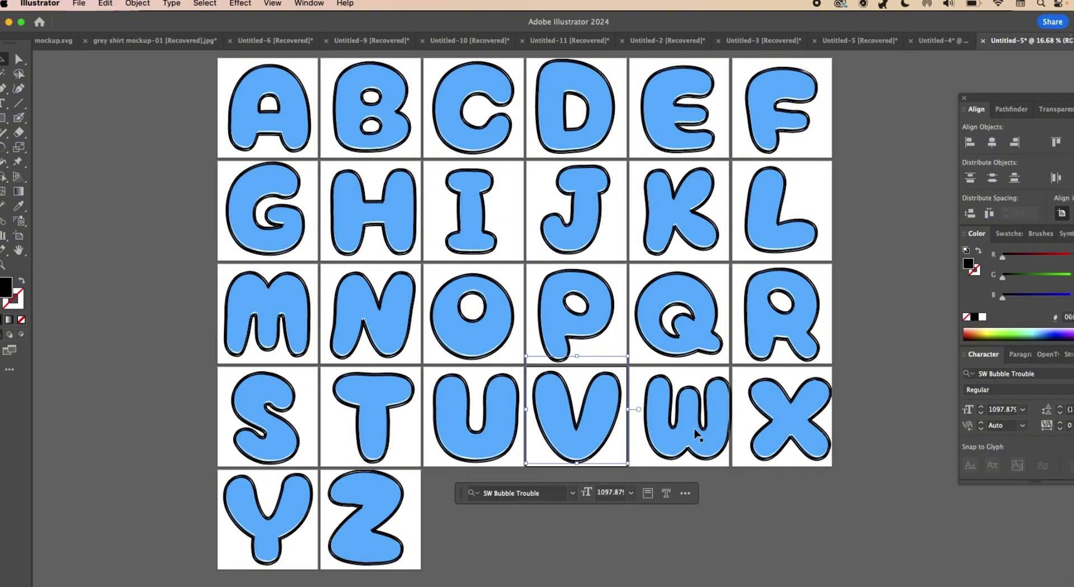
drag(694, 434, 690, 432)
drag(689, 427, 688, 429)
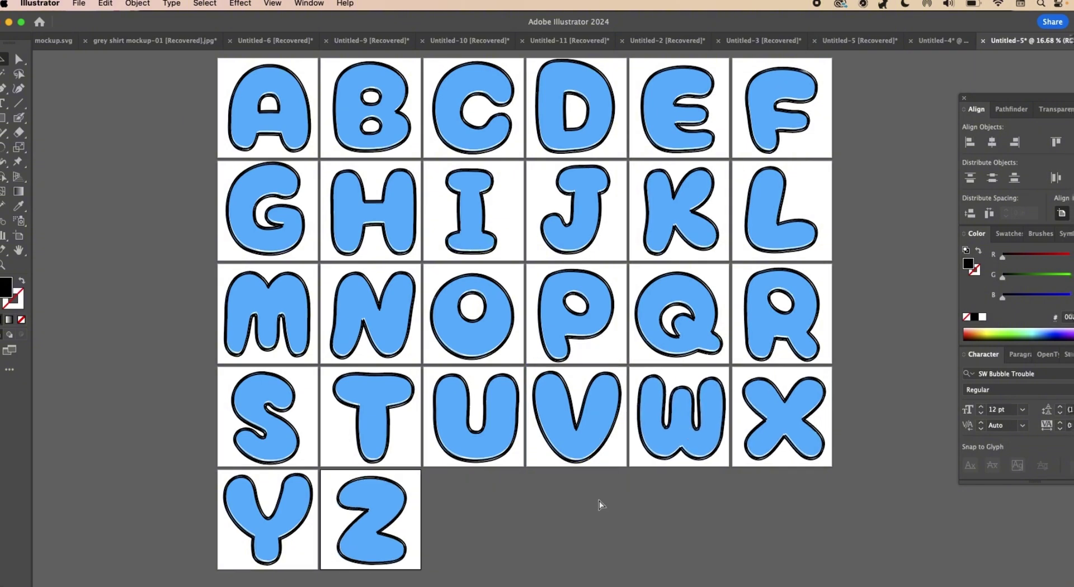
Select all 26 letters and convert them to outlines
key(super+minus)
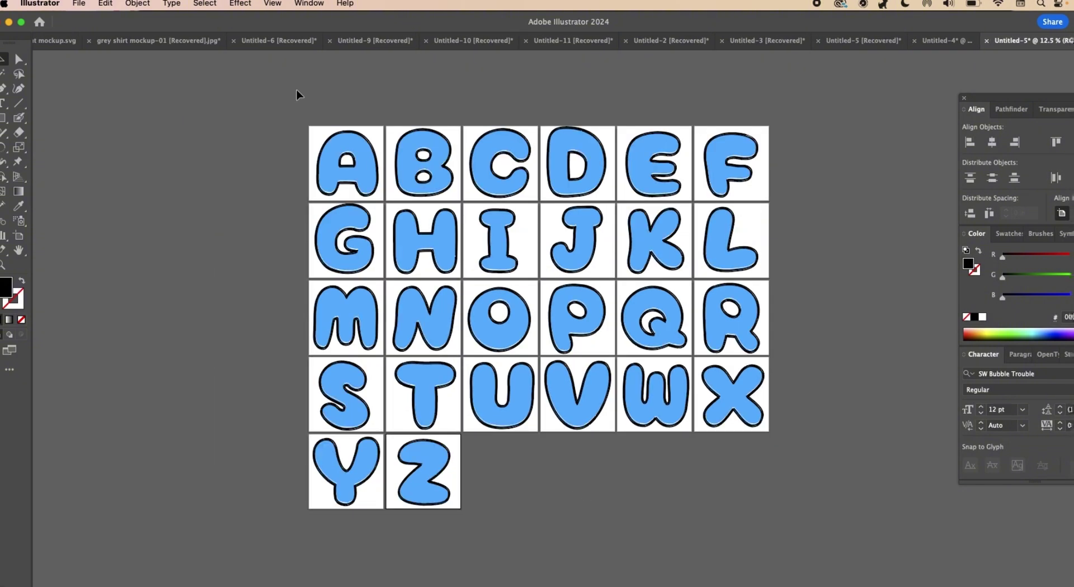
drag(267, 98, 814, 535)
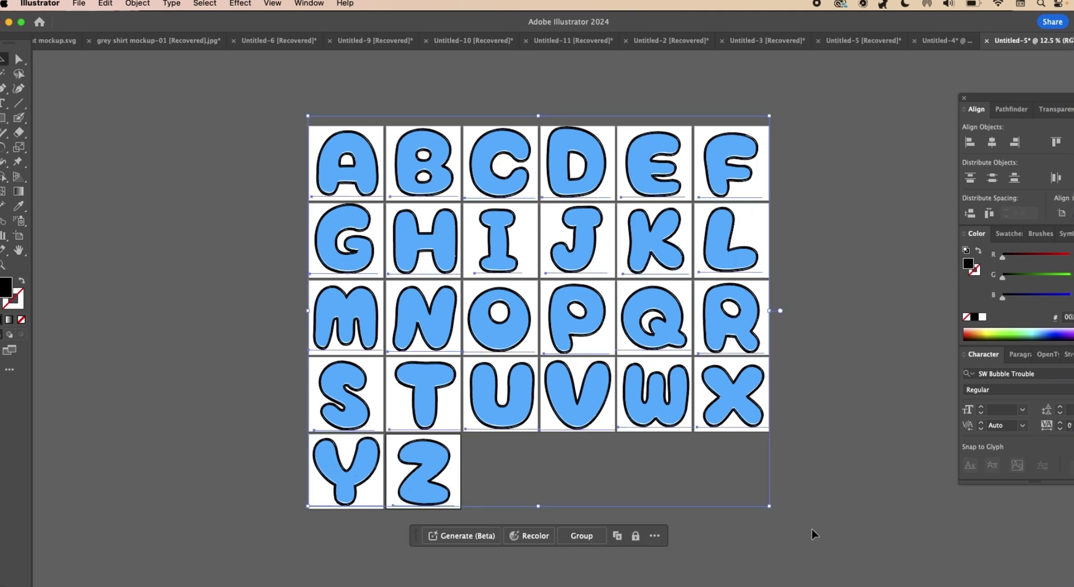
right_click(478, 326)
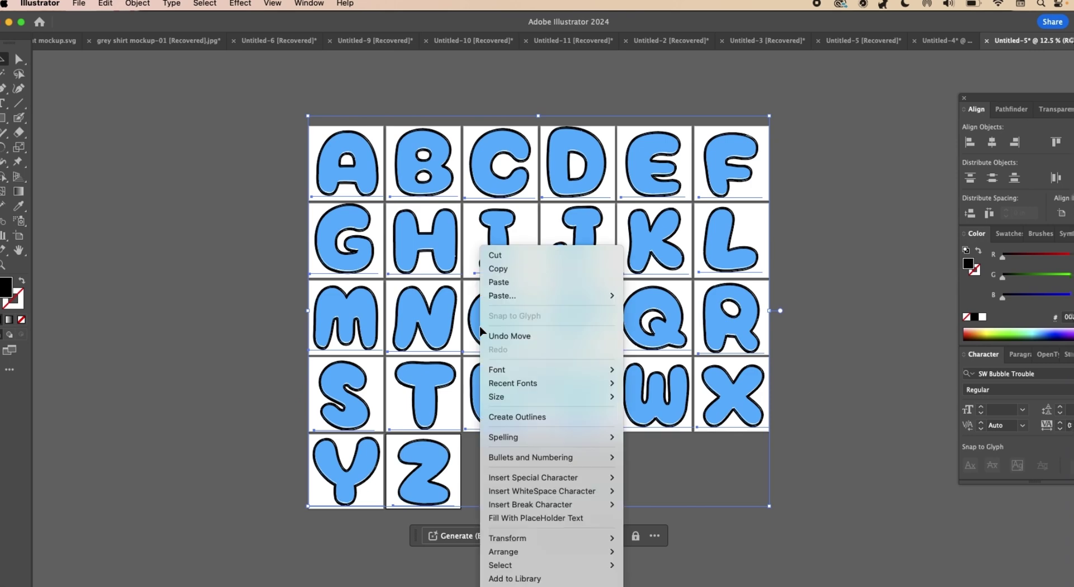
click(525, 421)
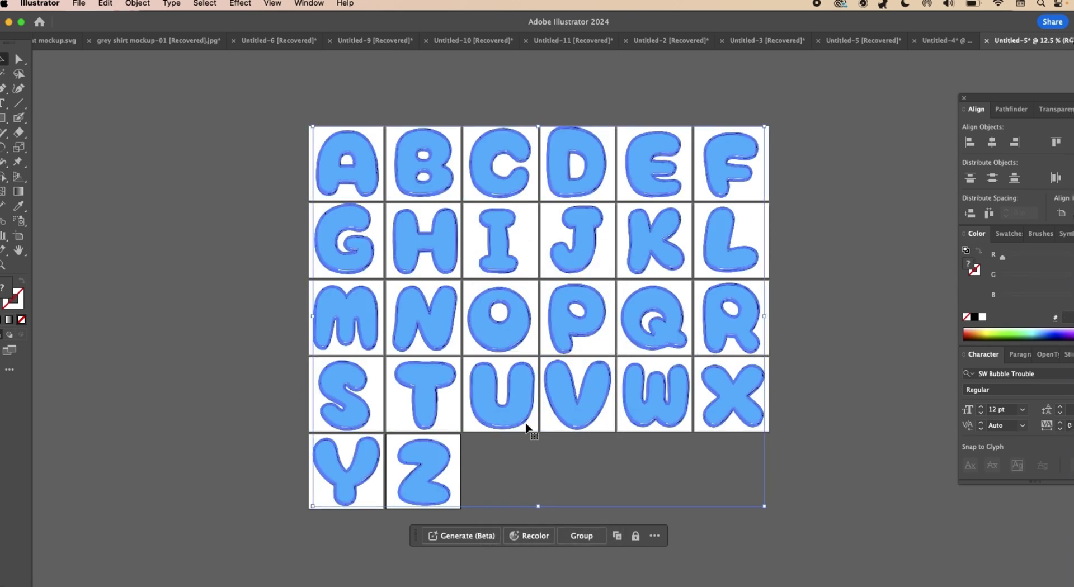
Ungroup the outlined letters fully so each blue fill is separate from its black outline, and deselect them
right_click(446, 250)
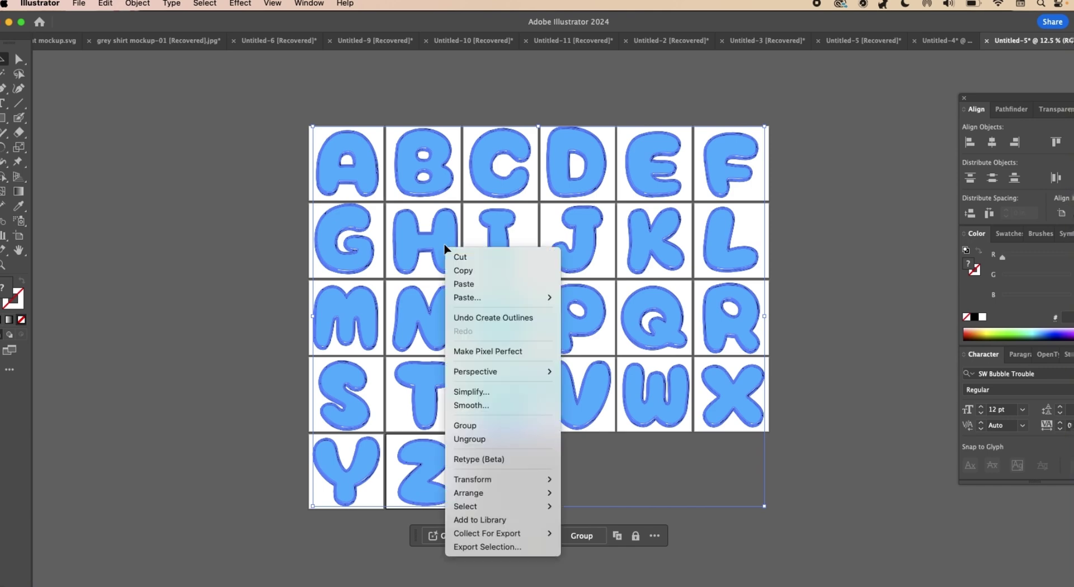
click(470, 439)
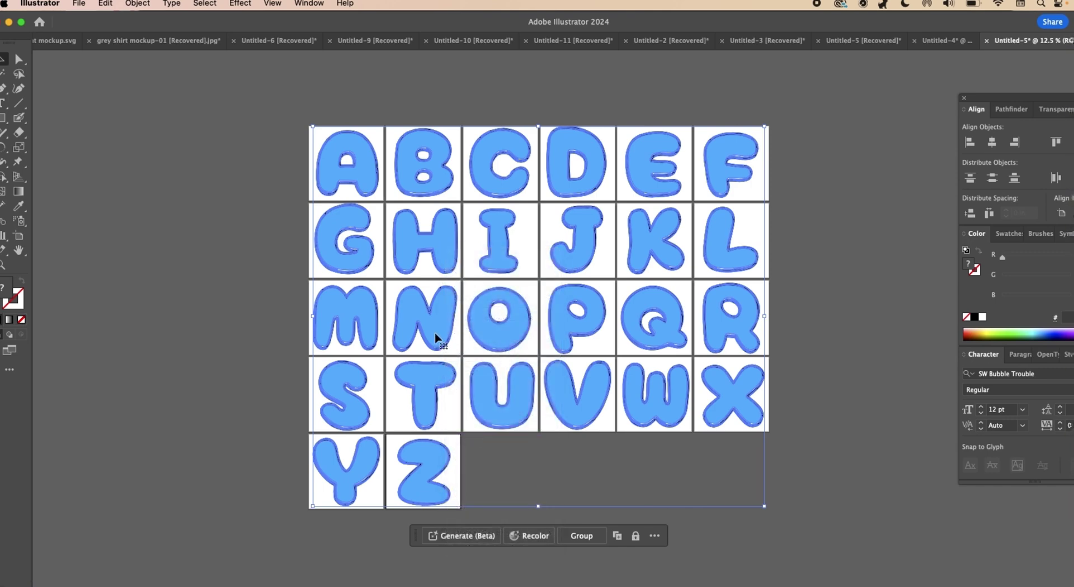
right_click(436, 308)
click(486, 502)
right_click(441, 321)
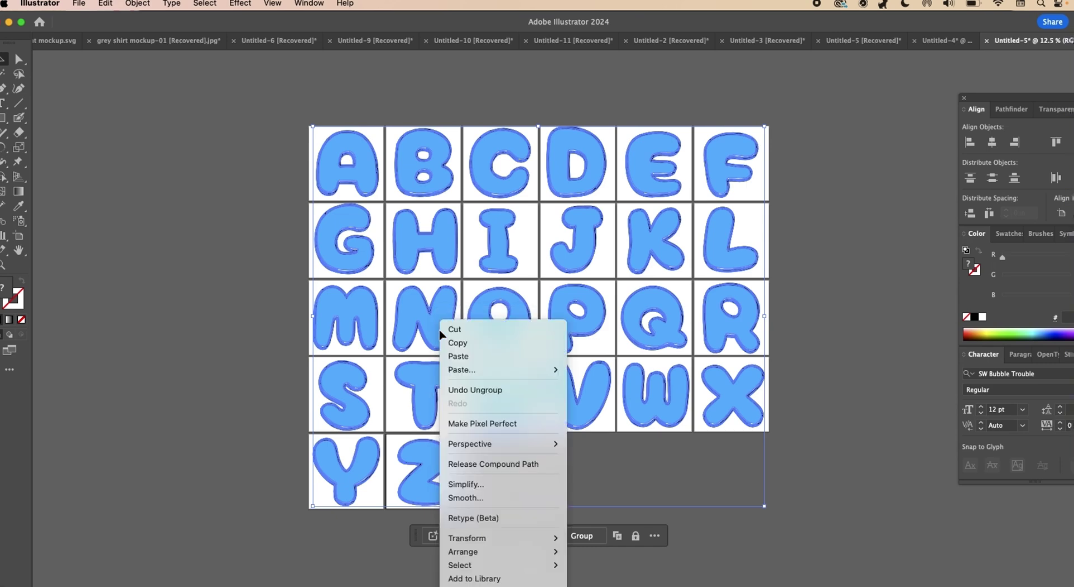
click(705, 480)
click(246, 227)
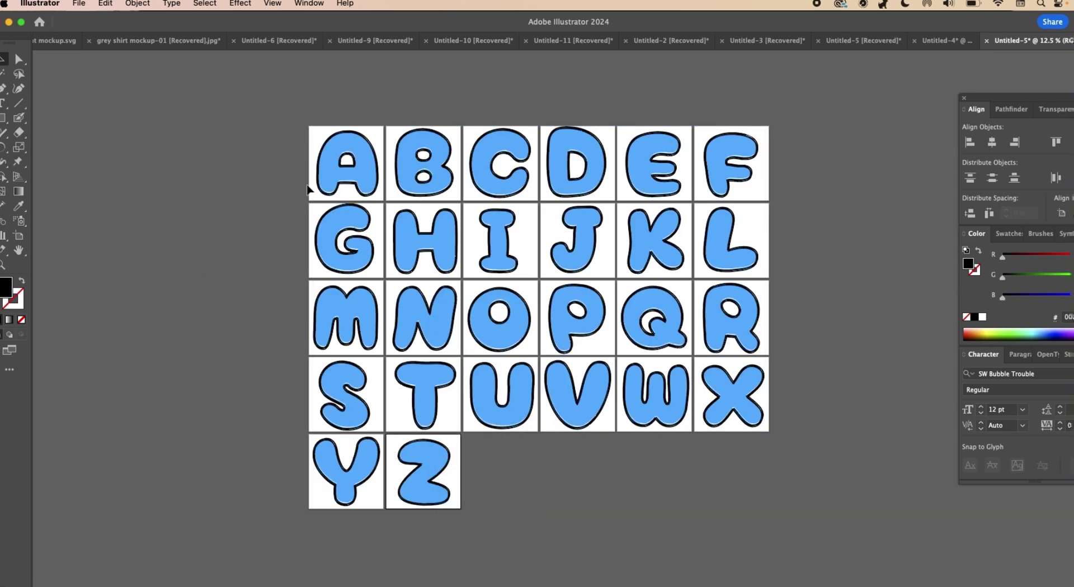
Try moving the blue fills of A and F off their black outlines, and undo the moves
drag(329, 181, 231, 171)
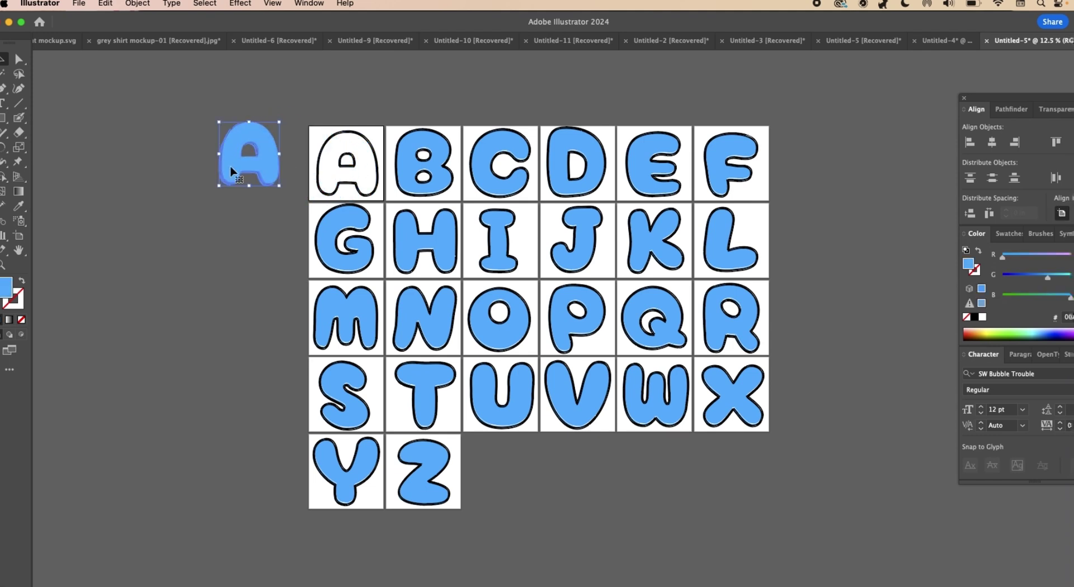
click(369, 99)
drag(718, 164, 767, 141)
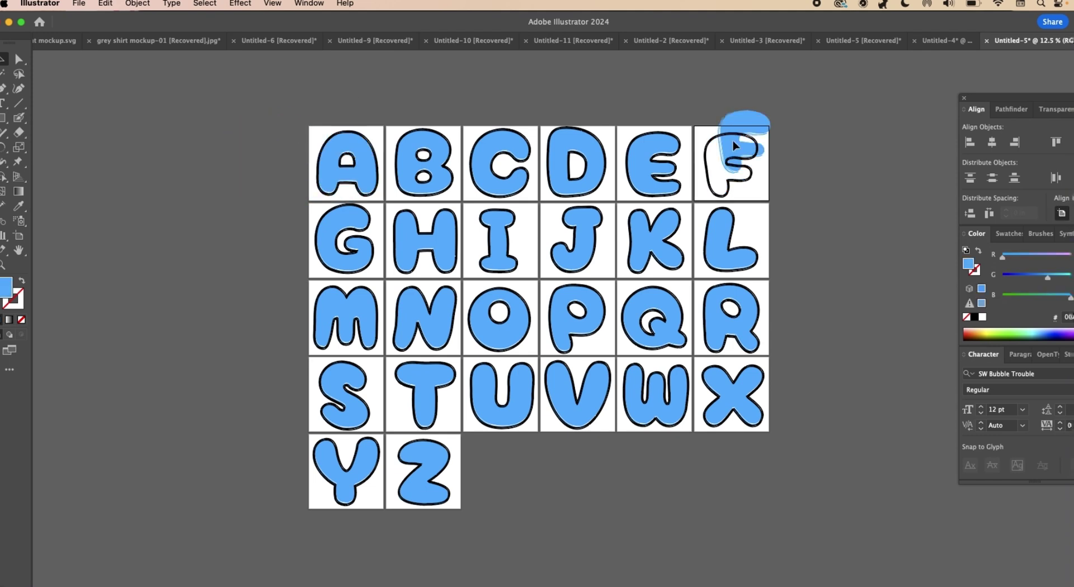
key(super+z)
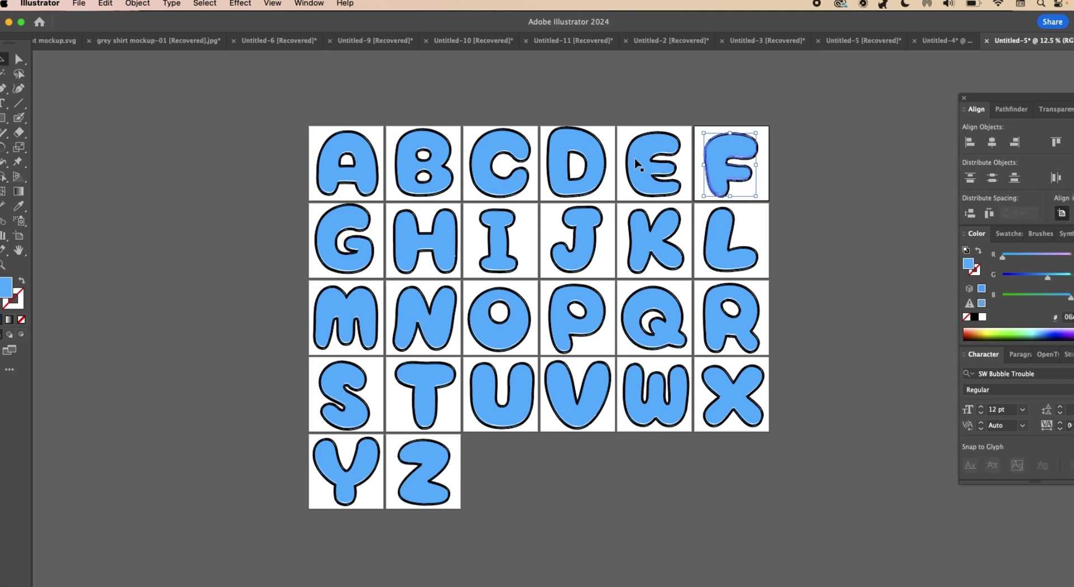
drag(365, 140, 369, 106)
key(super+z)
click(840, 350)
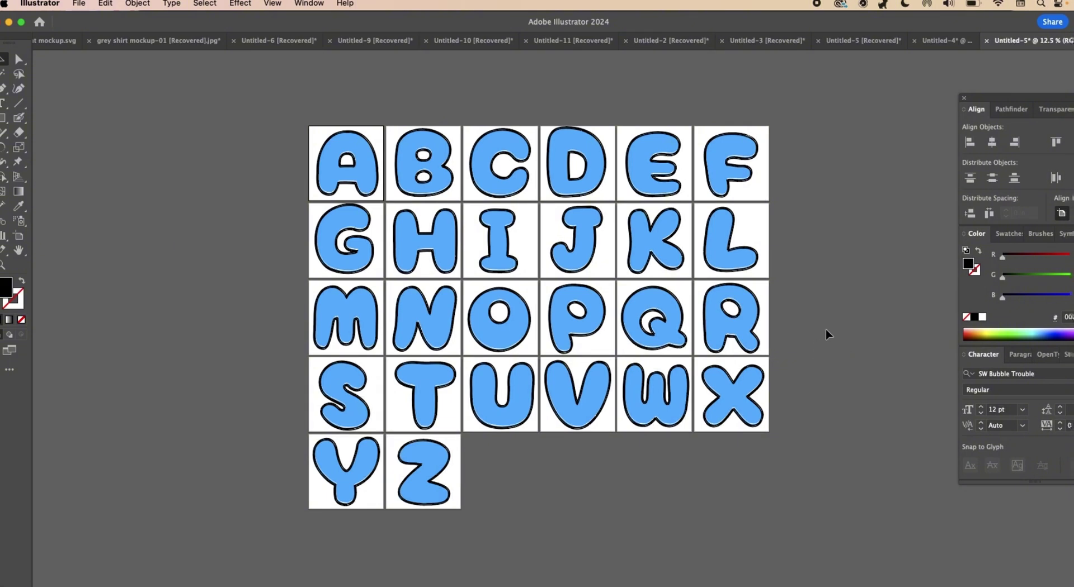
Shrink the letter D slightly and recenter it on its artboard
click(592, 192)
drag(546, 127, 552, 133)
drag(588, 167, 590, 167)
click(556, 100)
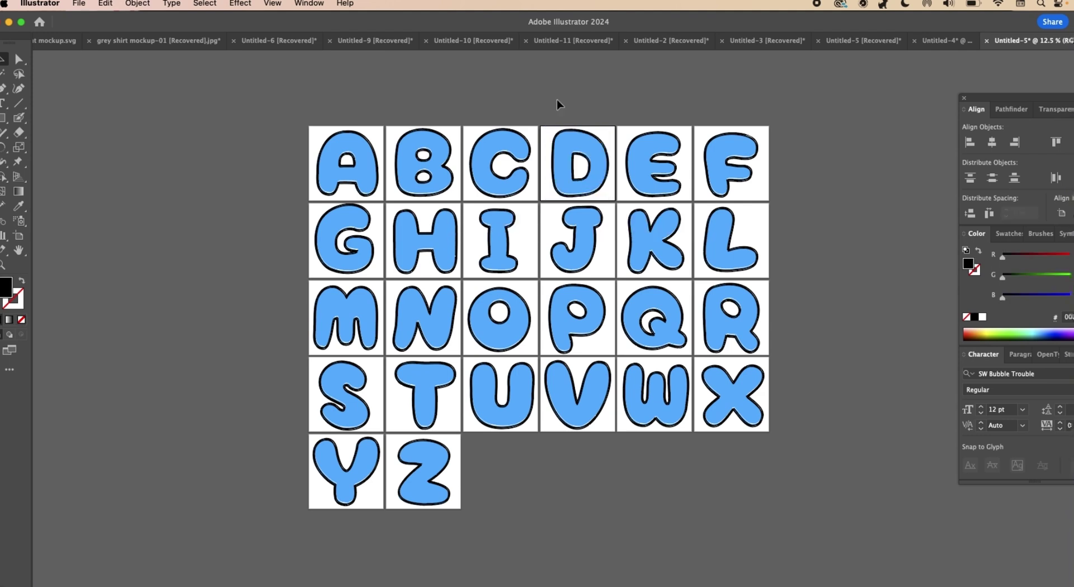
Select all black letter outlines by the same fill color as the A's outline, and group them
click(351, 135)
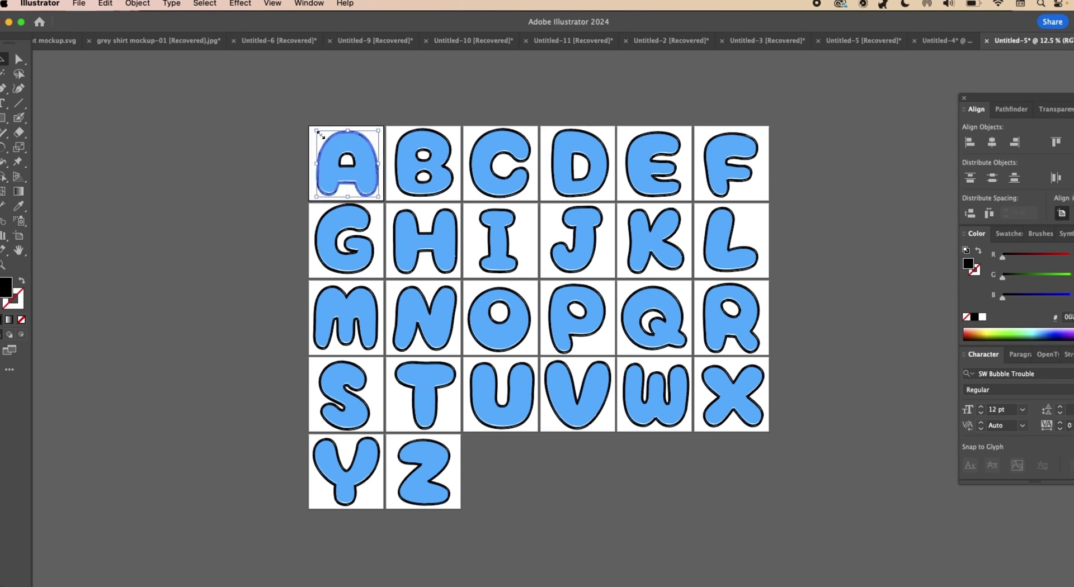
click(205, 4)
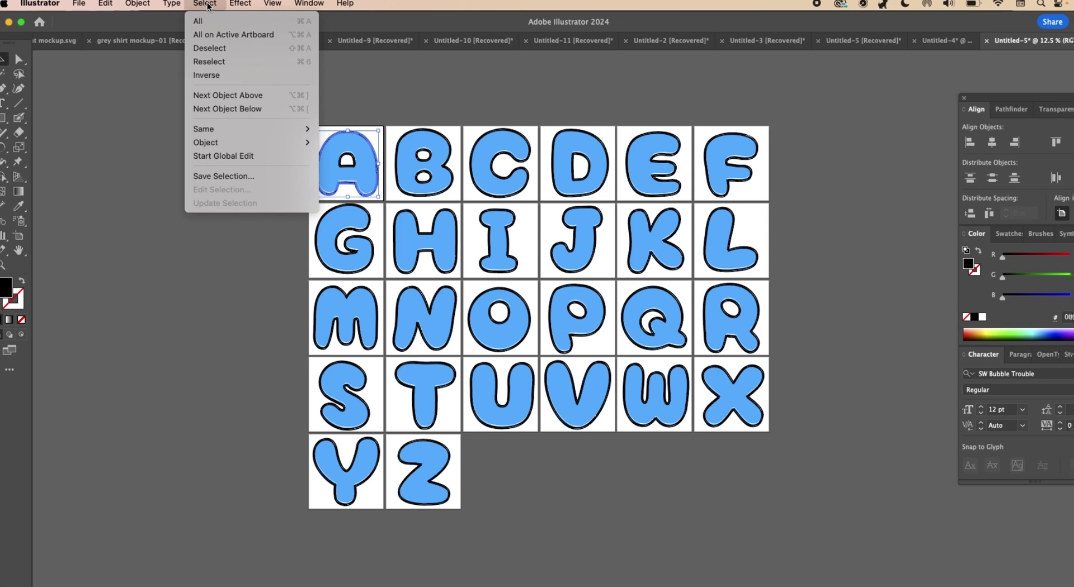
mouse_move(240, 129)
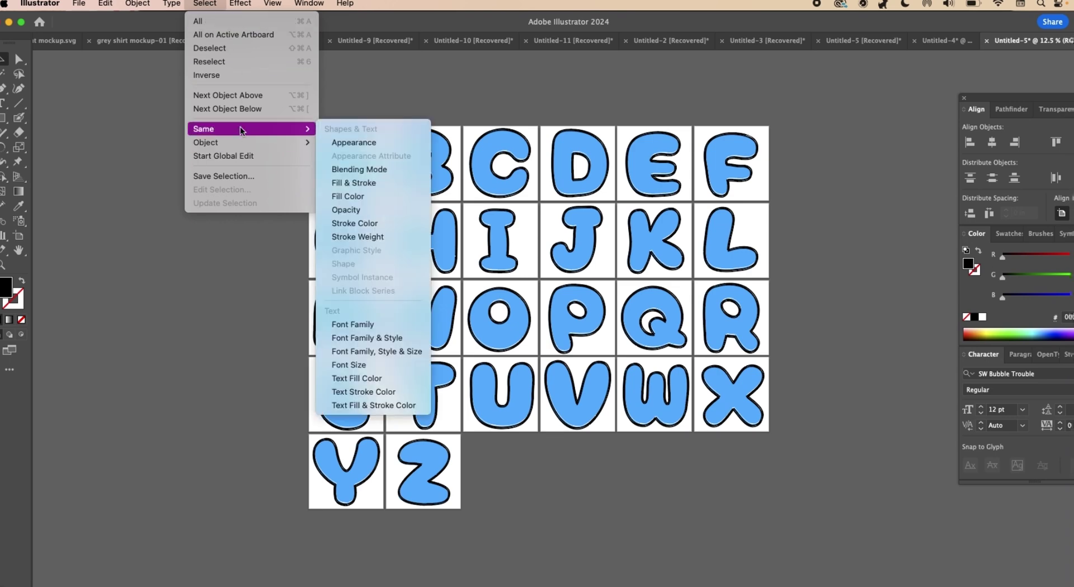
click(377, 196)
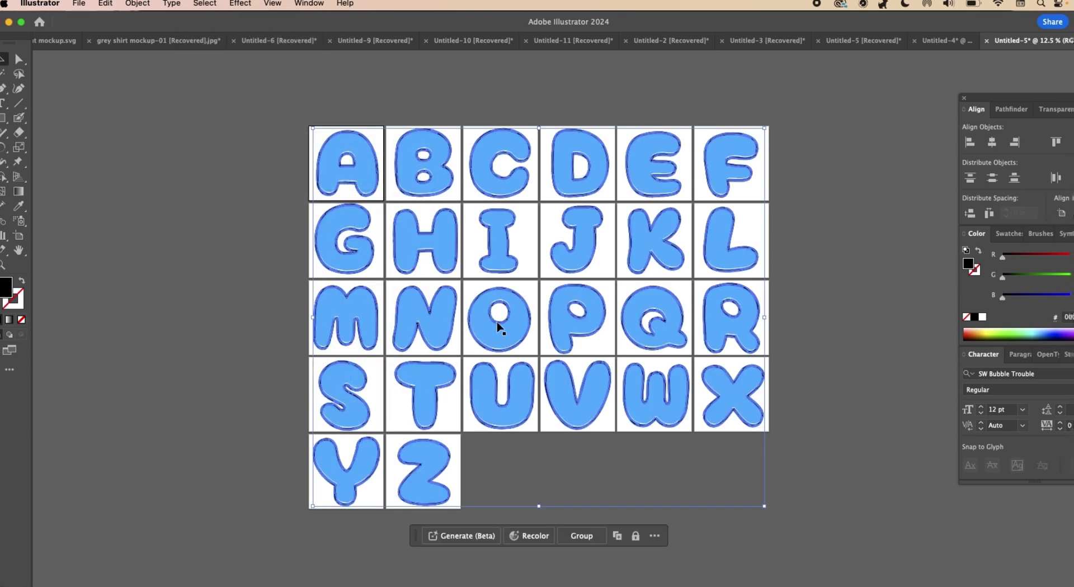
click(581, 535)
drag(593, 423, 570, 398)
key(super+z)
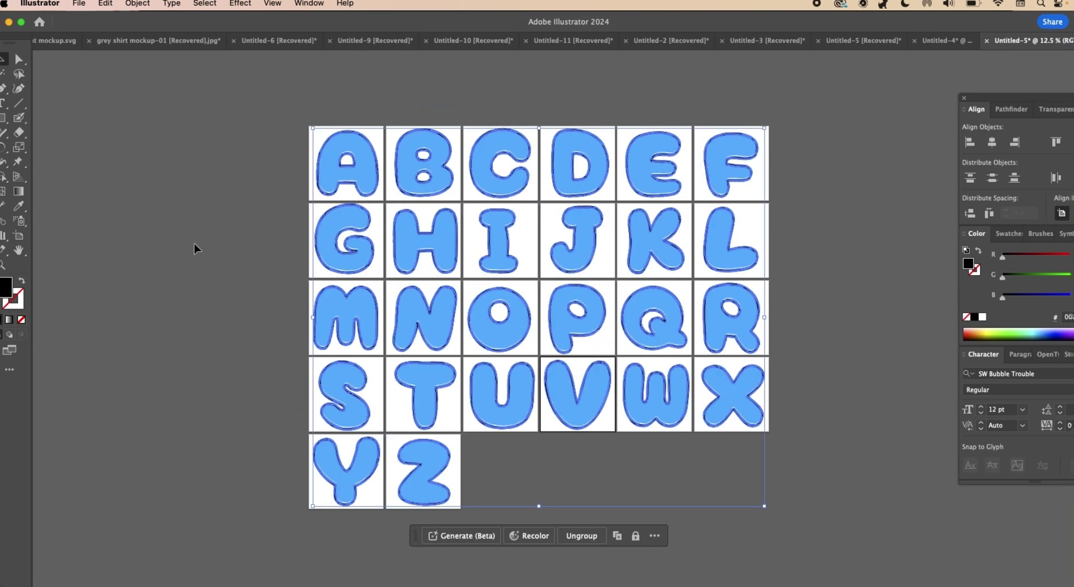
click(194, 244)
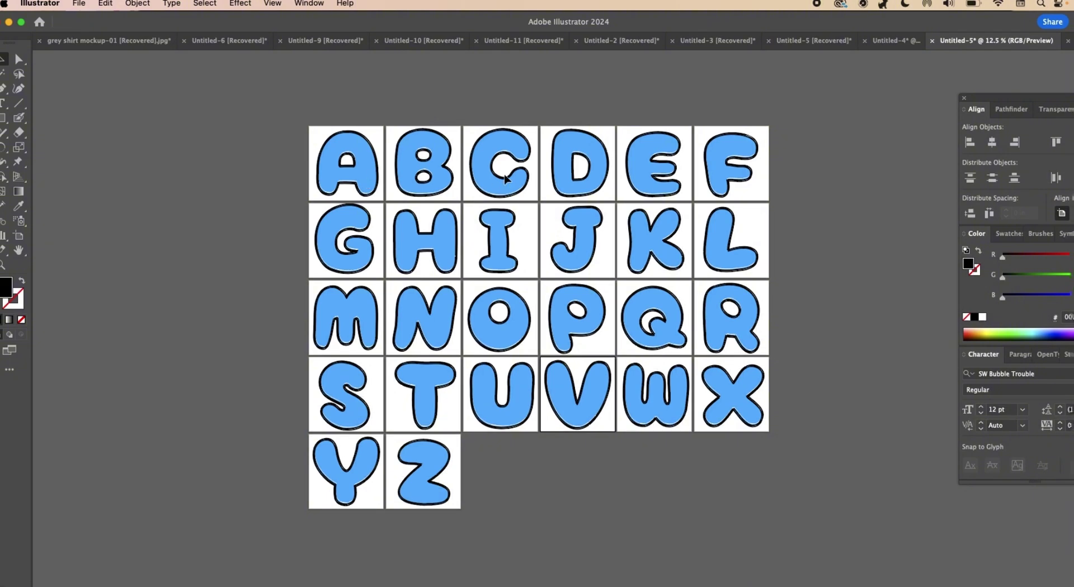
Copy the colorful paint image from the images (2).jpeg document and paste it into the Untitled-5 alphabet document
click(79, 4)
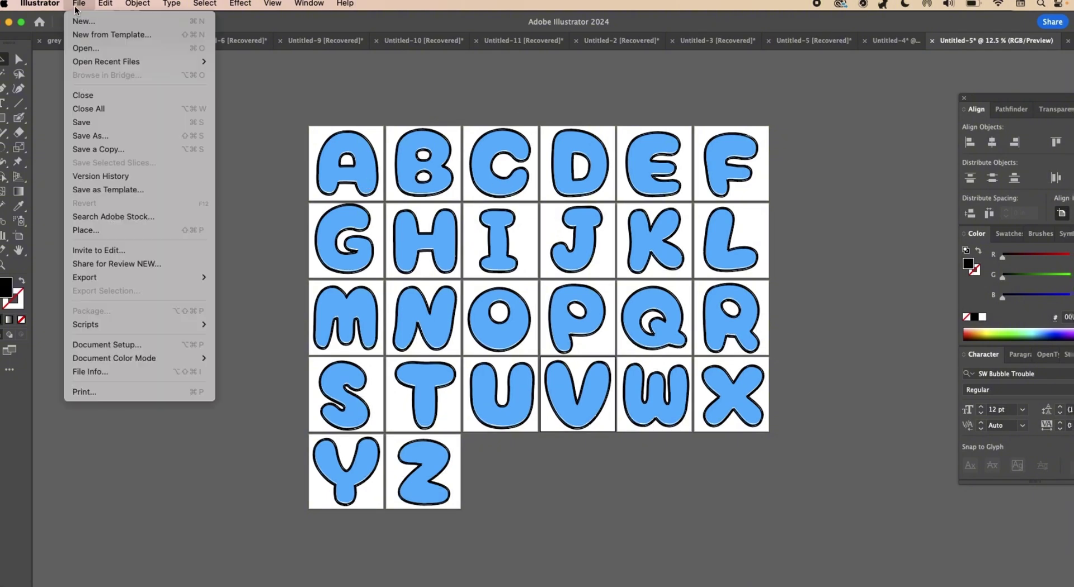
click(271, 81)
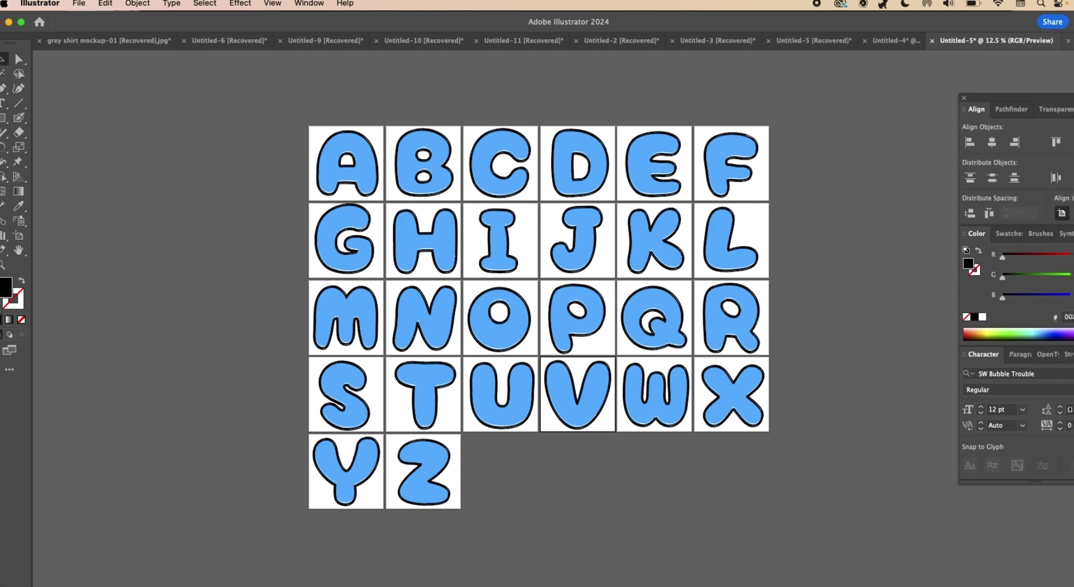
click(1066, 37)
right_click(596, 296)
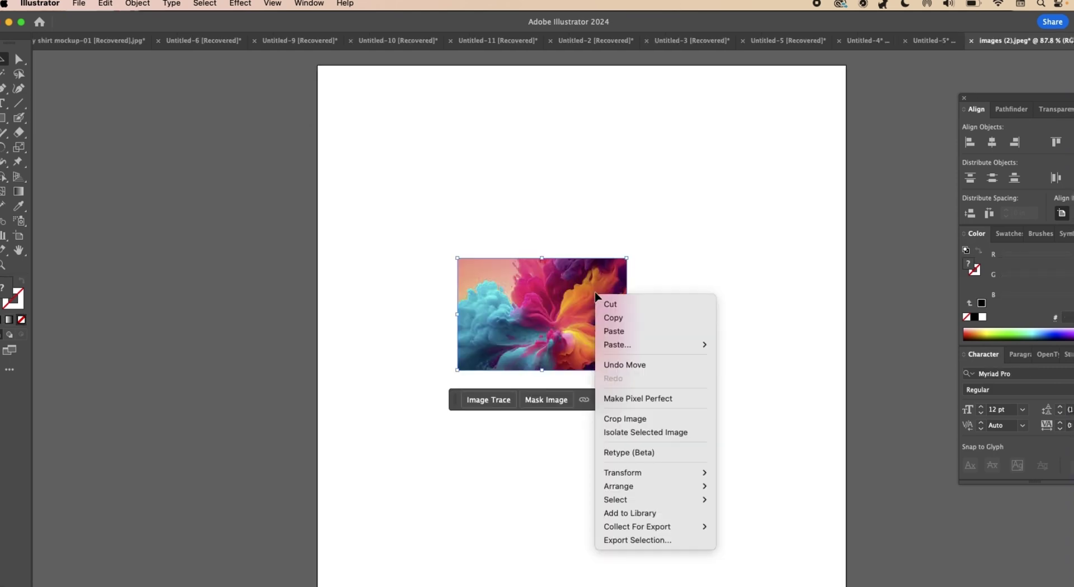
click(628, 318)
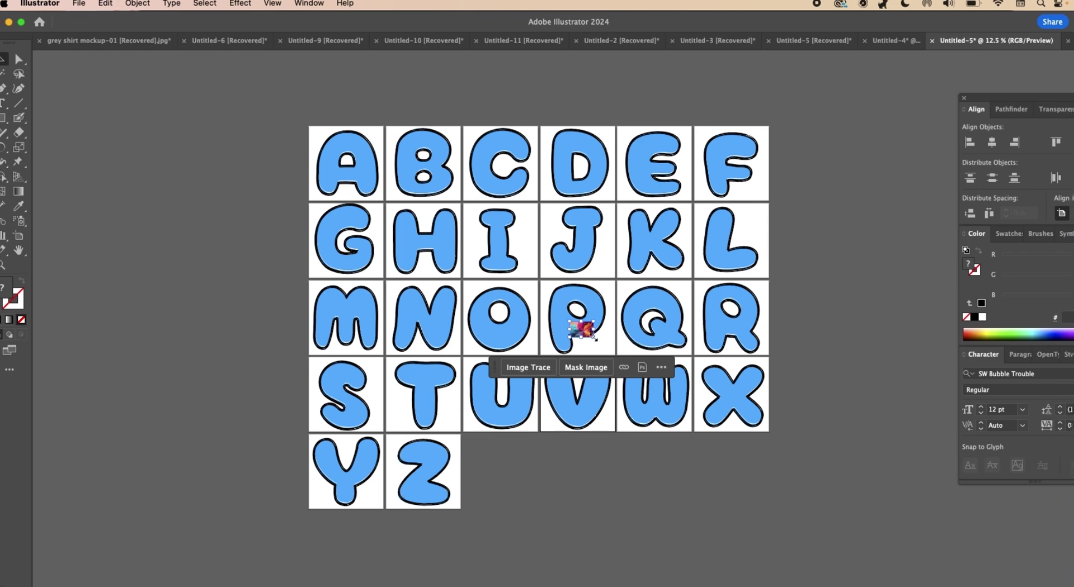
Enlarge the pasted image to the size of one artboard and place it over the letter A's artboard
drag(593, 337, 732, 431)
click(352, 302)
mouse_move(351, 302)
mouse_down()
mouse_move(371, 234)
mouse_move(448, 219)
mouse_move(369, 197)
mouse_move(385, 203)
mouse_up()
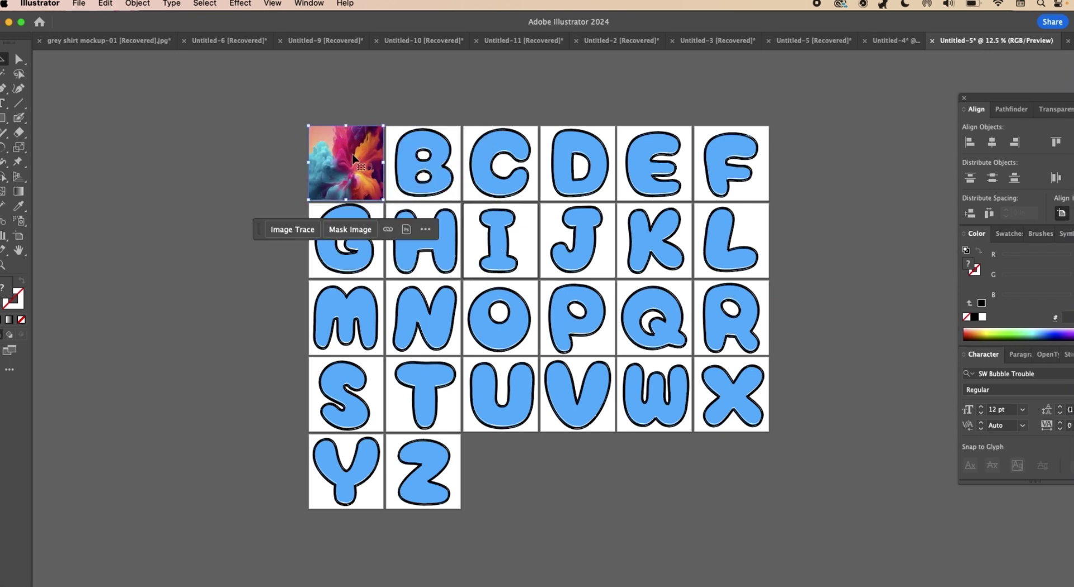
Copy the paint image and paste duplicates so one covers each of the artboards B to F
right_click(337, 169)
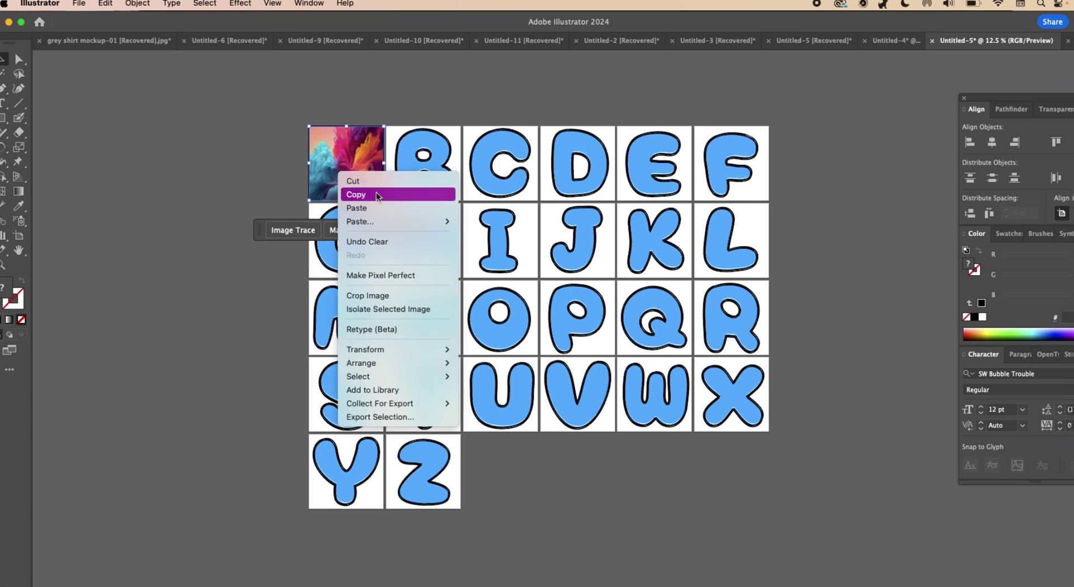
click(374, 193)
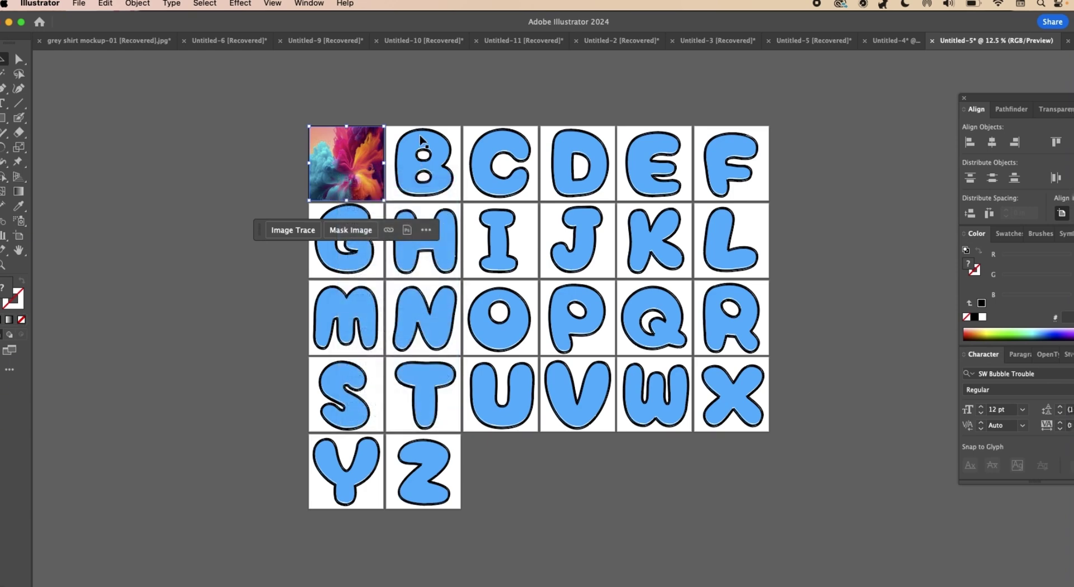
right_click(391, 133)
click(410, 169)
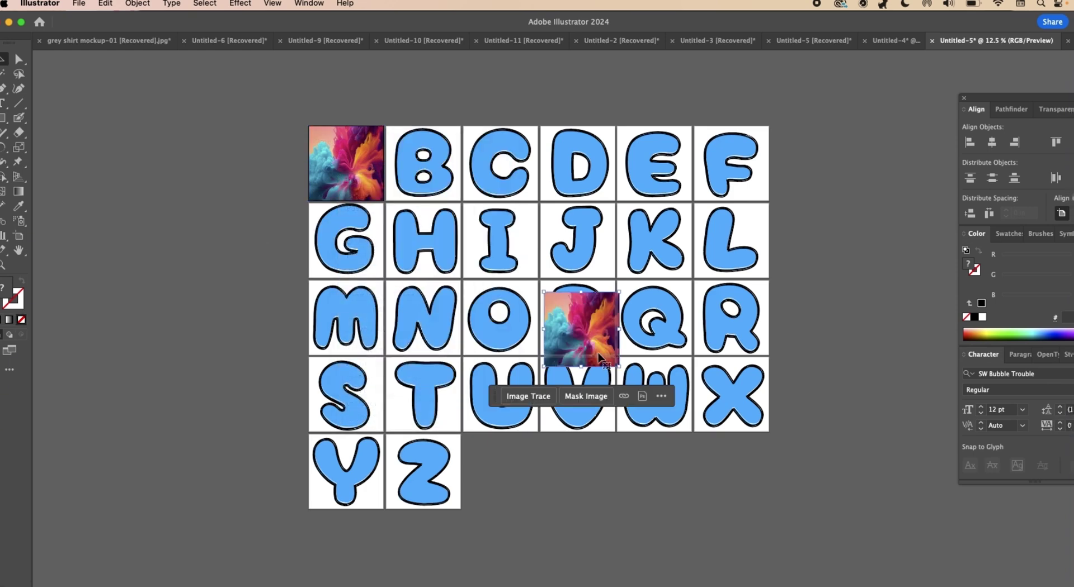
mouse_move(589, 341)
mouse_down()
mouse_move(426, 176)
mouse_move(729, 176)
mouse_up()
Select the six first-row images and duplicate them over the rows below until every letter's artboard is covered
shift+click(655, 173)
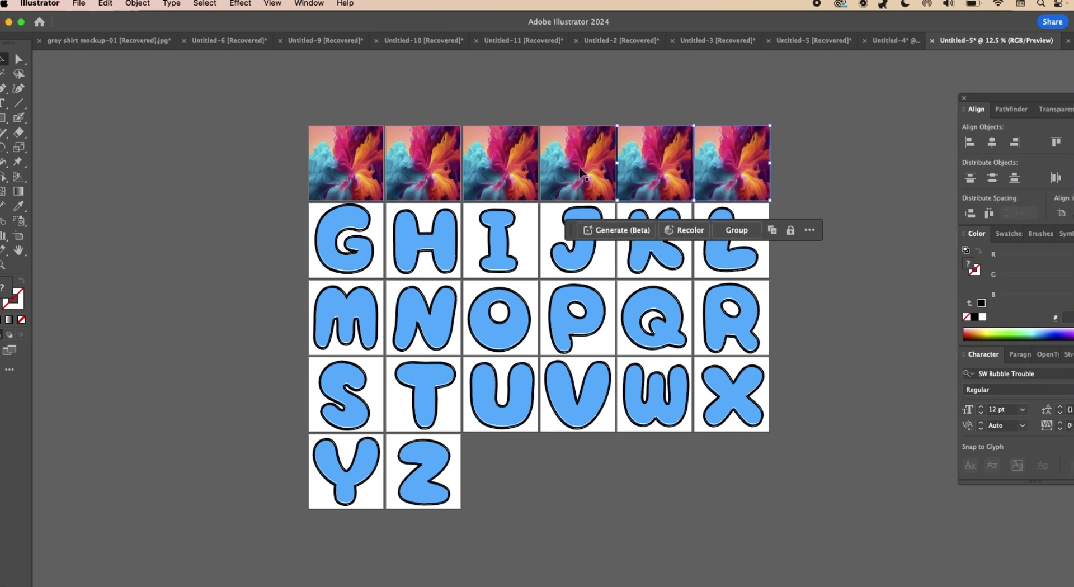
shift+click(584, 174)
shift+click(512, 172)
shift+click(450, 170)
shift+click(367, 170)
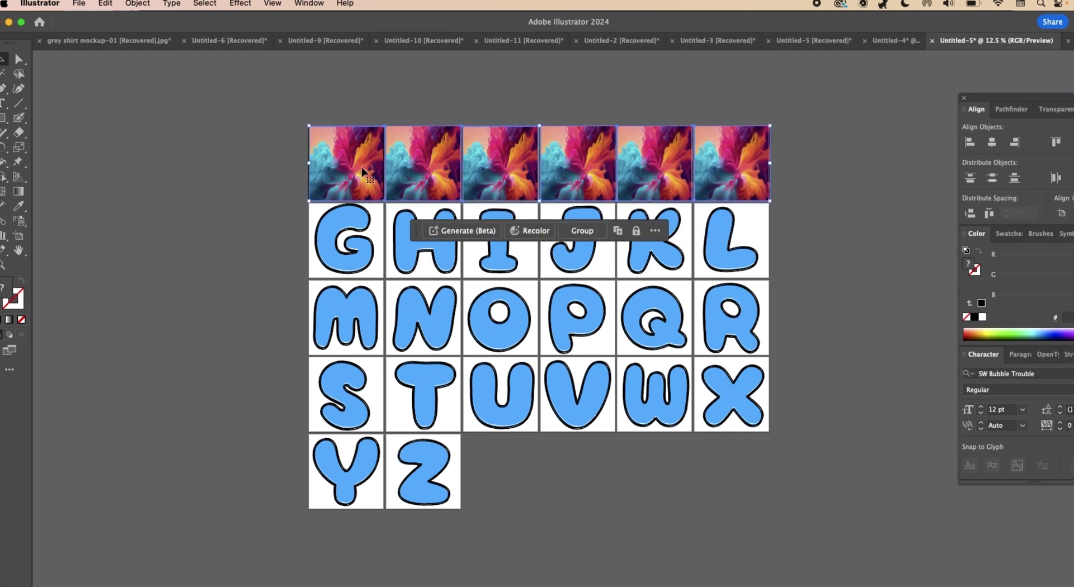
alt+drag(361, 162, 360, 314)
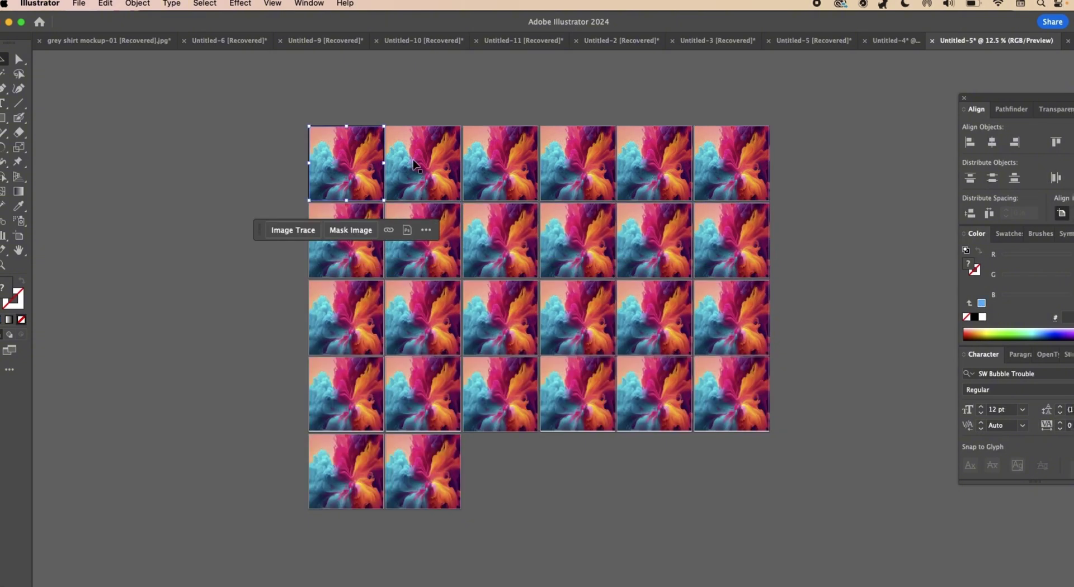
Select all the paint images across the artboards and send them to the back, behind the letters
shift+click(416, 166)
shift+click(509, 164)
shift+click(587, 161)
shift+click(666, 161)
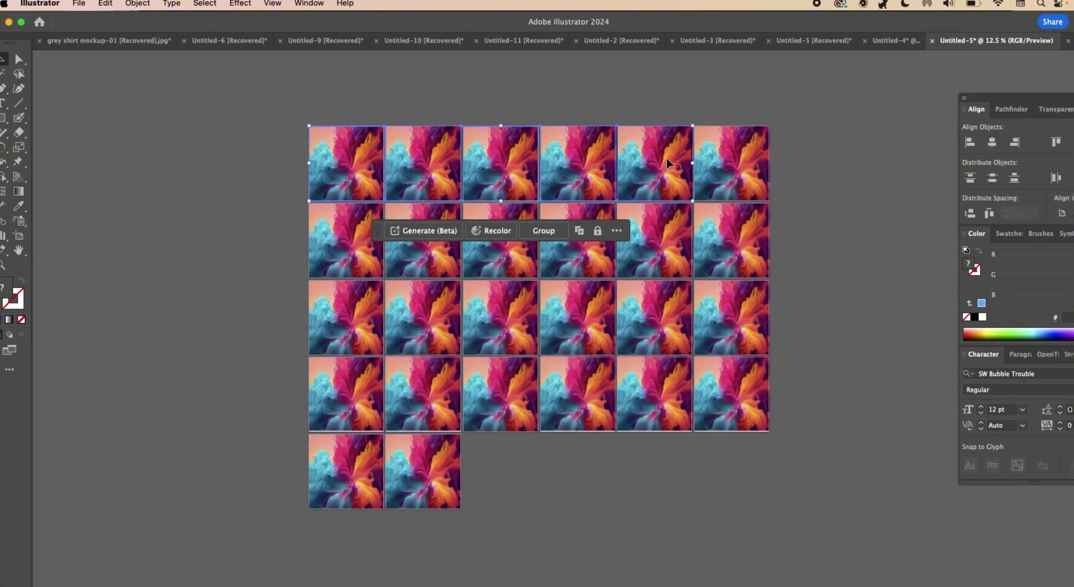
shift+click(736, 161)
shift+click(687, 241)
shift+click(642, 251)
shift+click(577, 243)
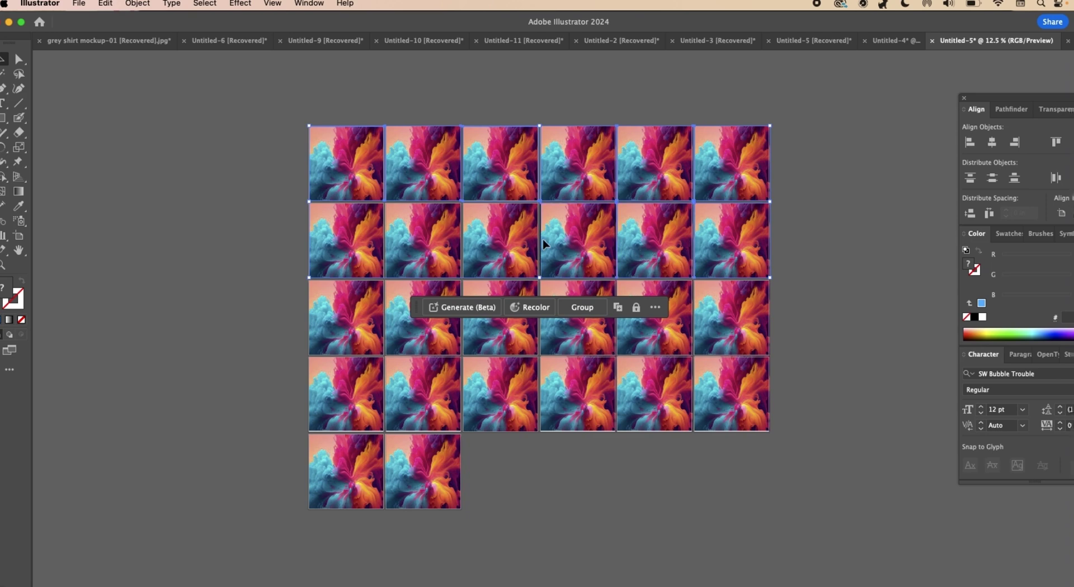
shift+click(500, 246)
shift+click(429, 252)
shift+click(375, 255)
shift+click(362, 330)
shift+click(415, 338)
shift+click(493, 324)
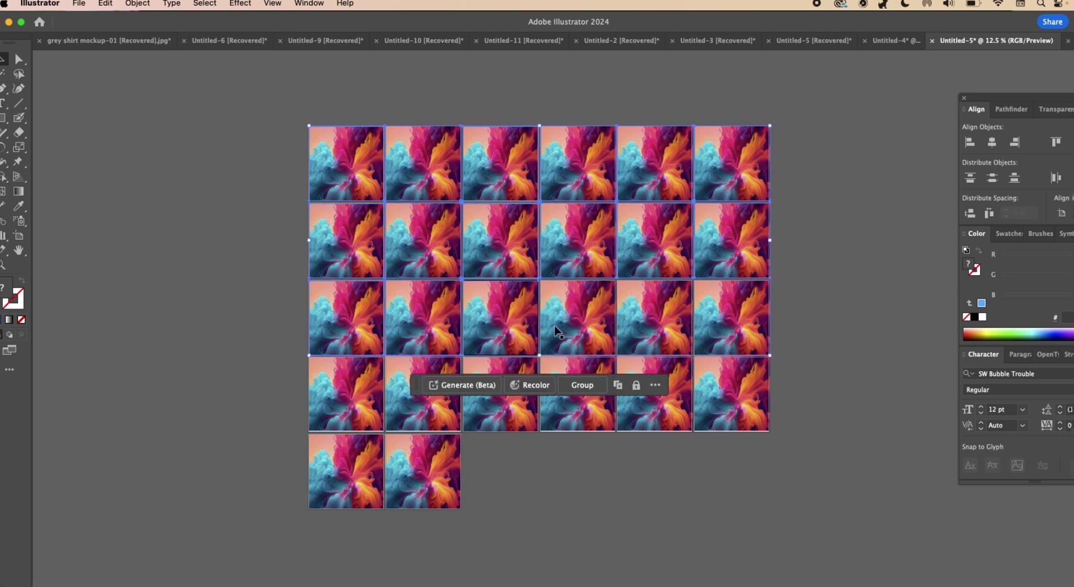
shift+click(567, 325)
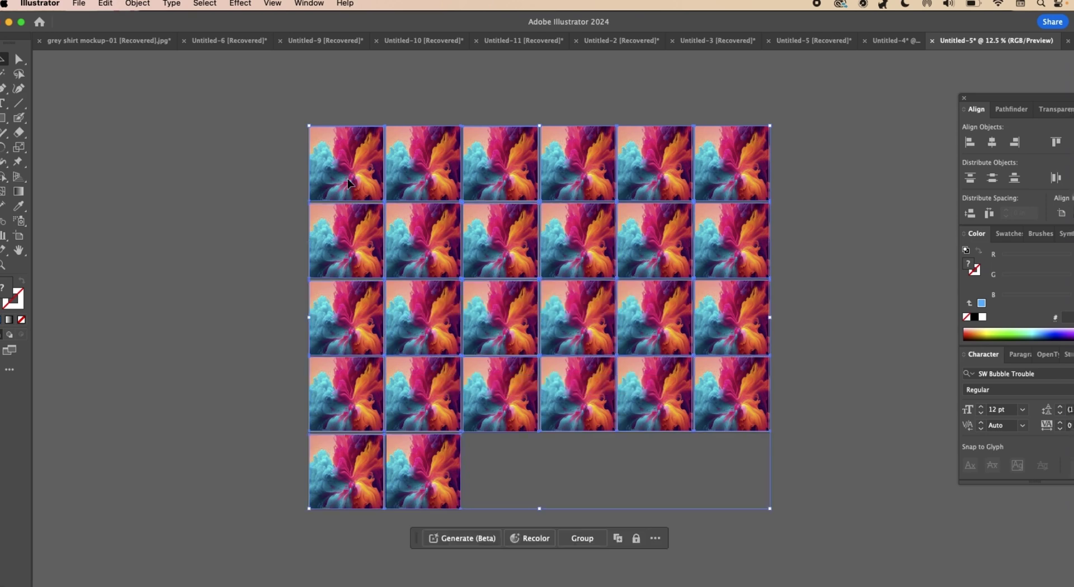
right_click(348, 179)
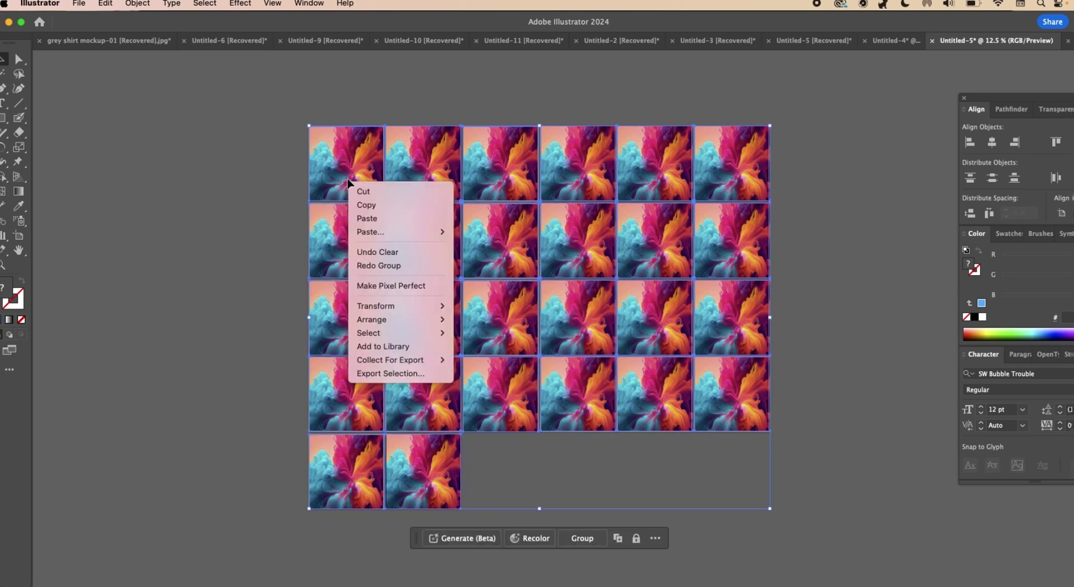
mouse_move(373, 324)
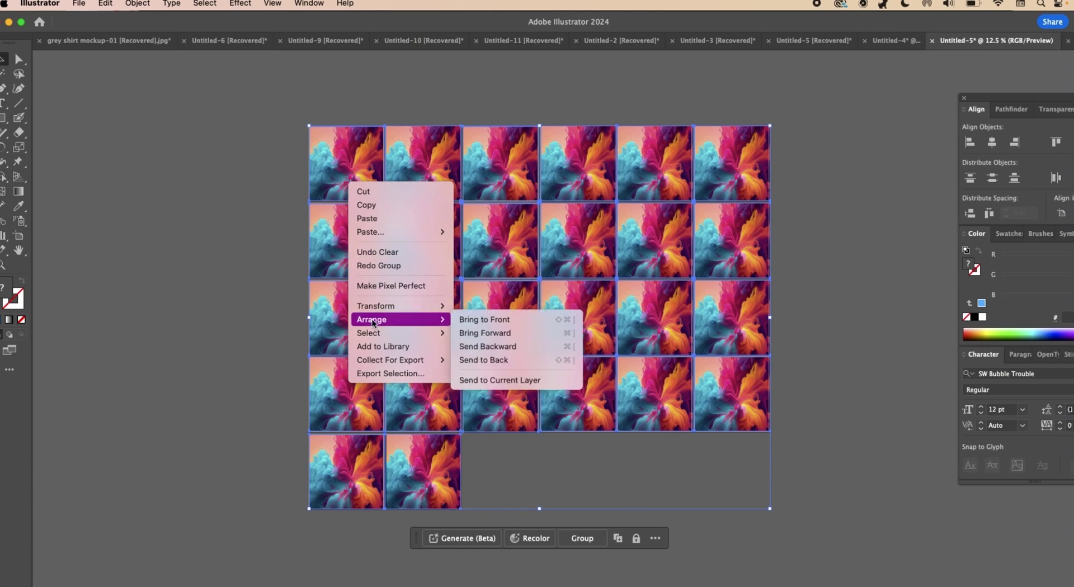
click(527, 364)
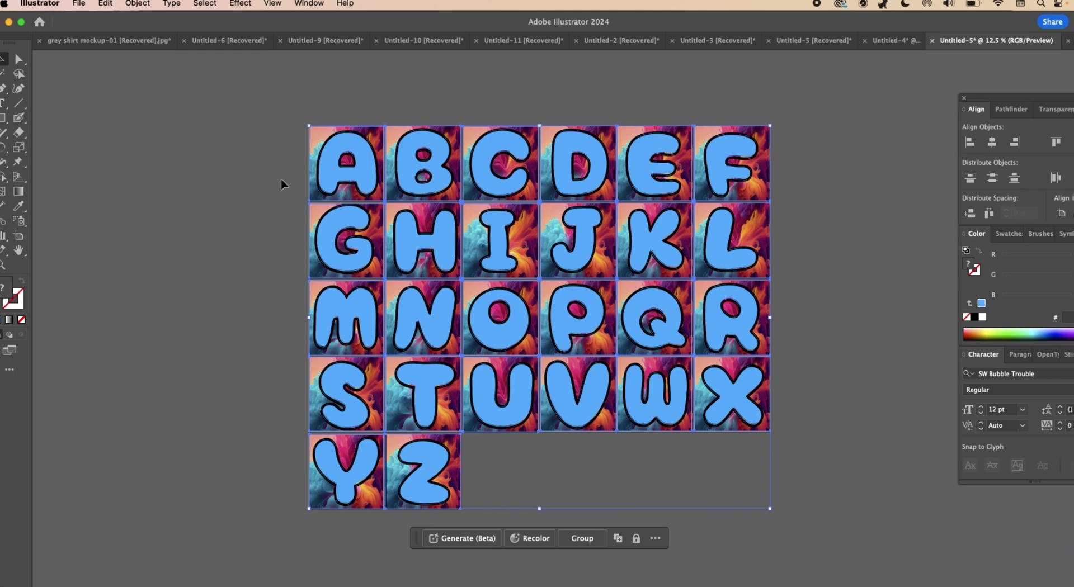
Make clipping masks from the blue letters A and B with the paint images behind them
click(338, 179)
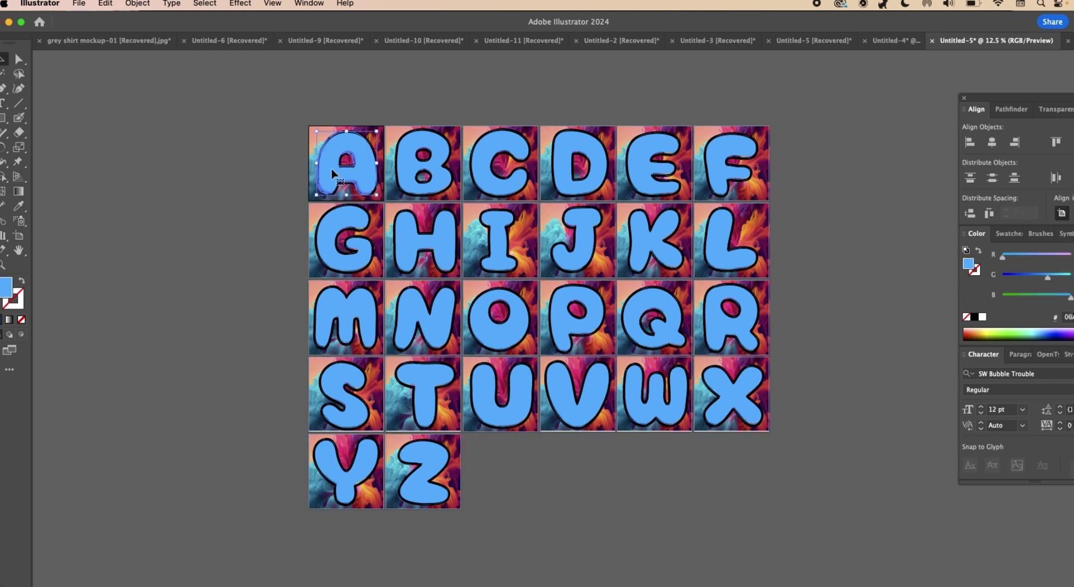
shift+click(310, 156)
right_click(311, 155)
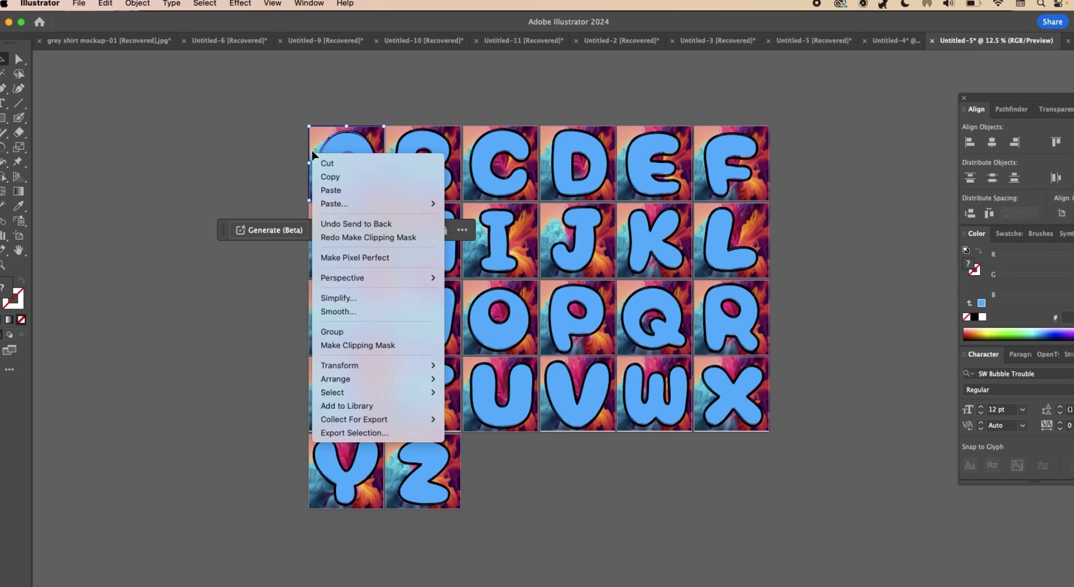
click(346, 346)
click(388, 154)
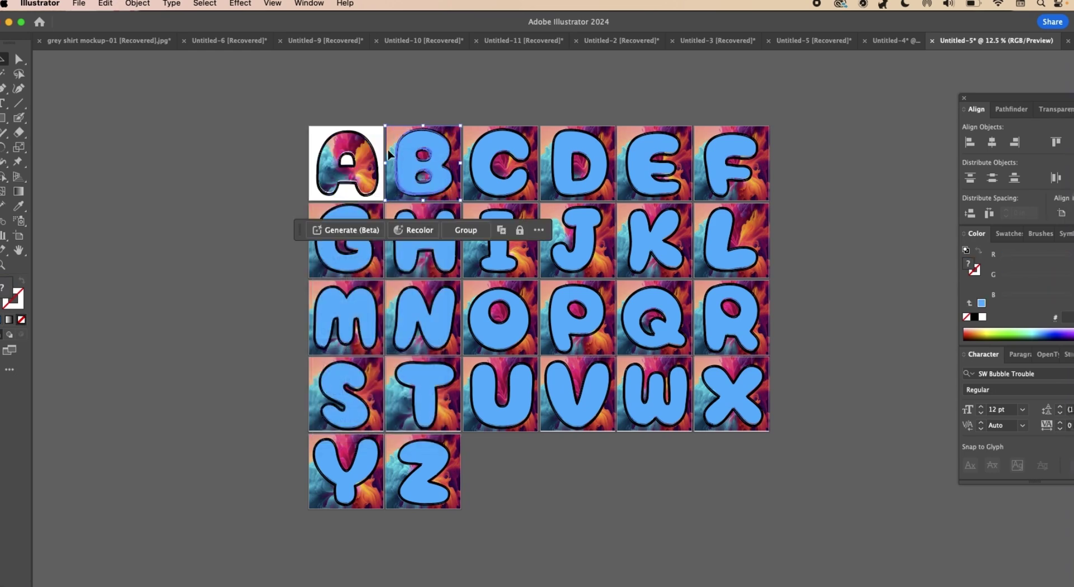
right_click(388, 151)
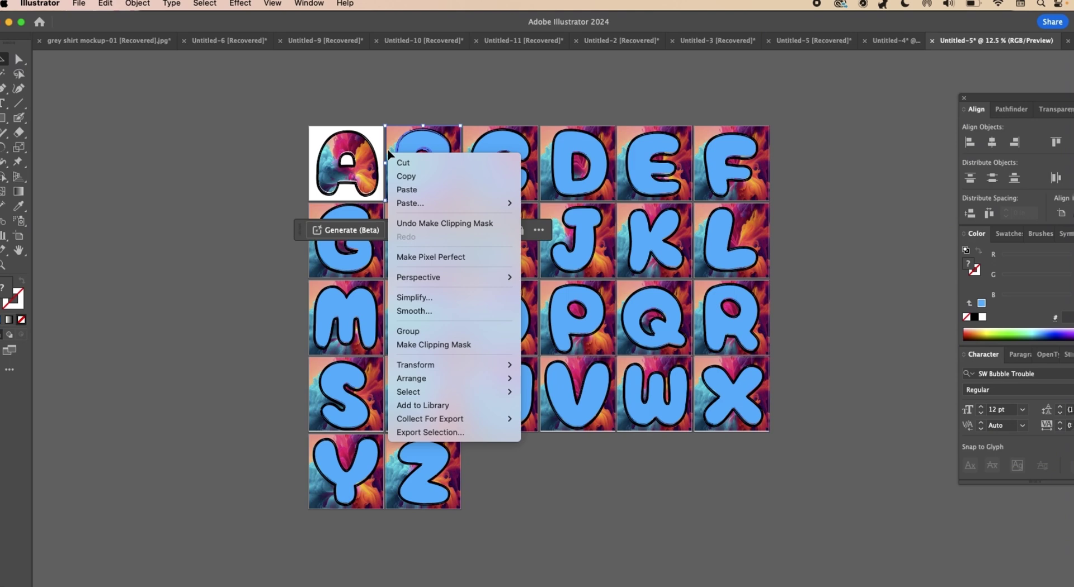
click(434, 349)
Clip the paint images behind C and D to their blue letter shapes with clipping masks
click(473, 191)
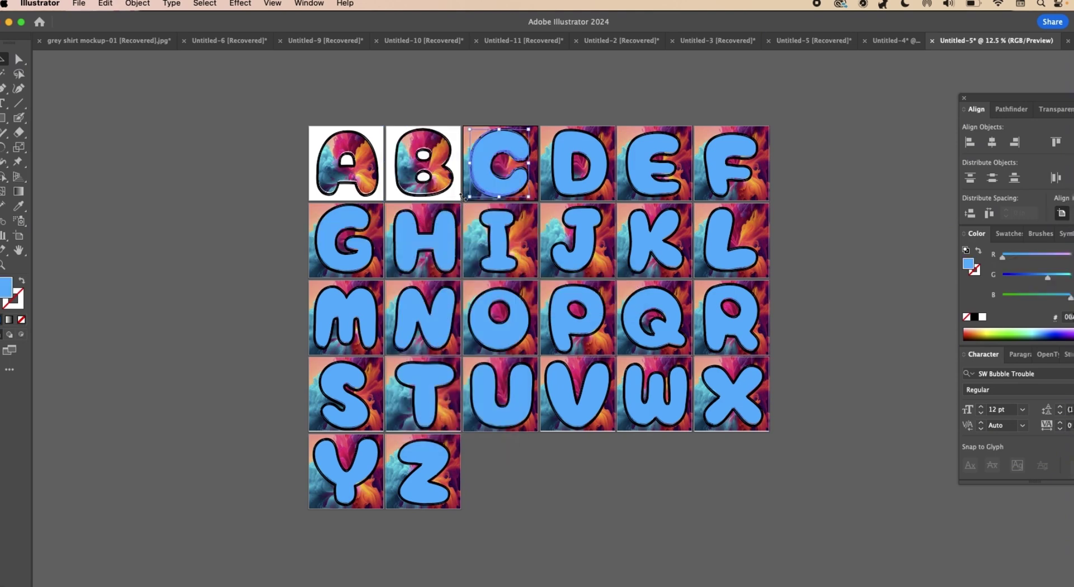
shift+click(464, 143)
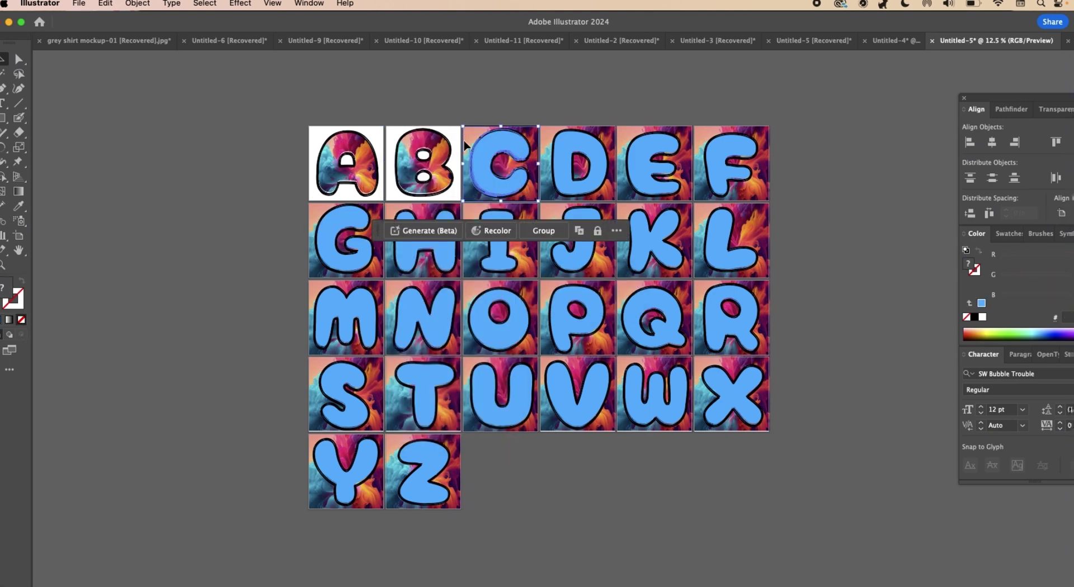
right_click(476, 174)
click(520, 372)
click(554, 175)
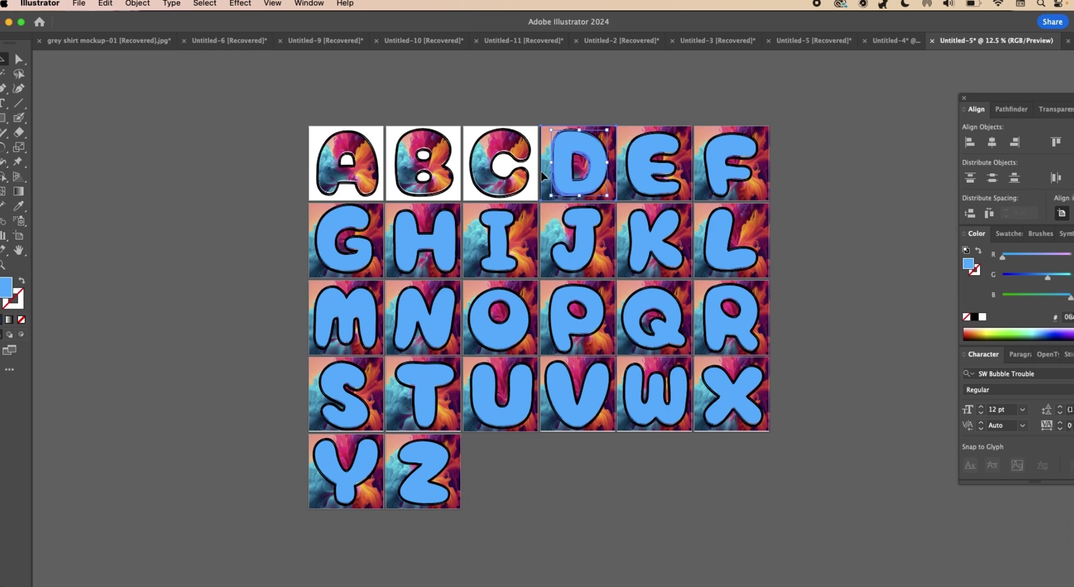
shift+click(545, 179)
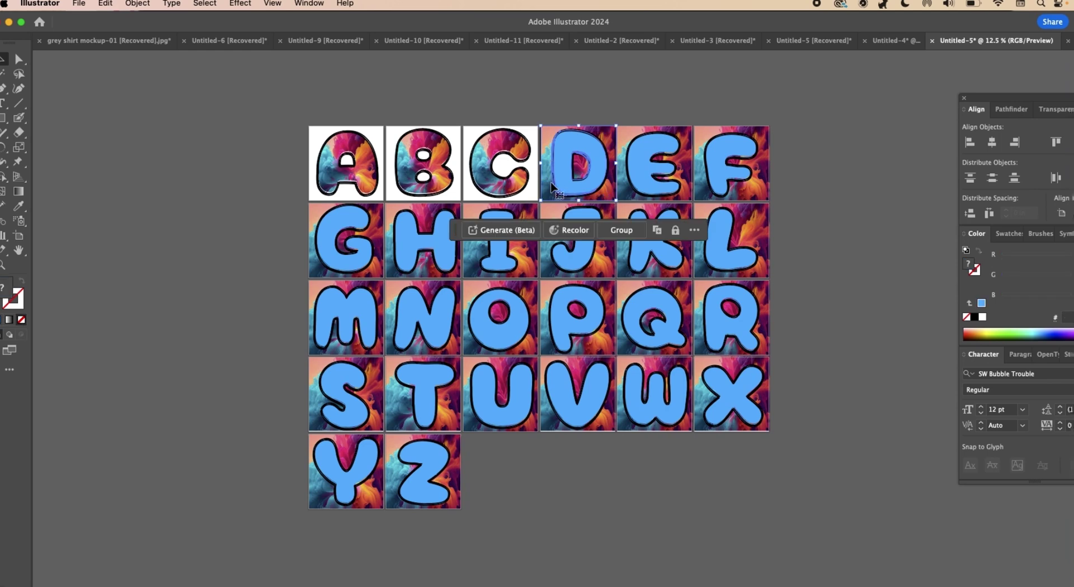
right_click(548, 186)
click(604, 378)
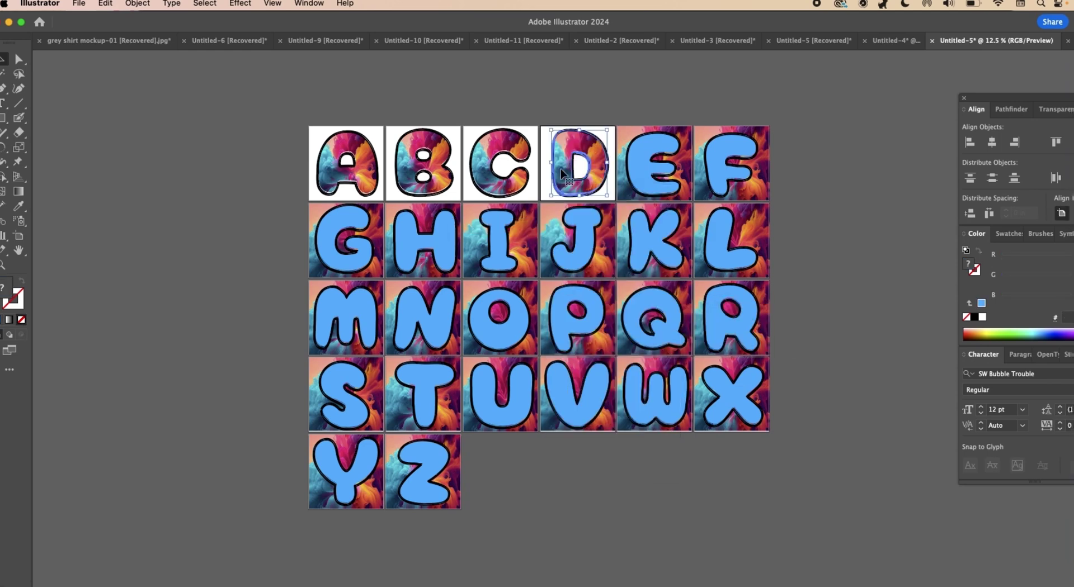
Clip the paint images to the remaining blue letters, E through Z, making a separate clipping mask for each letter
key(super+a)
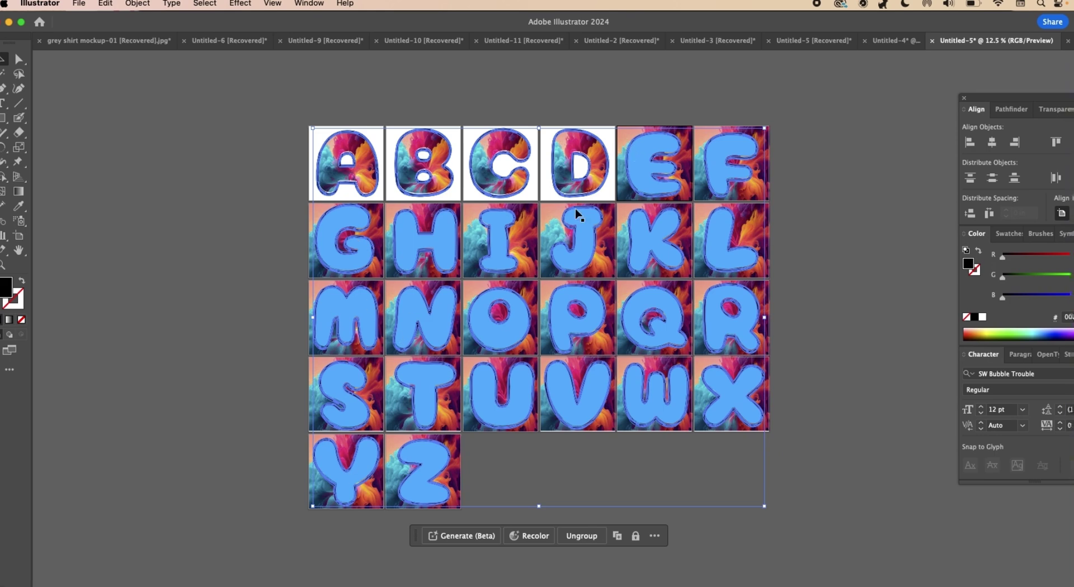
click(631, 118)
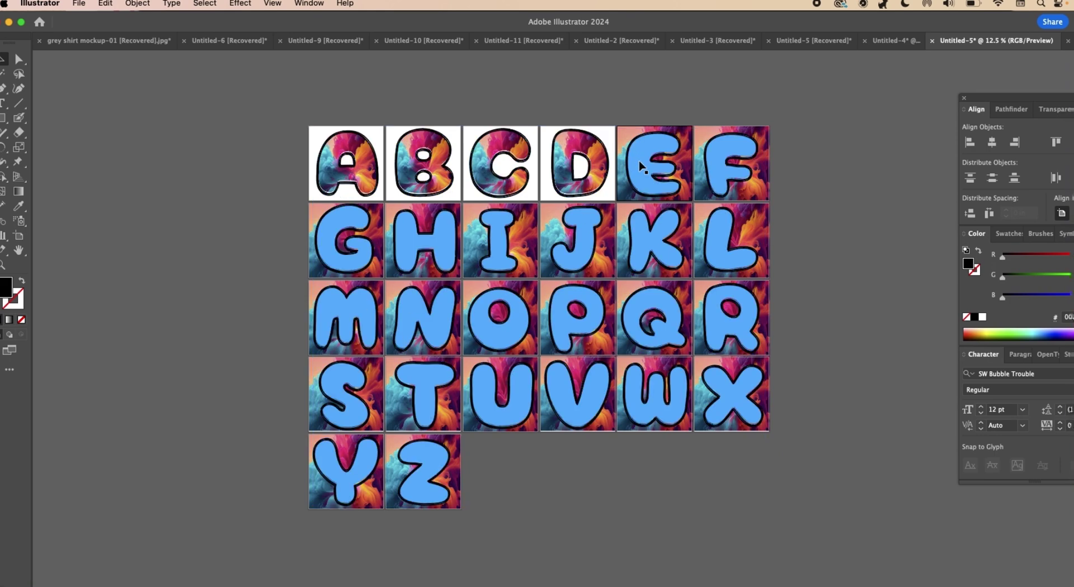
click(640, 165)
shift+click(621, 154)
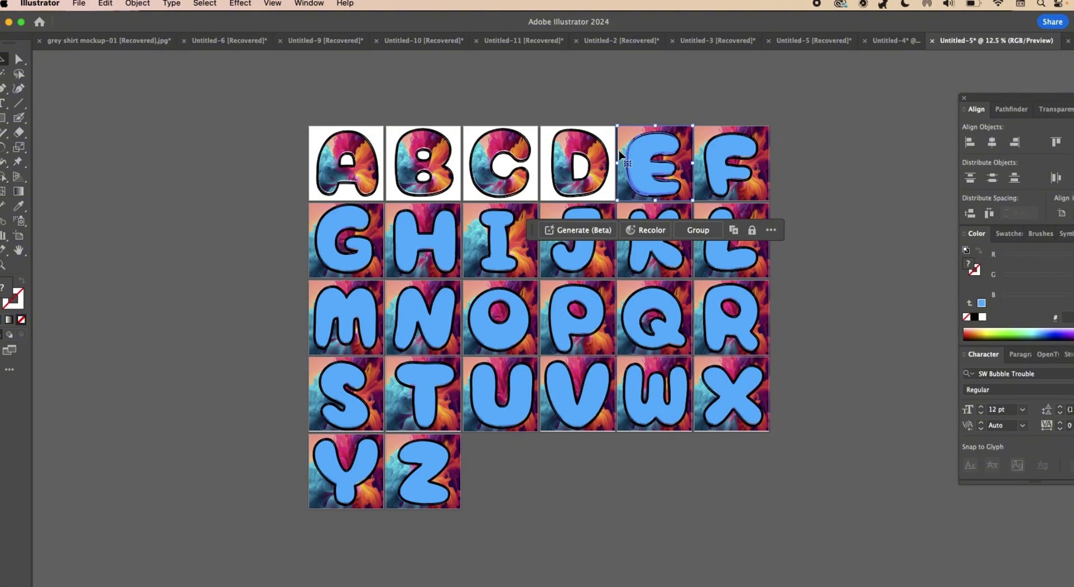
right_click(625, 156)
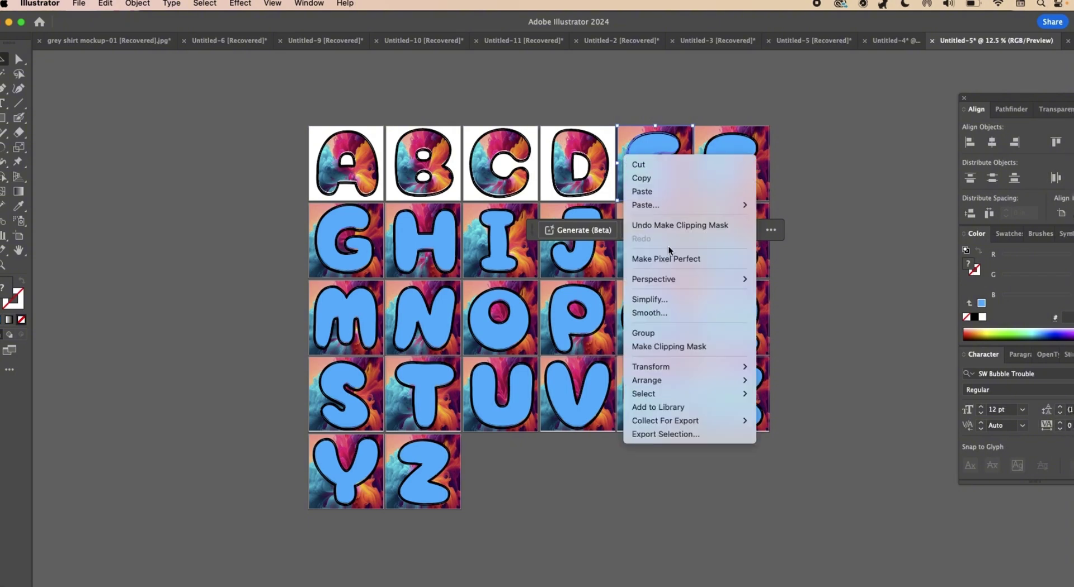
click(671, 347)
click(696, 138)
click(696, 144)
right_click(695, 145)
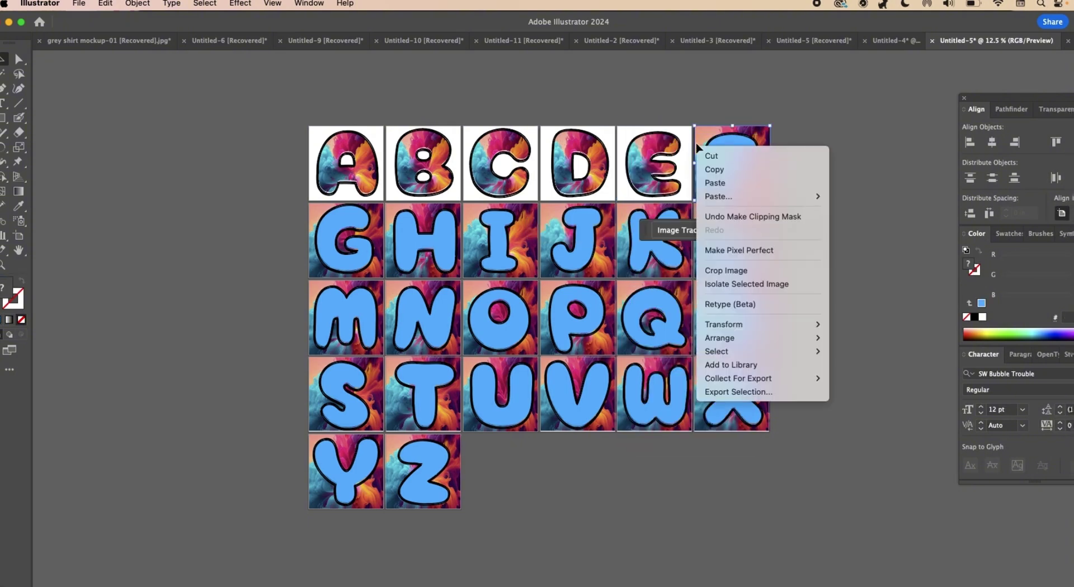
click(725, 271)
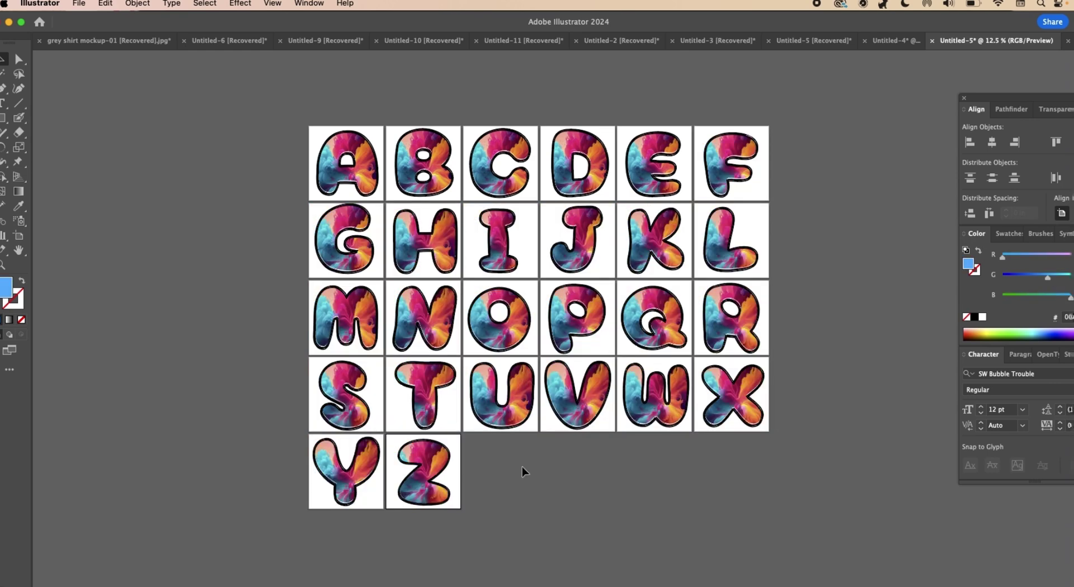
Select the grouped black letter outlines and send them to the back, behind the image-filled letters
click(321, 195)
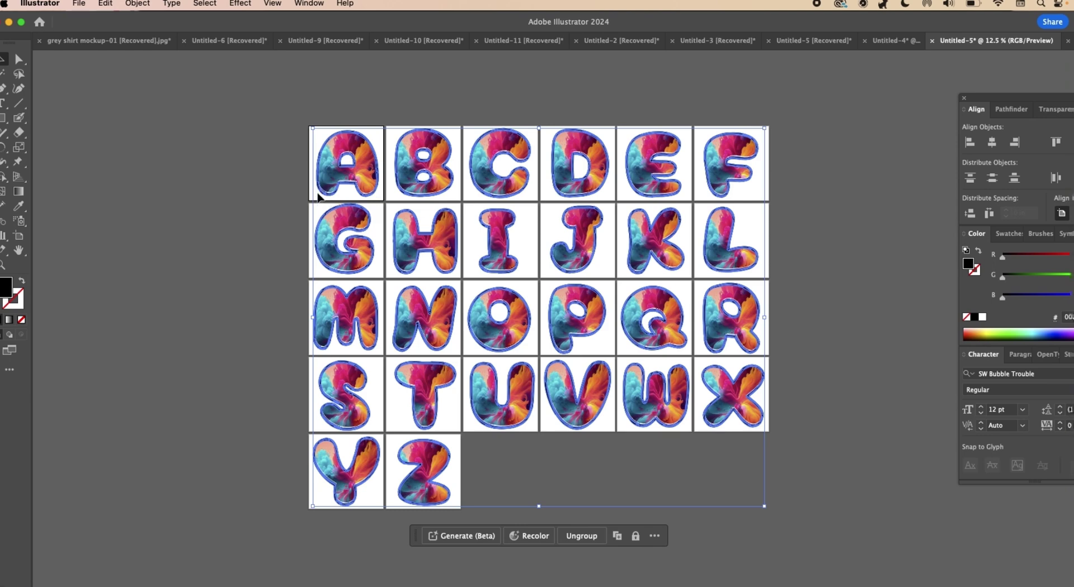
right_click(323, 196)
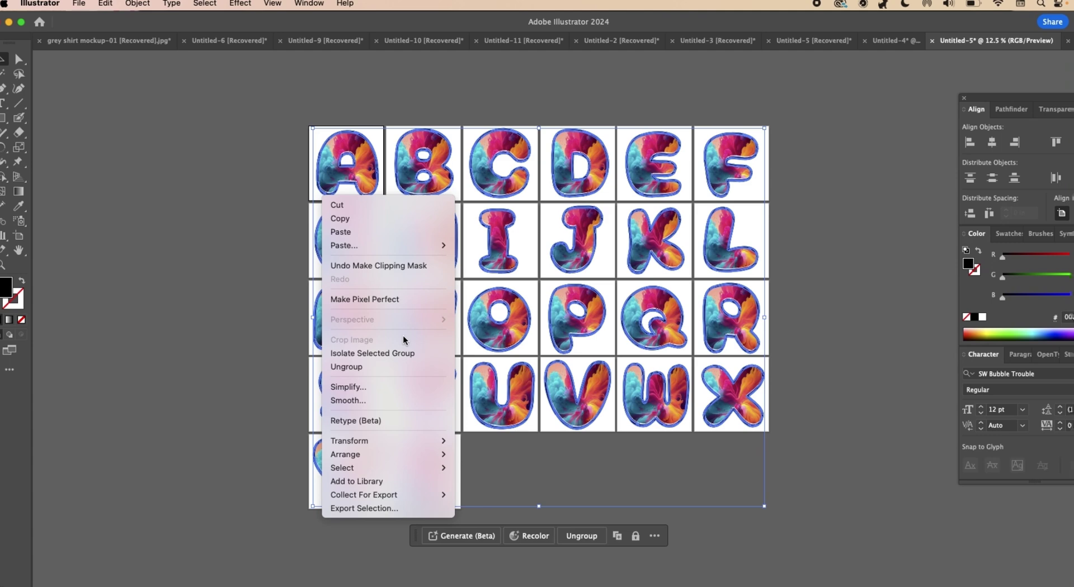
mouse_move(394, 453)
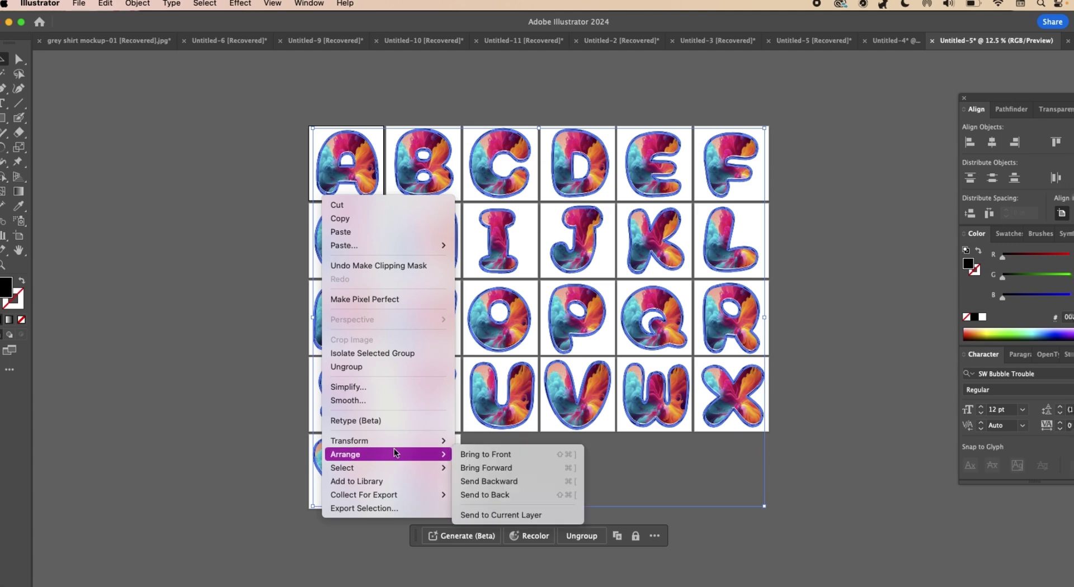
click(512, 498)
click(625, 108)
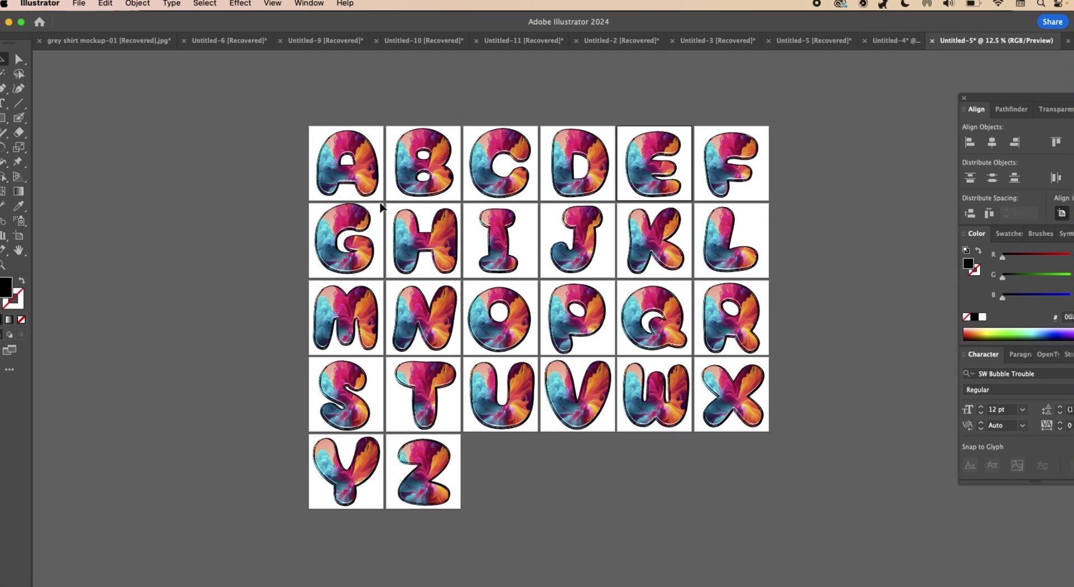
Adjust the image-filled letters one by one, starting with A, to close the white gaps along their black outlines
click(330, 169)
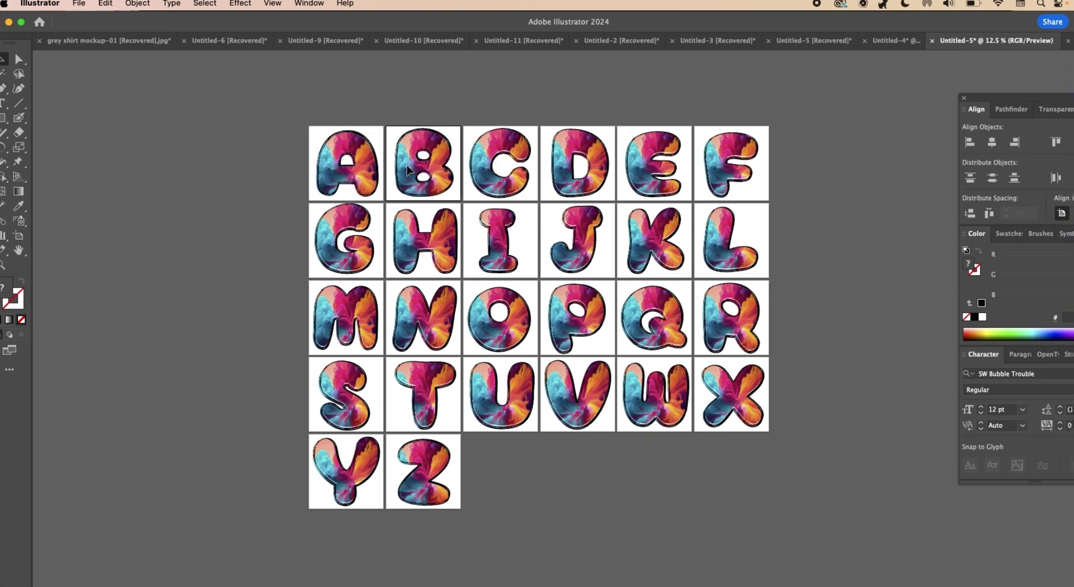
click(475, 173)
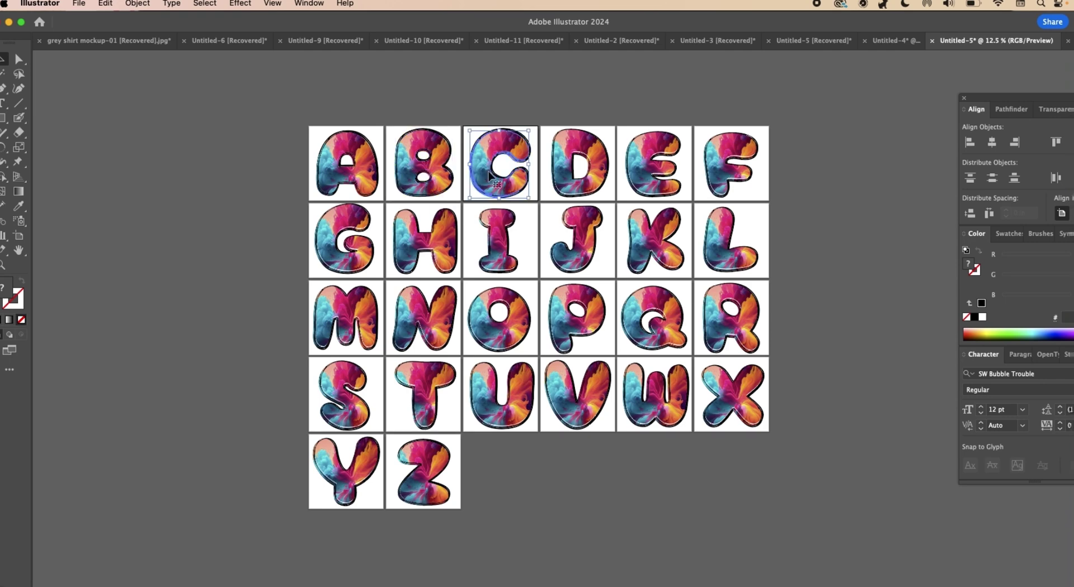
click(567, 186)
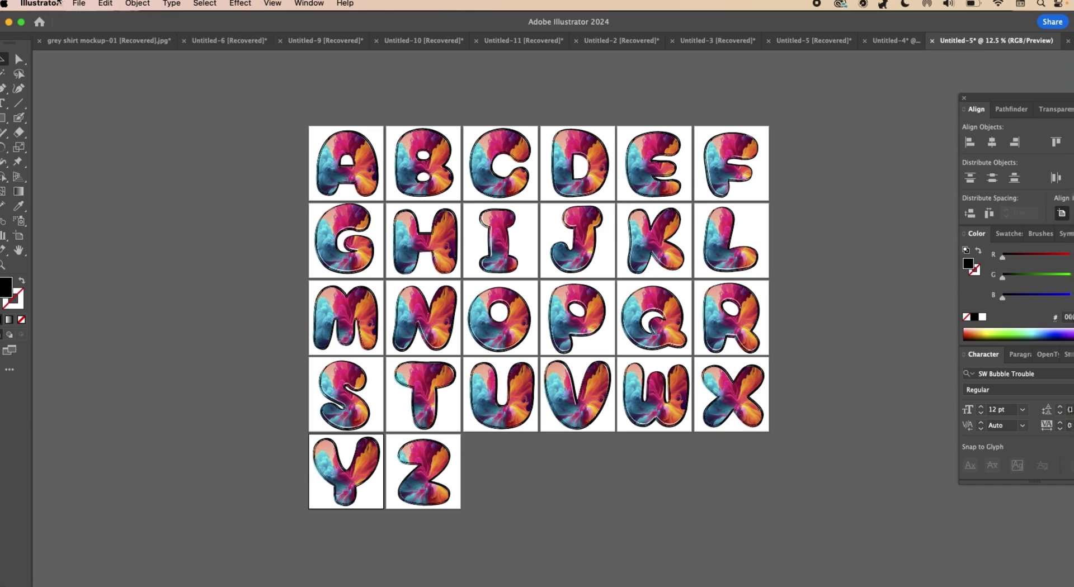
Save the document with all artboards as an Adobe PDF named bubble font, using the Illustrator Default preset
click(79, 5)
mouse_move(105, 4)
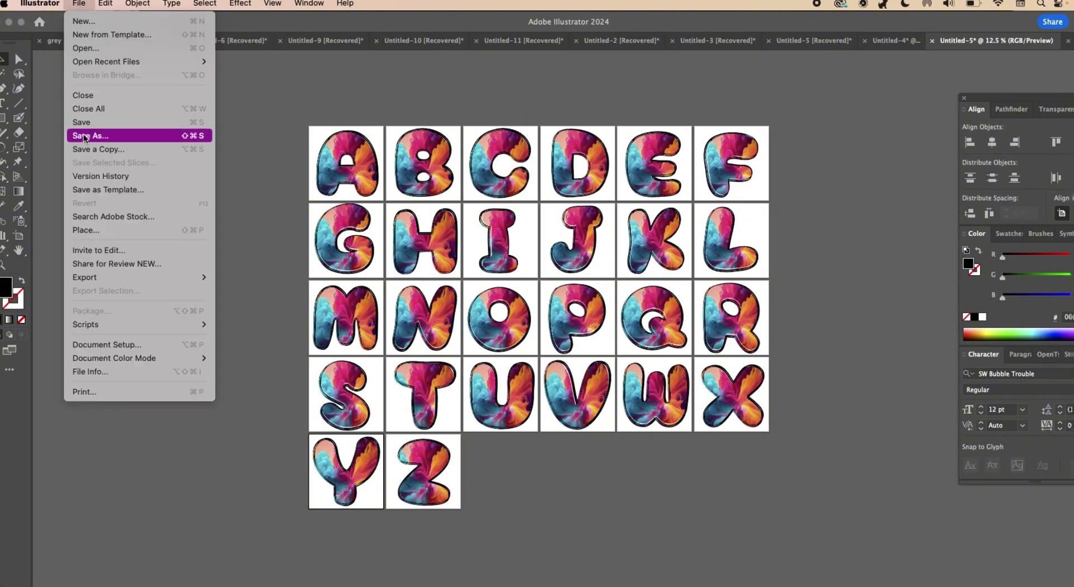
click(84, 135)
click(630, 411)
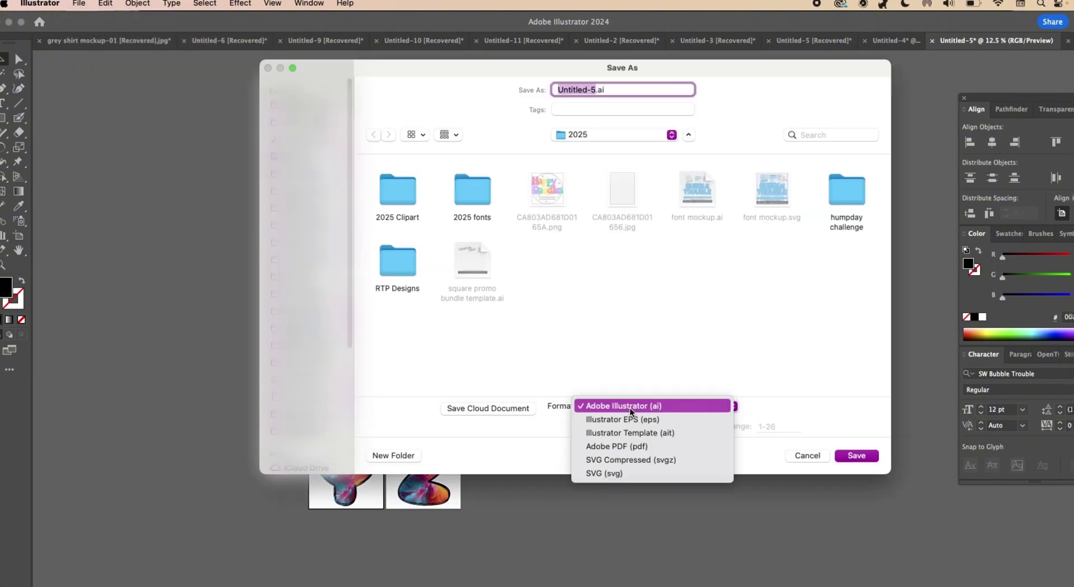
click(632, 448)
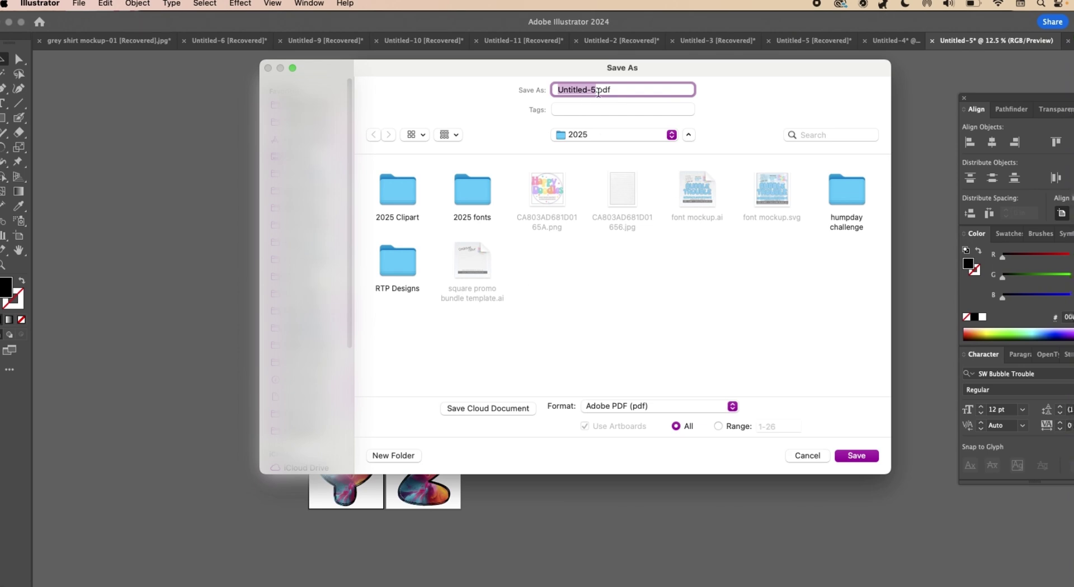
text(bubble font)
click(588, 272)
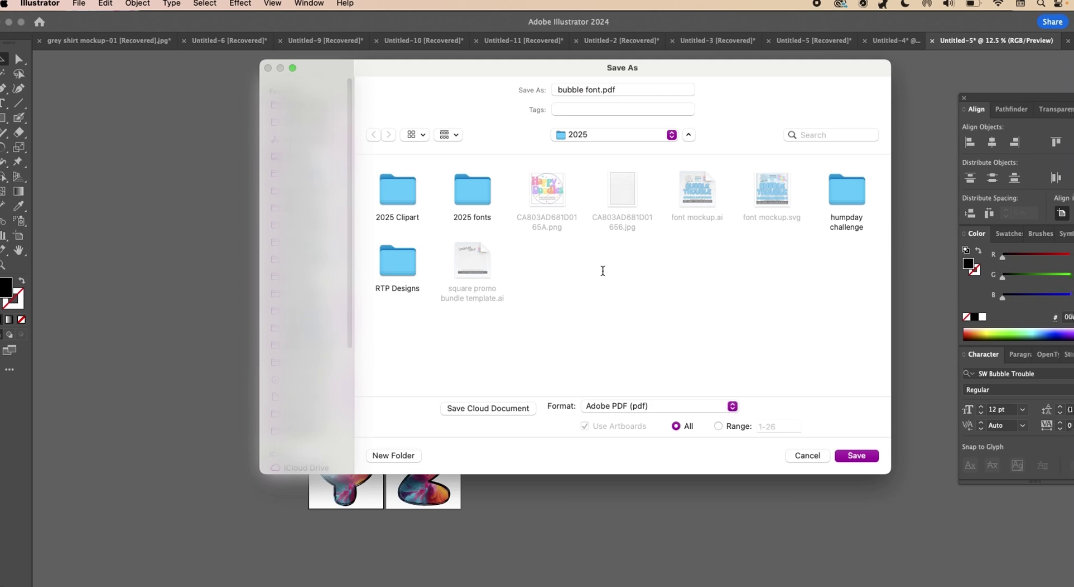
click(854, 457)
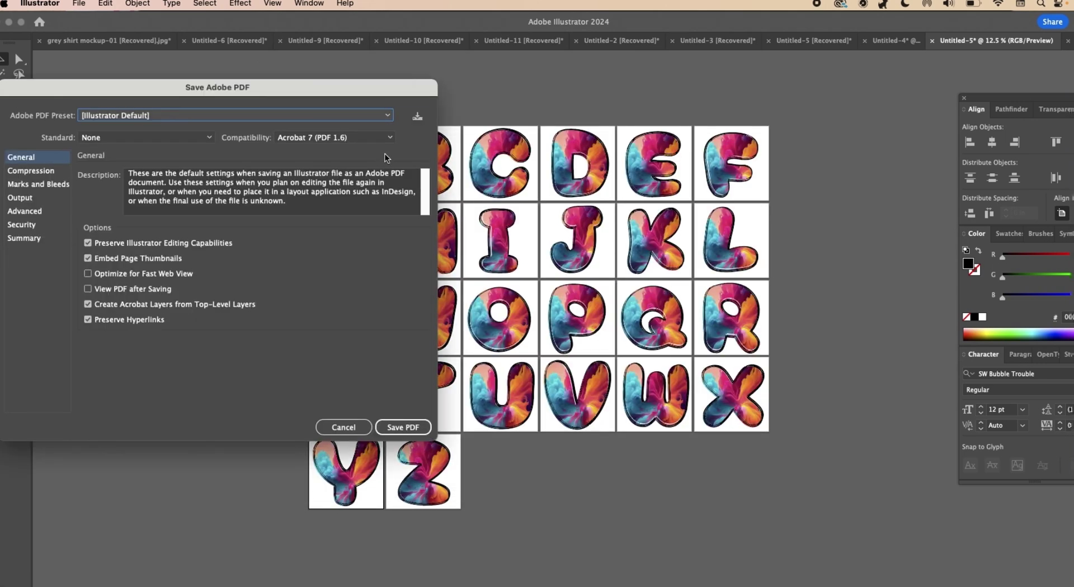
click(417, 428)
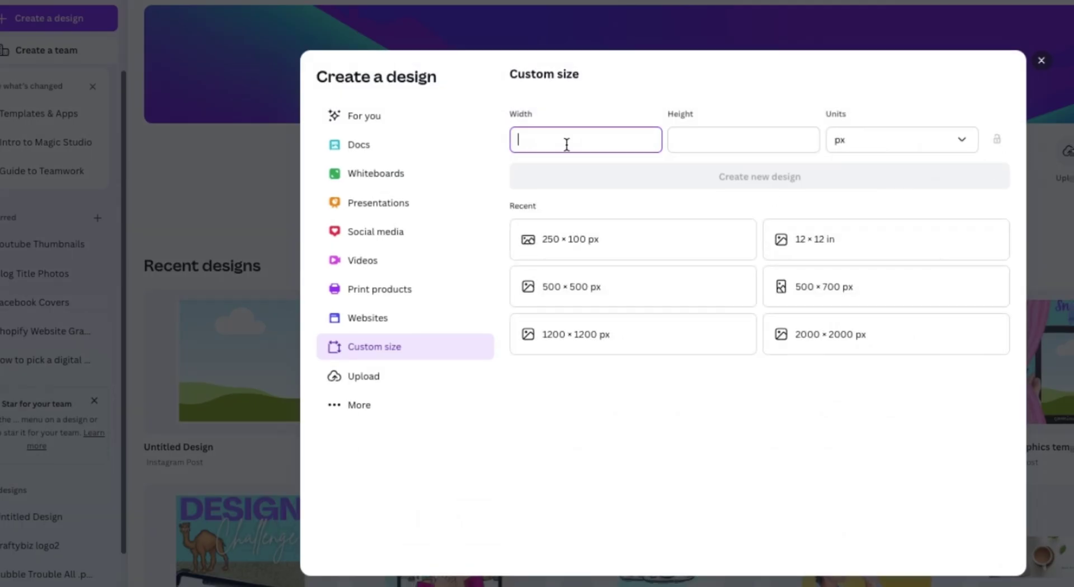
Switch to Canva and create a custom-size design 12 in wide and 12 in high
text(12)
click(714, 143)
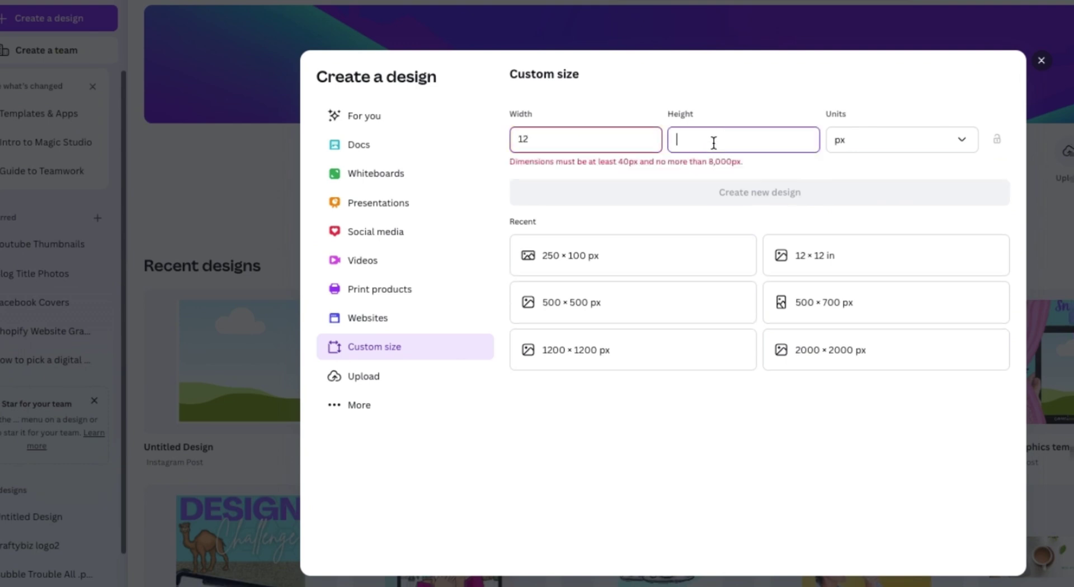
text(12)
click(863, 152)
click(868, 211)
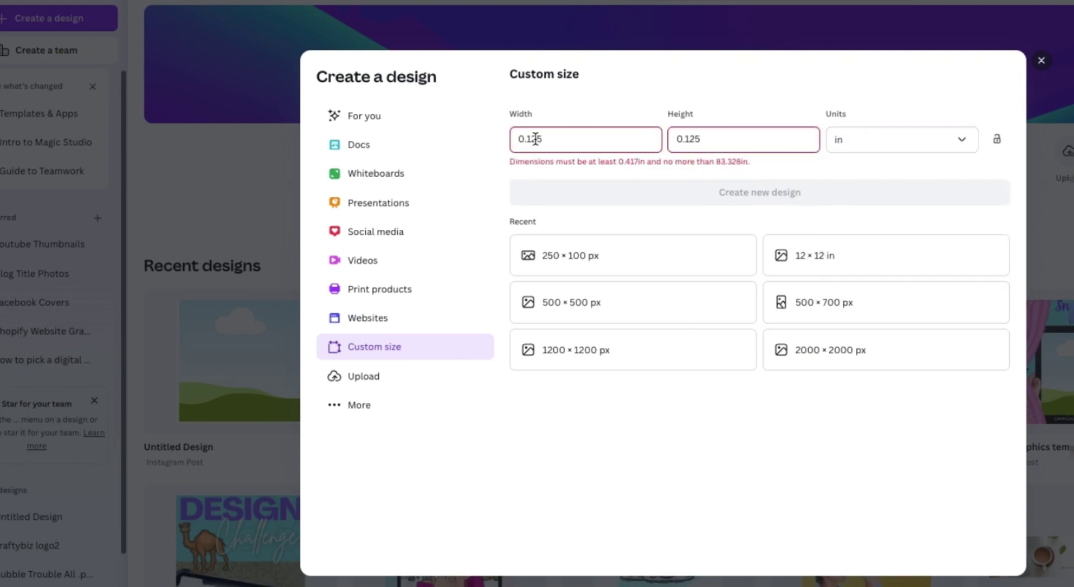
text(12)
double_click(683, 139)
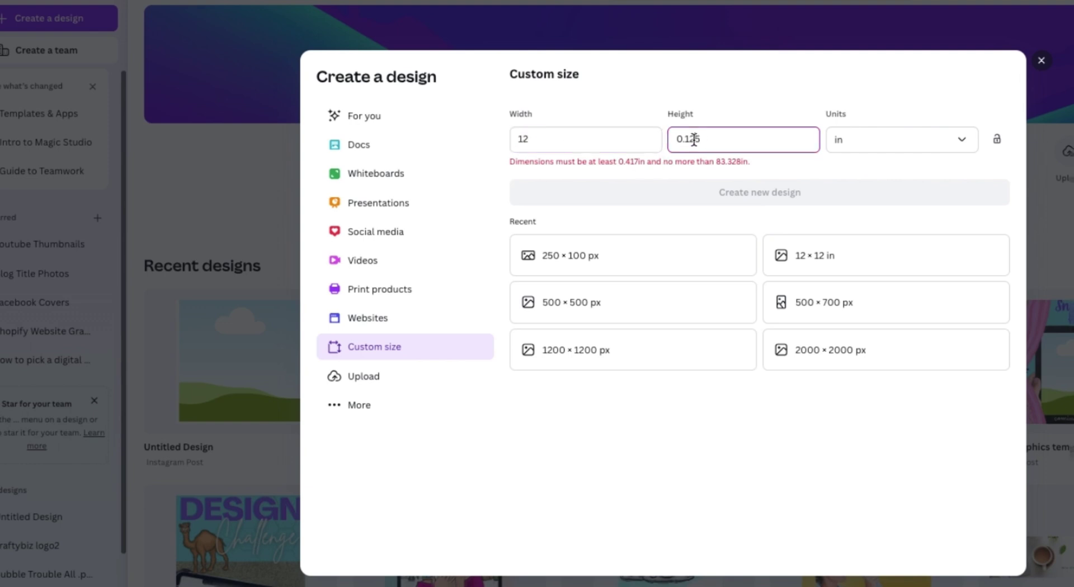
text(12)
click(780, 177)
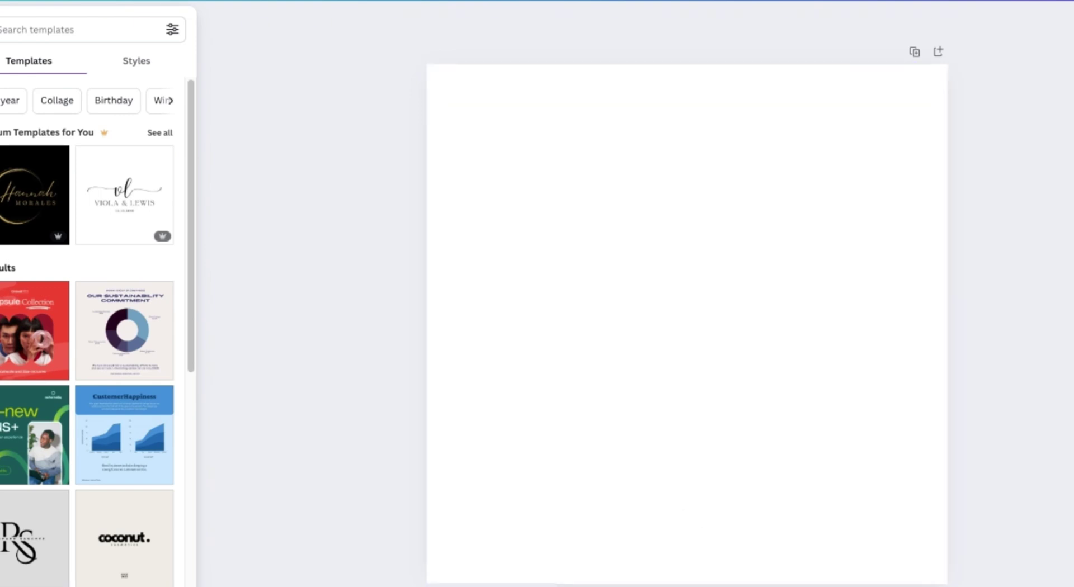
Add blank pages after the first one so that every letter of the alphabet has its own page
key(ctrl+Return)
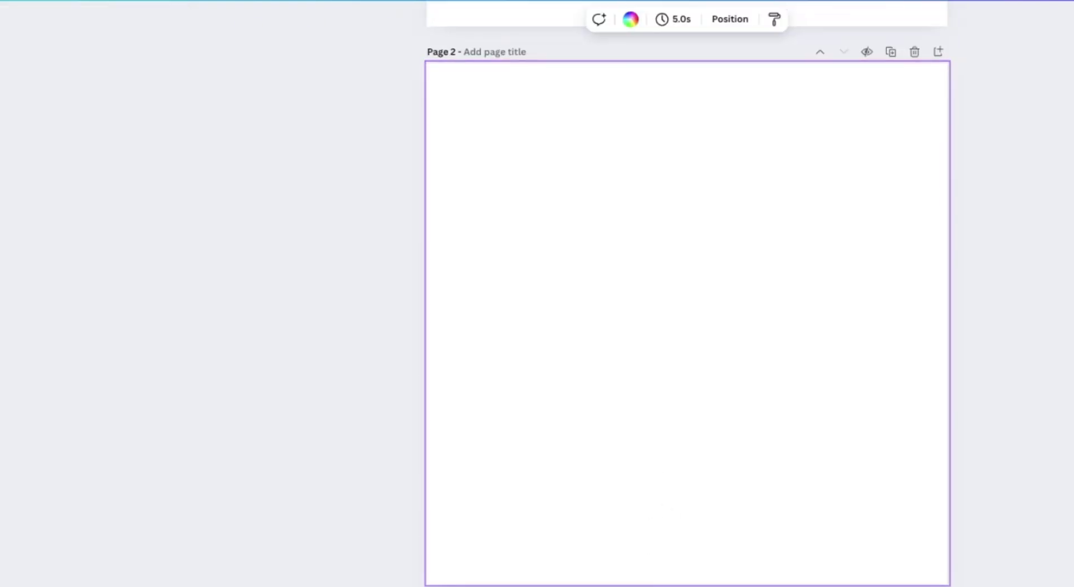
scroll(659, 491, down, 20)
scroll(687, 324, down, 20)
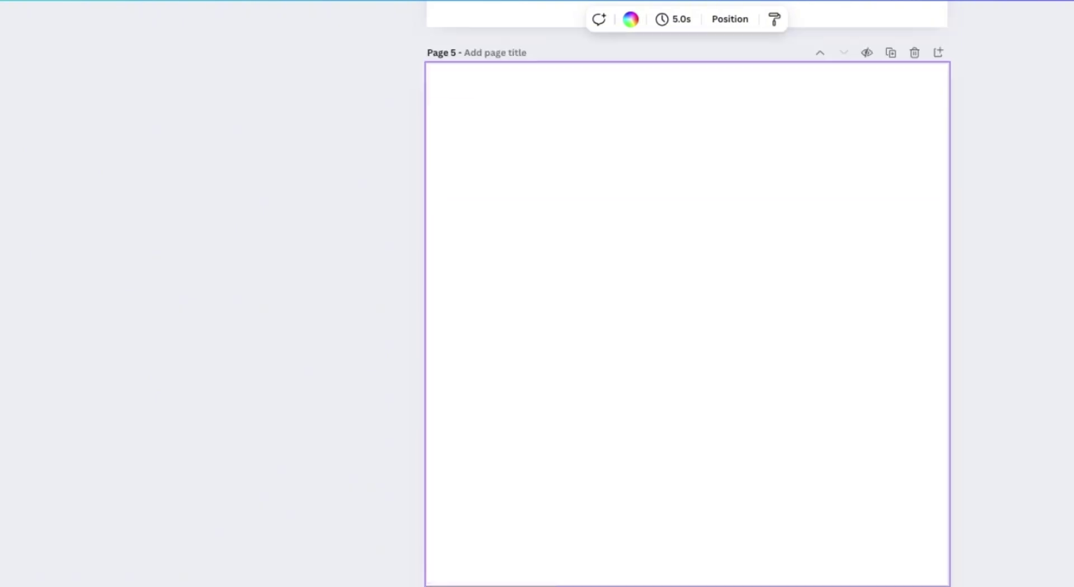
scroll(277, 343, down, 10)
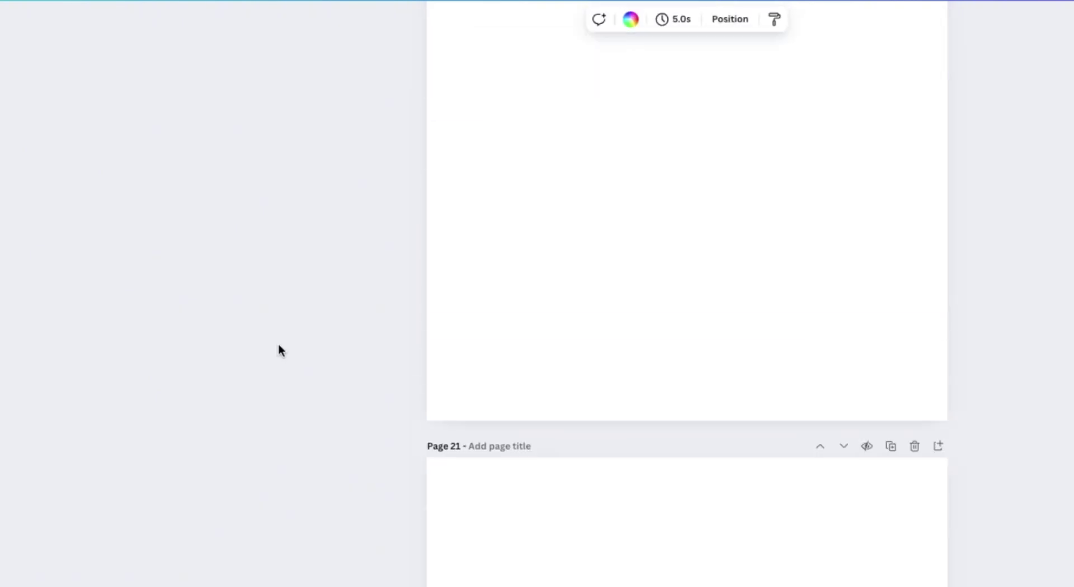
scroll(284, 321, up, 20)
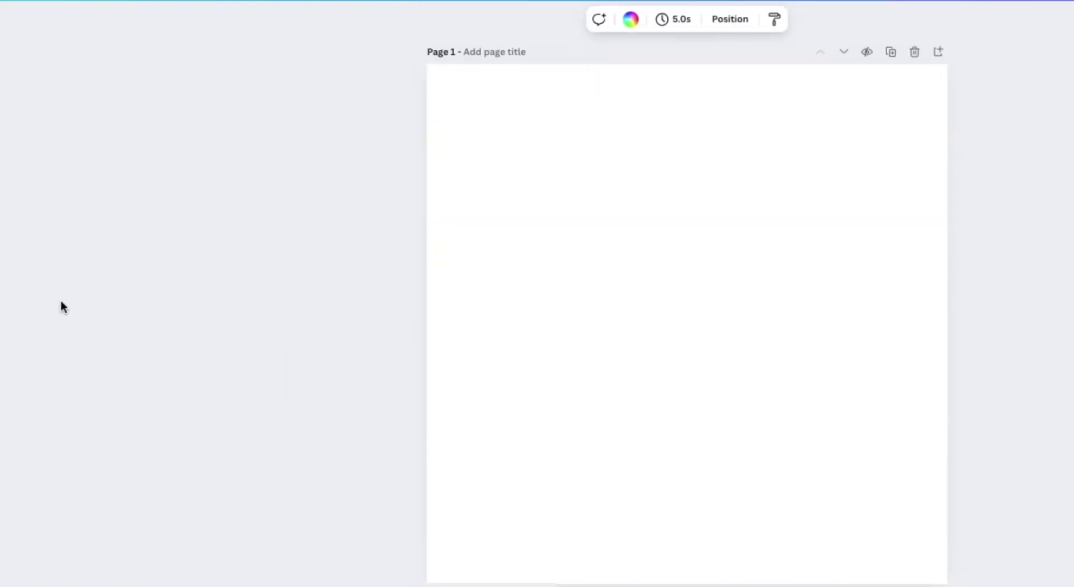
Upload the file bubble font.pdf to the Canva uploads
mouse_move(2, 300)
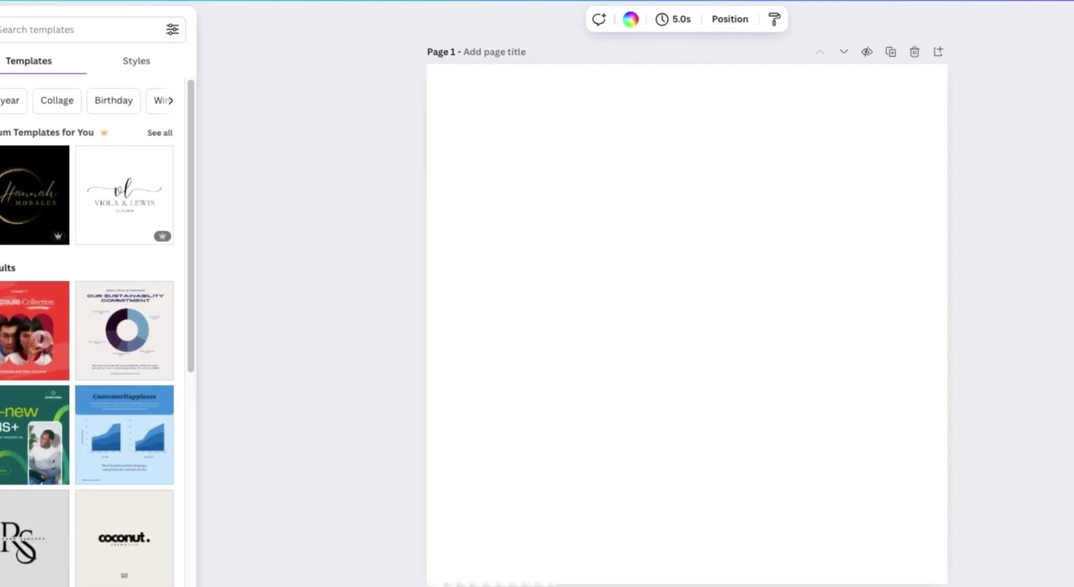
mouse_move(10, 138)
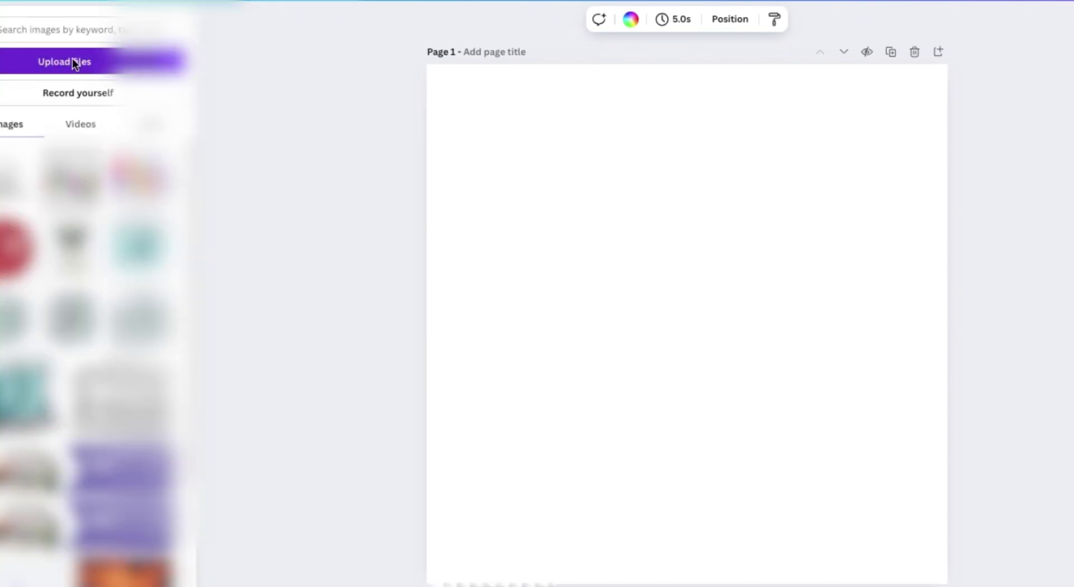
click(73, 61)
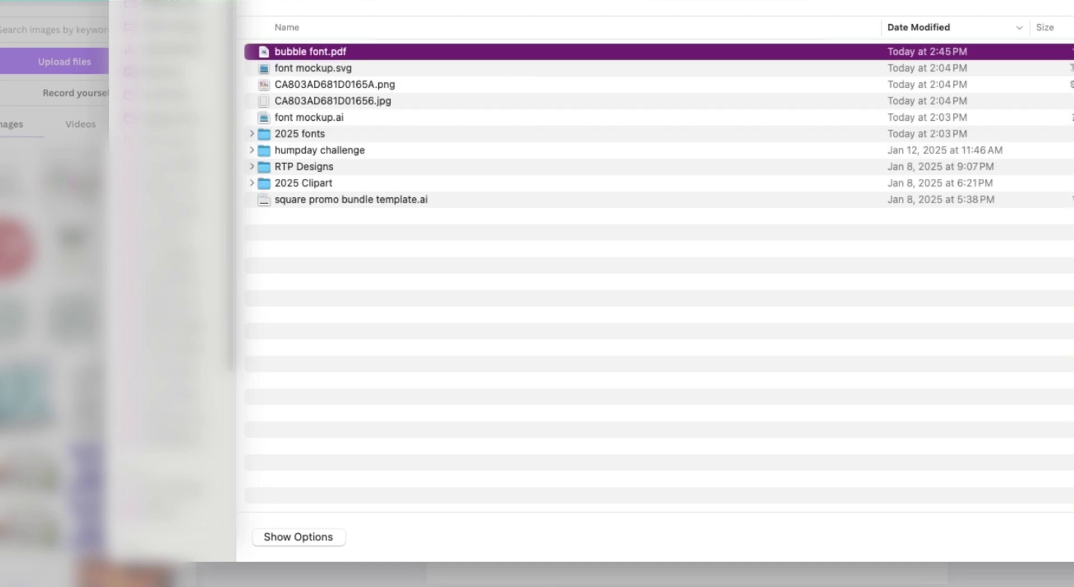
key(Return)
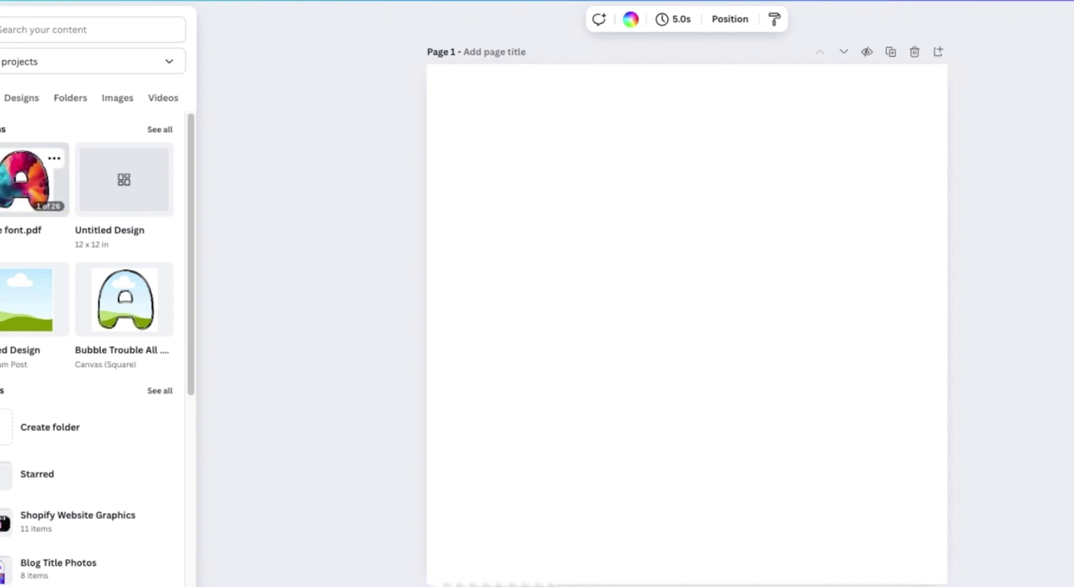
Apply all 26 pages of the uploaded bubble font.pdf to the design and check the placed letters
click(7, 161)
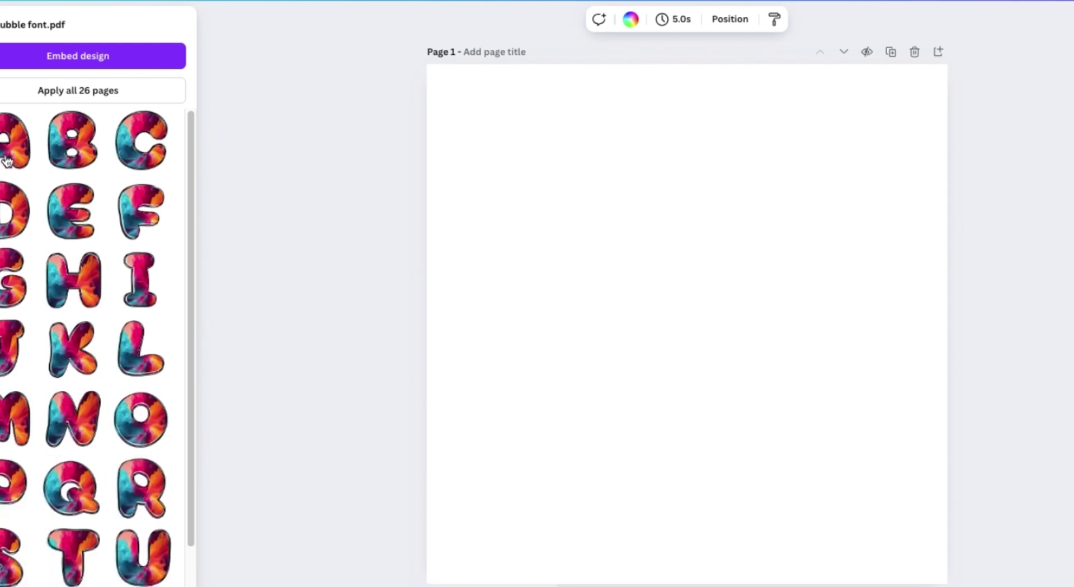
click(71, 102)
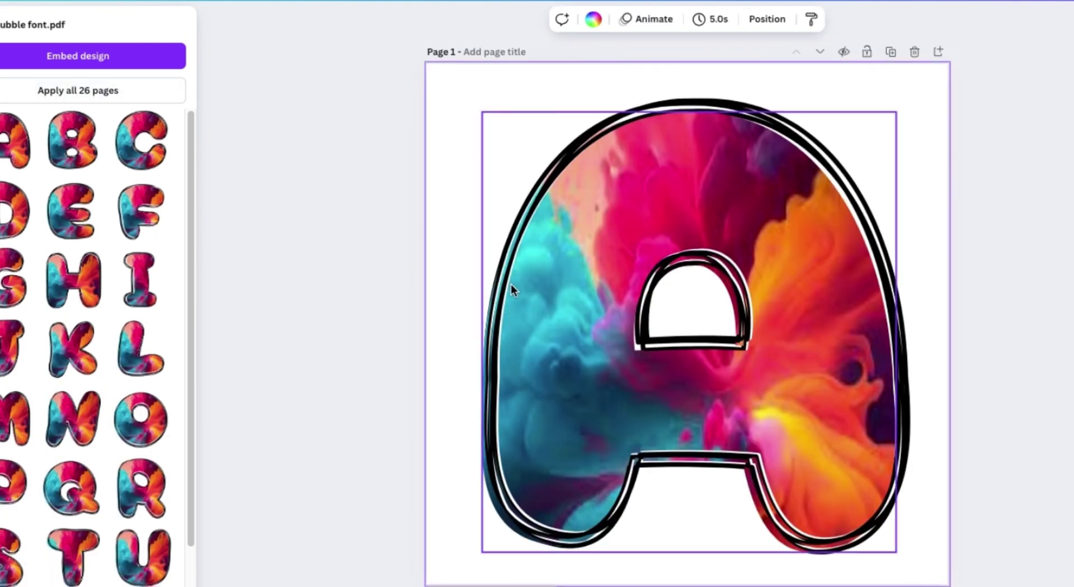
scroll(511, 284, down, 20)
scroll(512, 289, down, 20)
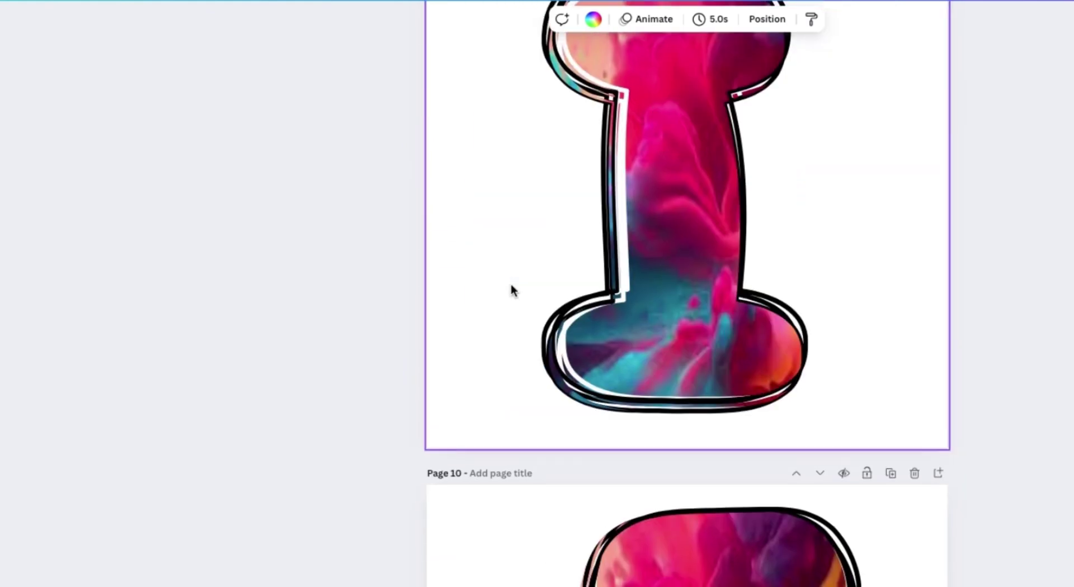
scroll(511, 289, up, 20)
scroll(512, 289, up, 15)
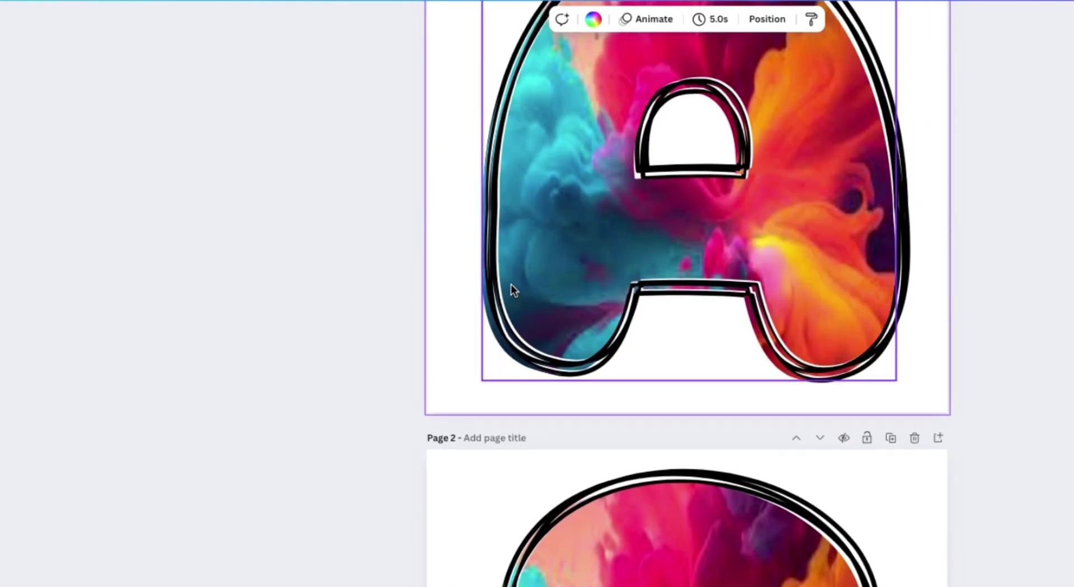
Delete the paint image from the letters A, B and C on pages 1 to 3, leaving empty frames
click(616, 213)
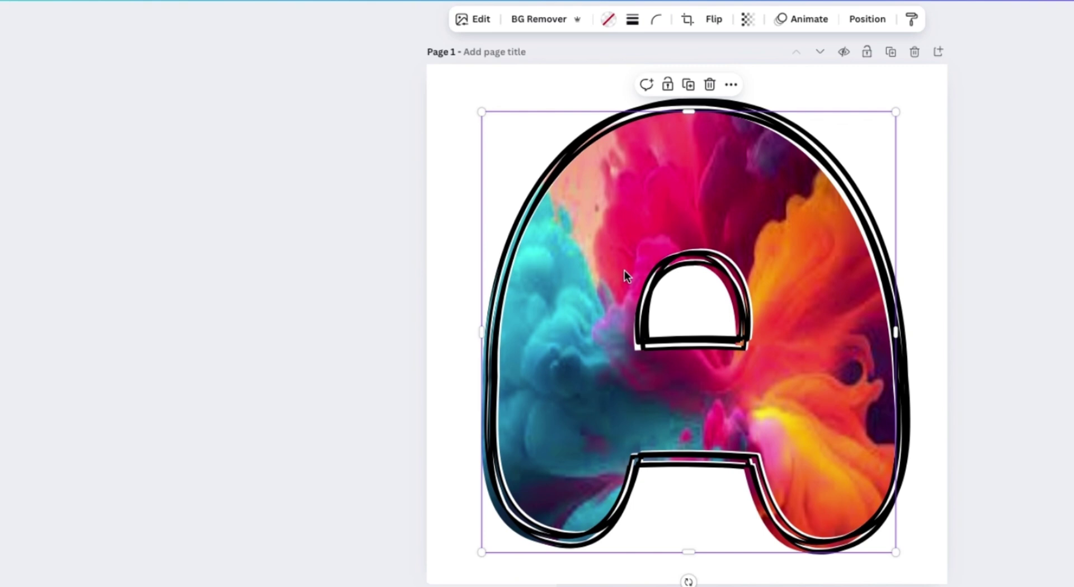
key(Delete)
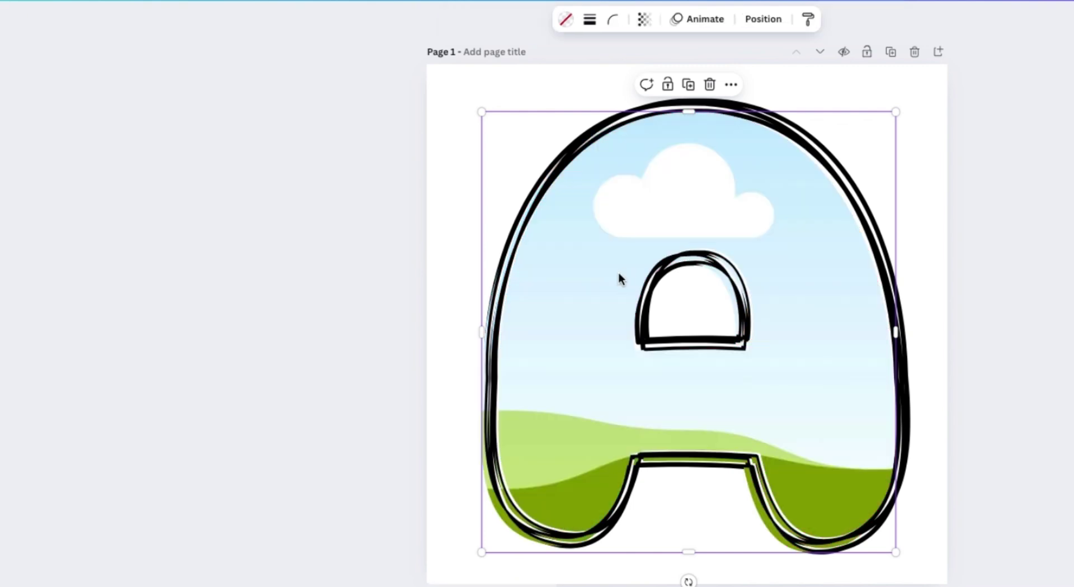
scroll(618, 272, down, 5)
click(551, 447)
key(Delete)
scroll(552, 448, down, 8)
click(560, 440)
key(Delete)
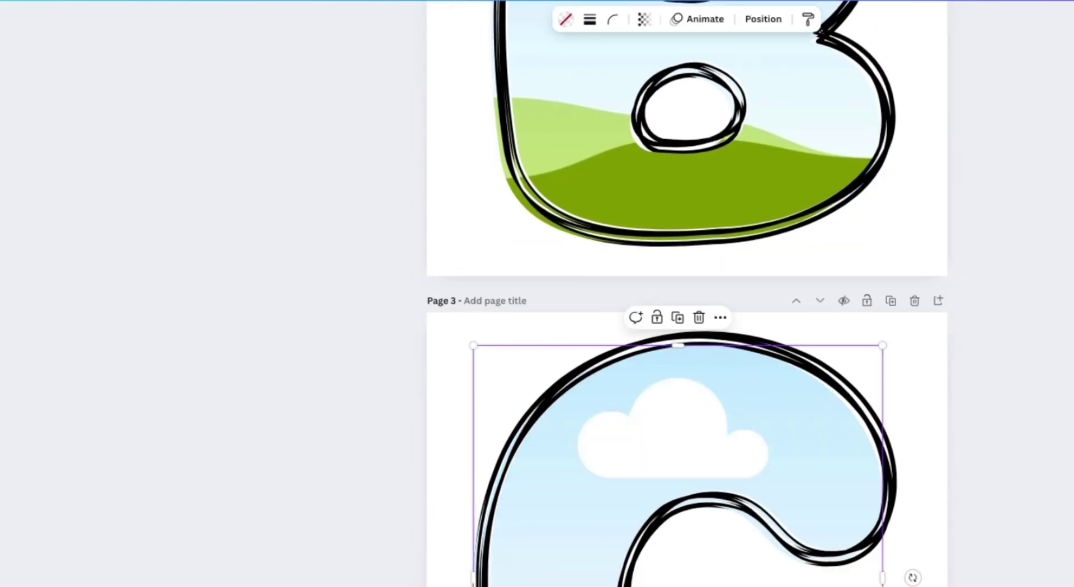
Delete the paint image from the letters D through H on pages 4 to 8, keeping their frames and outlines
key(ctrl+z)
key(ctrl+z)
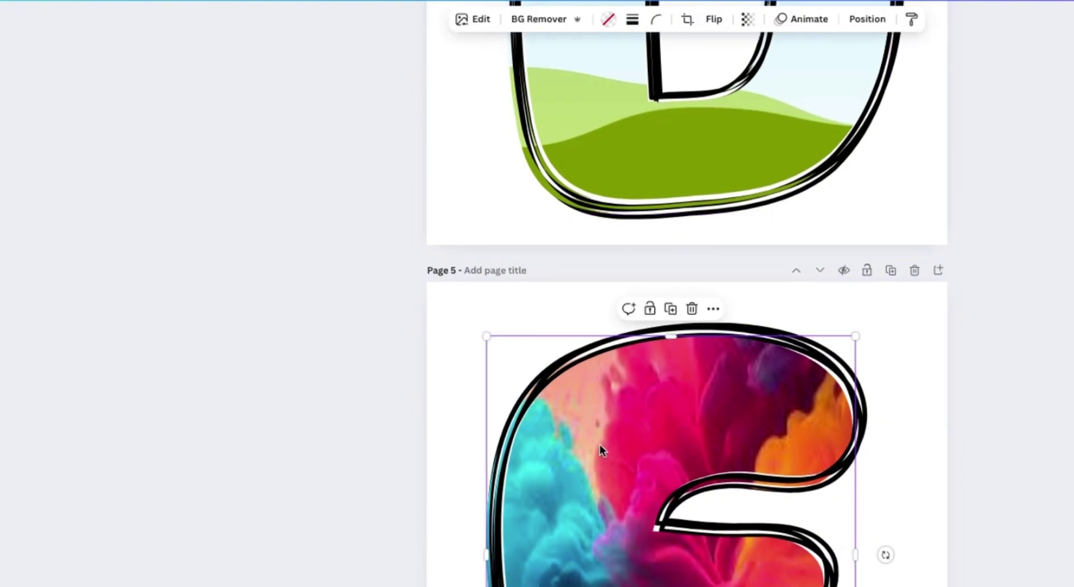
key(Delete)
scroll(599, 445, down, 8)
click(600, 444)
key(Delete)
scroll(600, 444, down, 5)
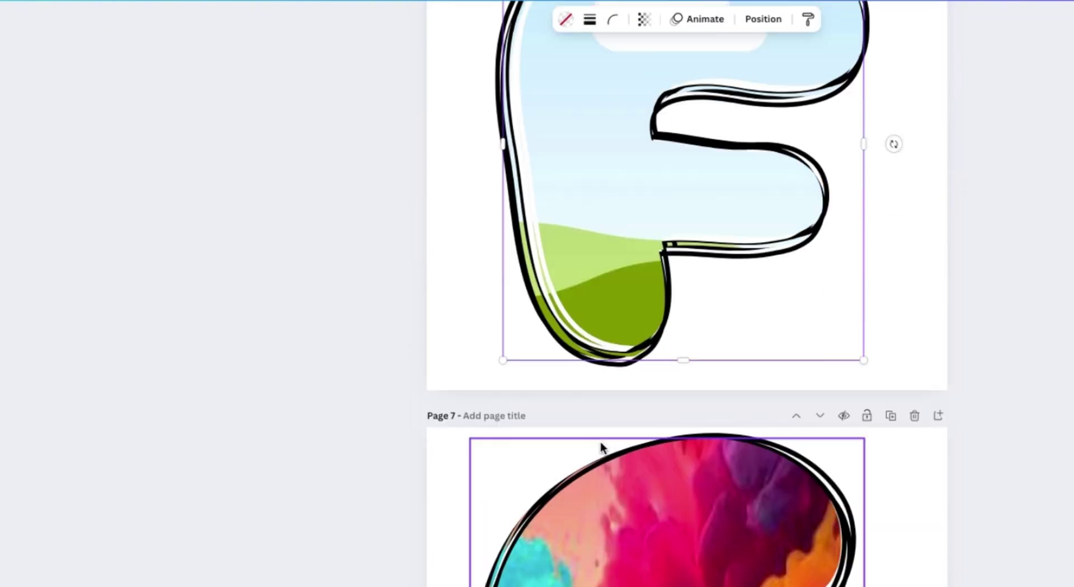
key(ctrl+z)
key(ctrl+z)
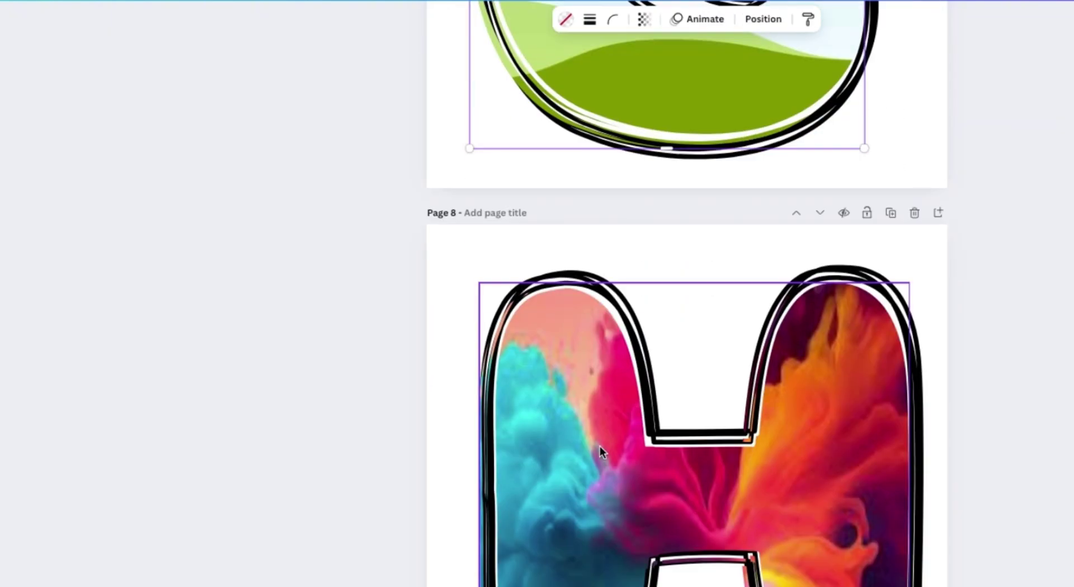
key(ctrl+z)
key(ctrl+z)
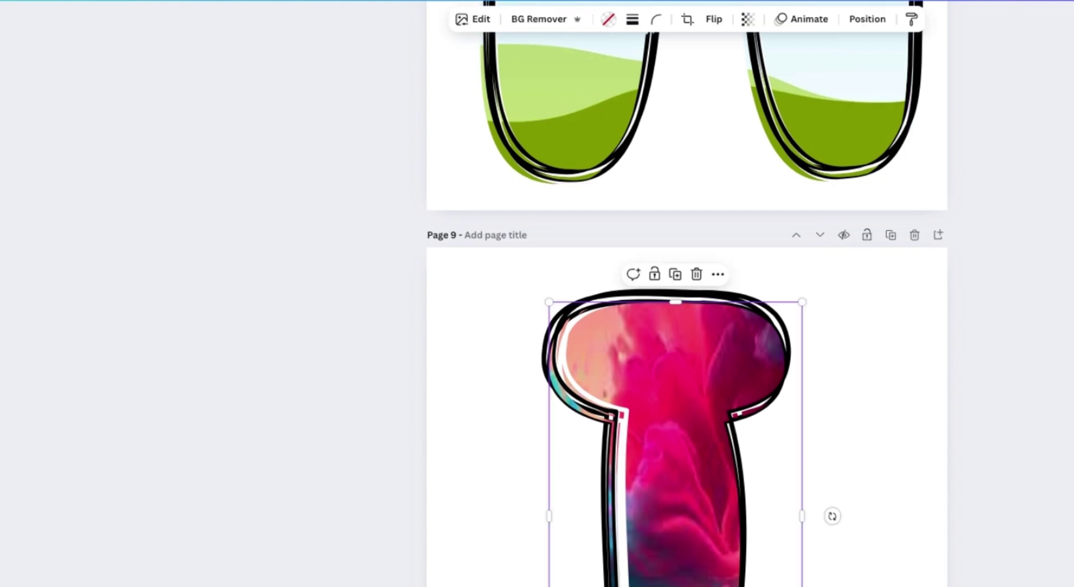
Delete the paint image from the letters I through U on pages 9 to 21, keeping the empty frames
key(ctrl+z)
key(ctrl+z)
key(ctrl+z)
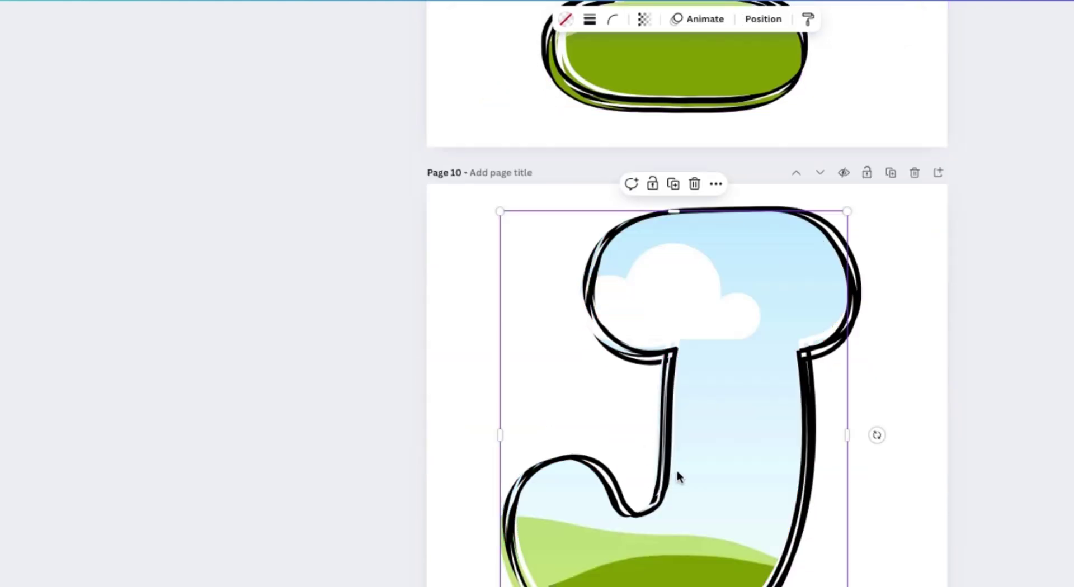
key(ctrl+z)
key(ctrl+z)
key(ctrl+z)
key(ctrl+z)
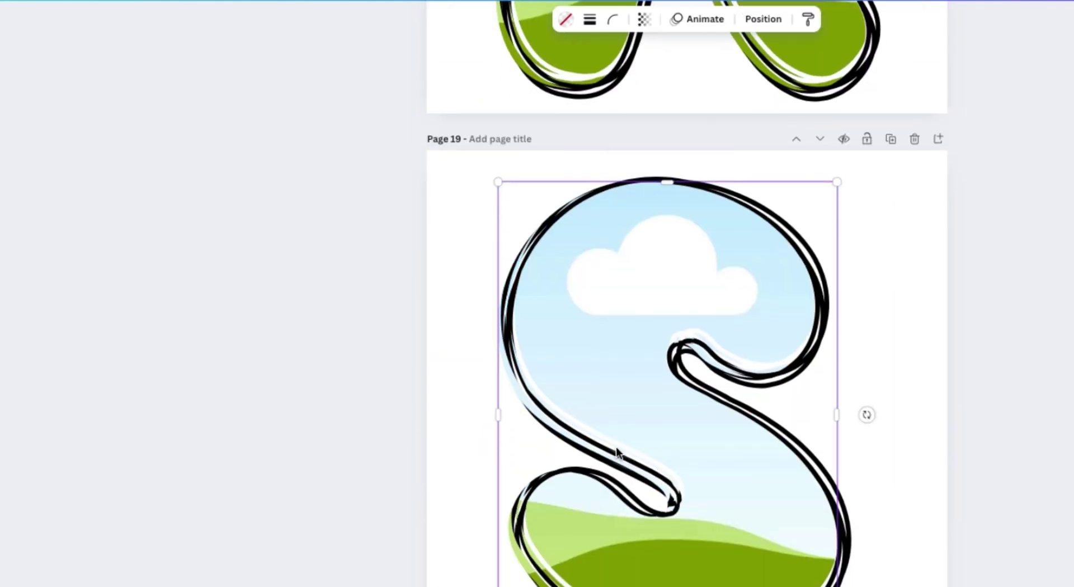
key(ctrl+z)
Delete the paint image from the letters V through Y on pages 22 to 25, keeping the empty frames
key(ctrl+z)
key(ctrl+z)
key(ctrl+z)
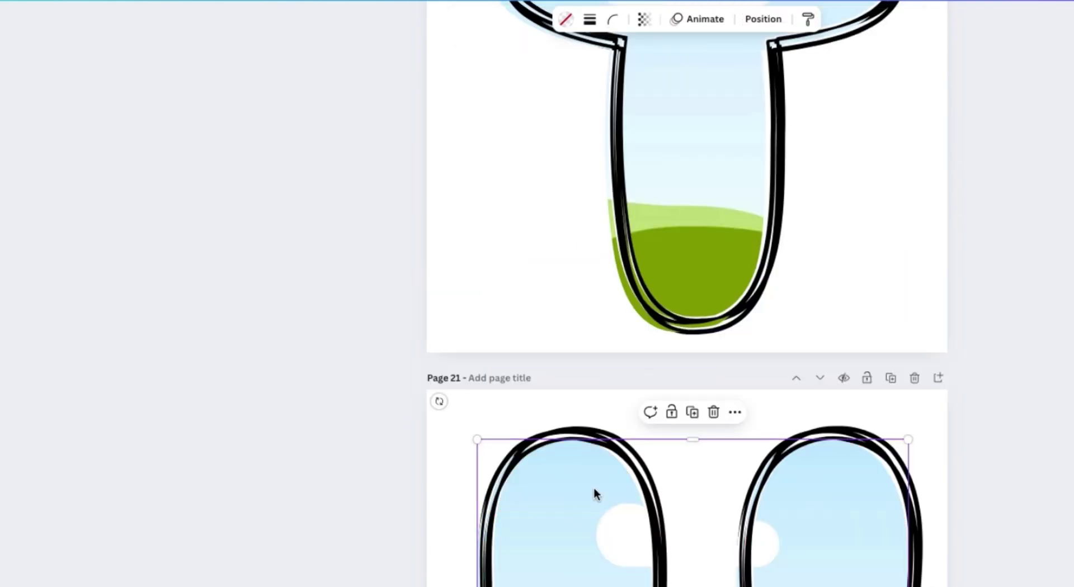
key(ctrl+z)
key(ctrl+z)
key(ctrl+z)
key(ctrl+z)
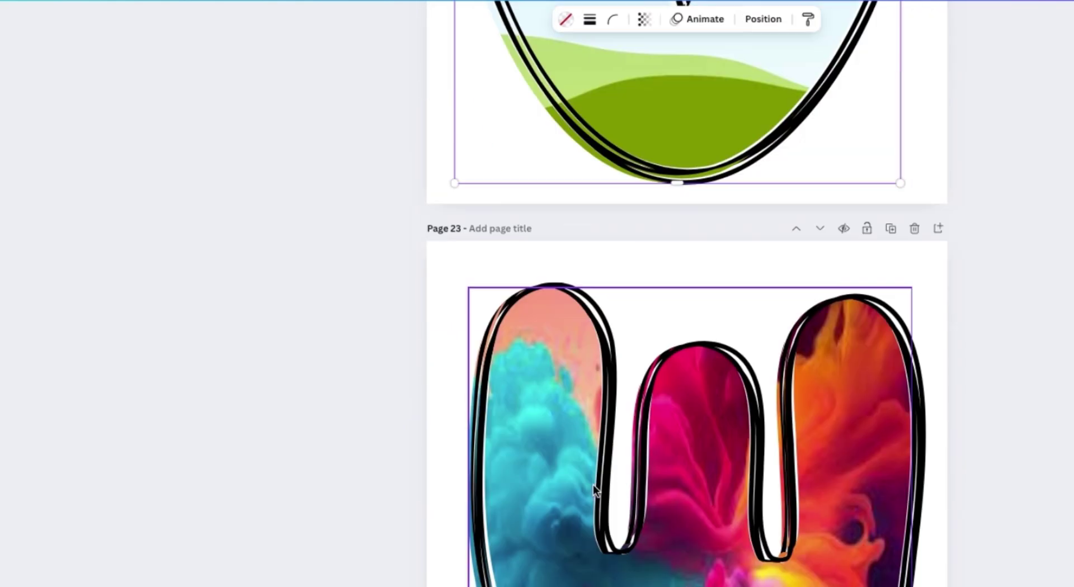
key(ctrl+z)
key(ctrl+z)
key(ctrl+z)
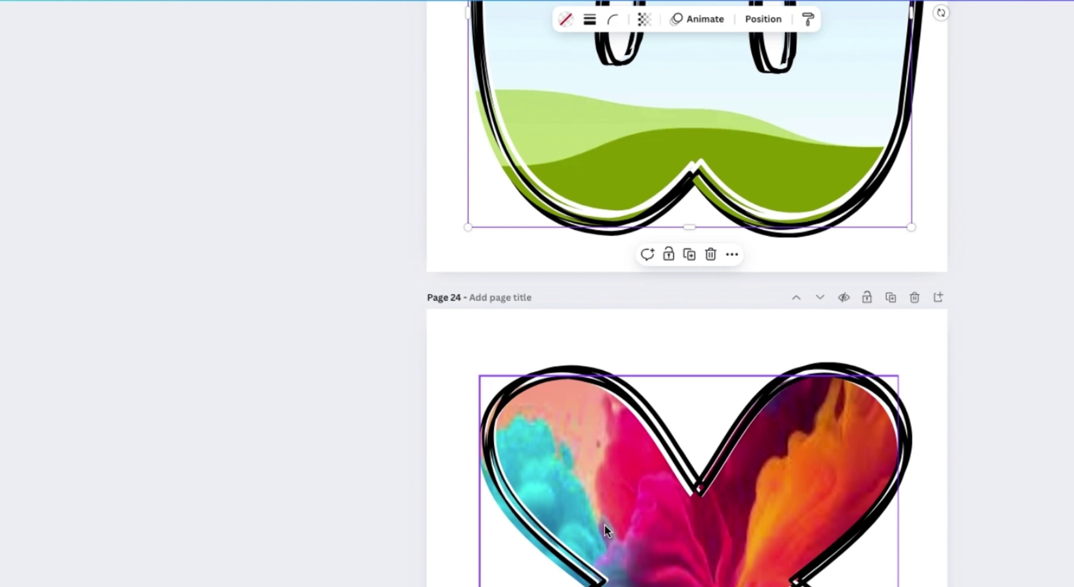
key(ctrl+z)
Fill the empty letter A frame on page 1 with the sunset mountain photo from the recently used photos
key(ctrl+z)
key(ctrl+z)
key(ctrl+z)
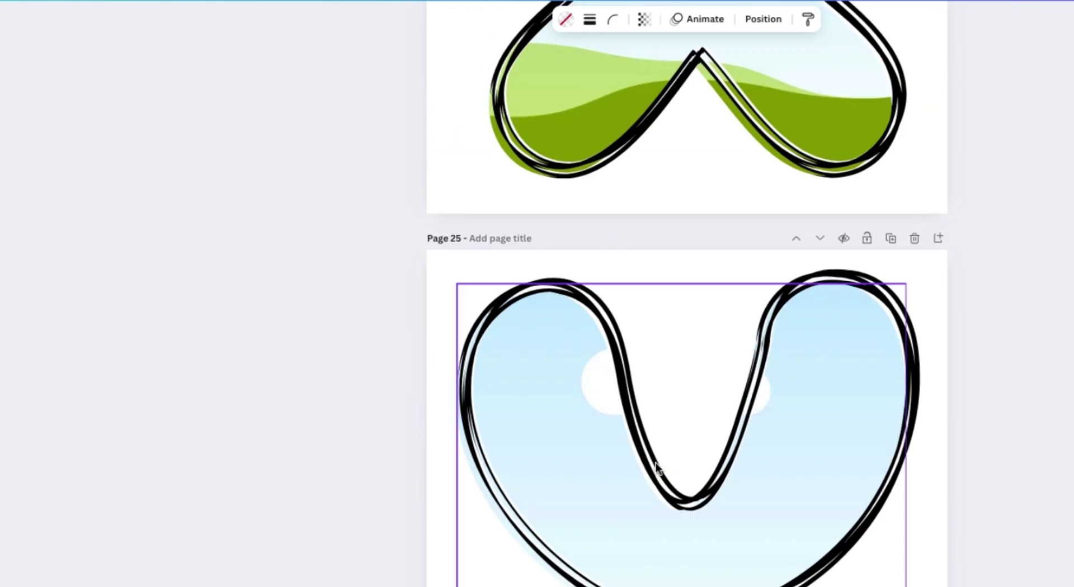
key(ctrl+z)
key(ctrl+z)
key(ctrl+z)
key(ctrl+z)
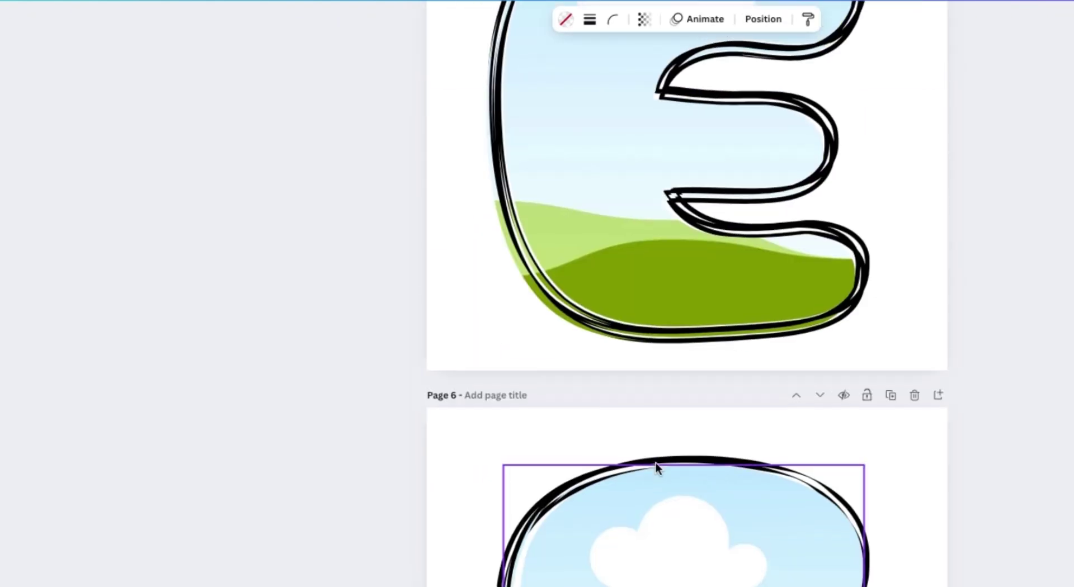
key(ctrl+z)
key(ctrl+z)
key(ctrl+z)
key(ctrl+z)
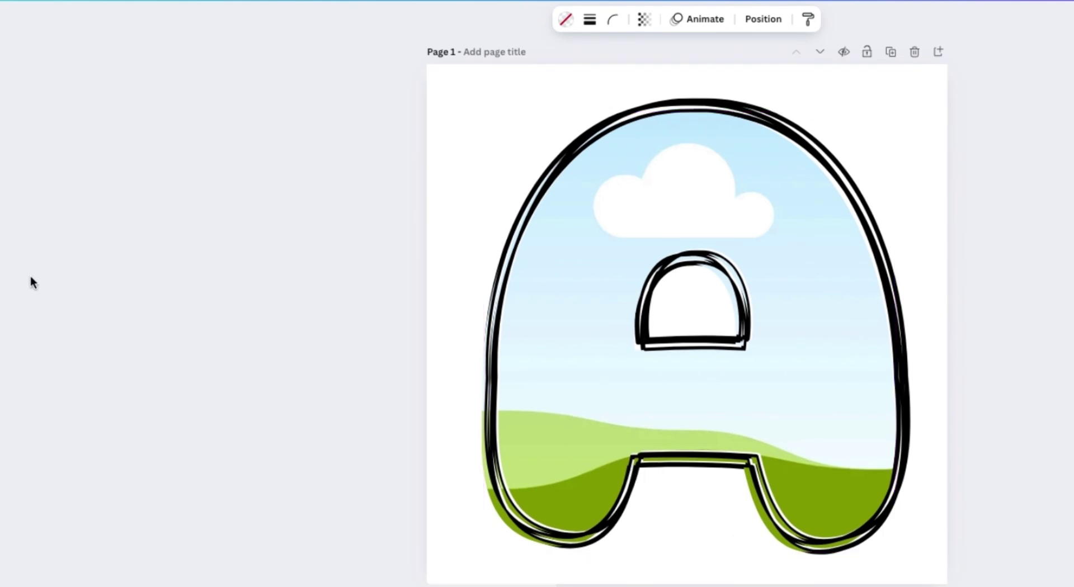
mouse_move(2, 281)
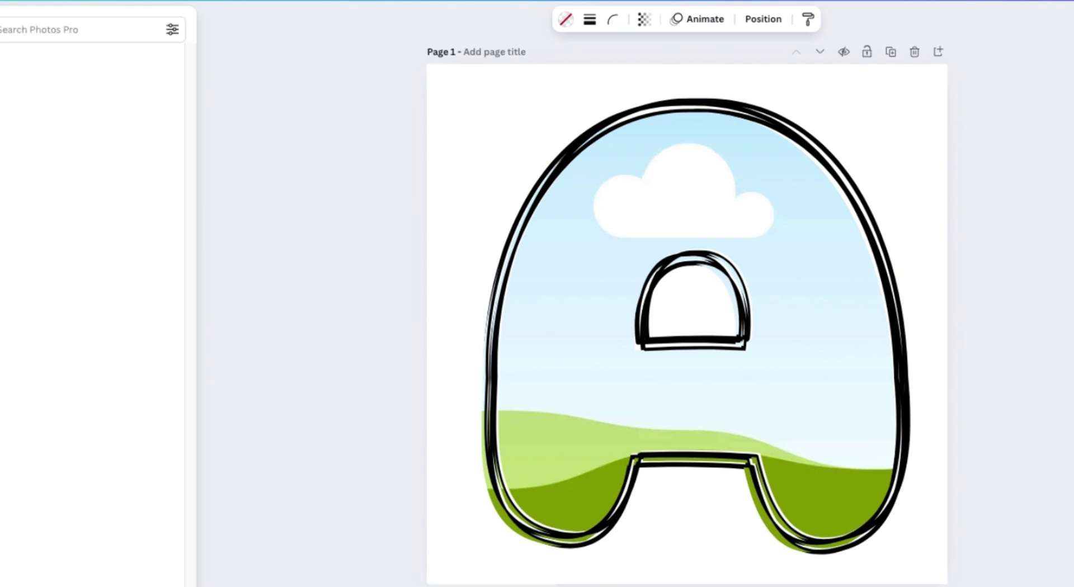
scroll(48, 342, down, 15)
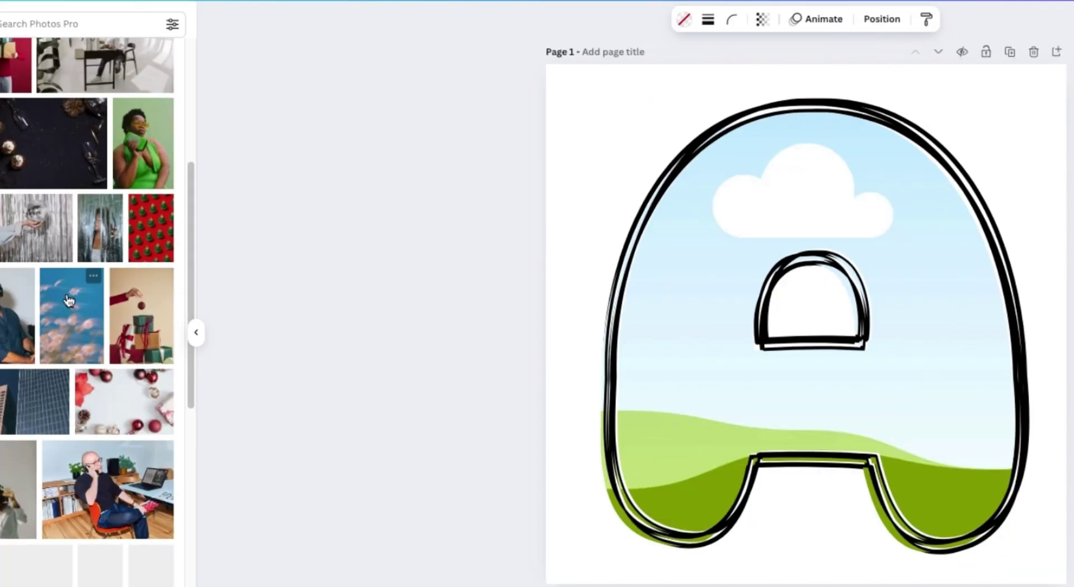
scroll(66, 301, up, 15)
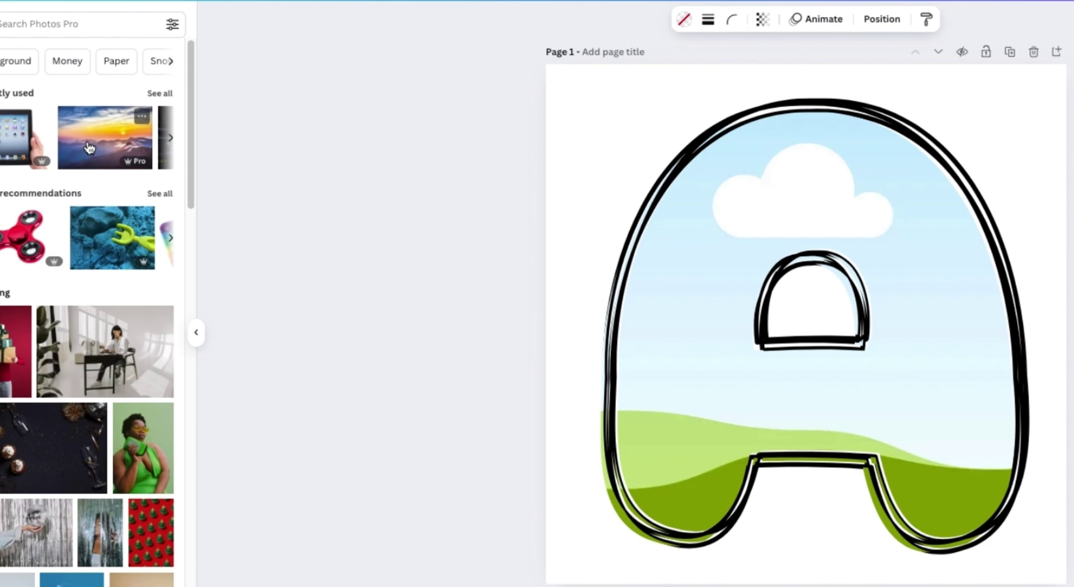
drag(88, 147, 655, 269)
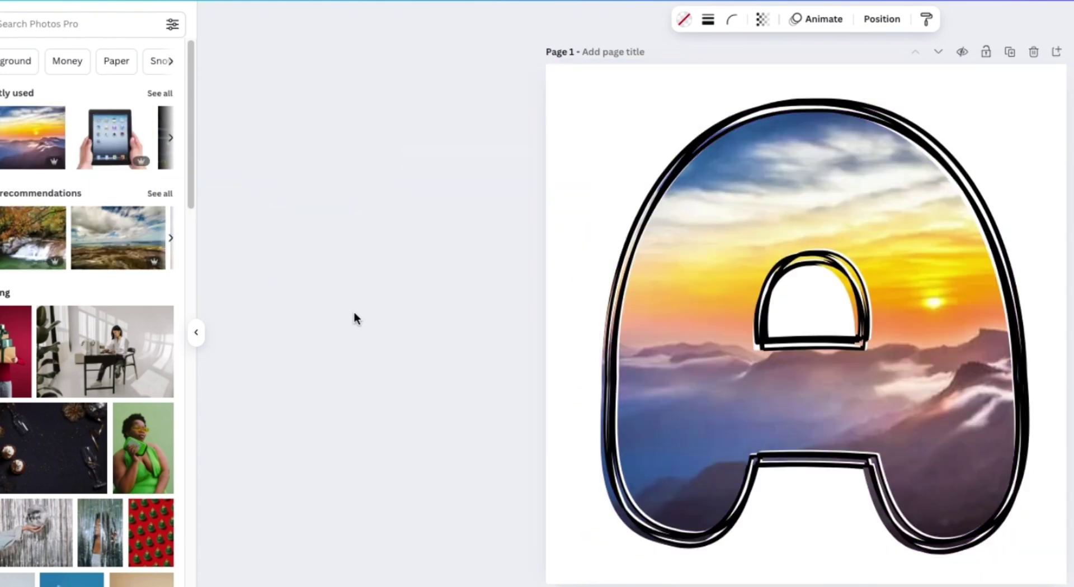
Fill the letters B, C and D on pages 2 to 4 with the same sunset mountain photo
scroll(353, 319, down, 6)
drag(33, 138, 727, 341)
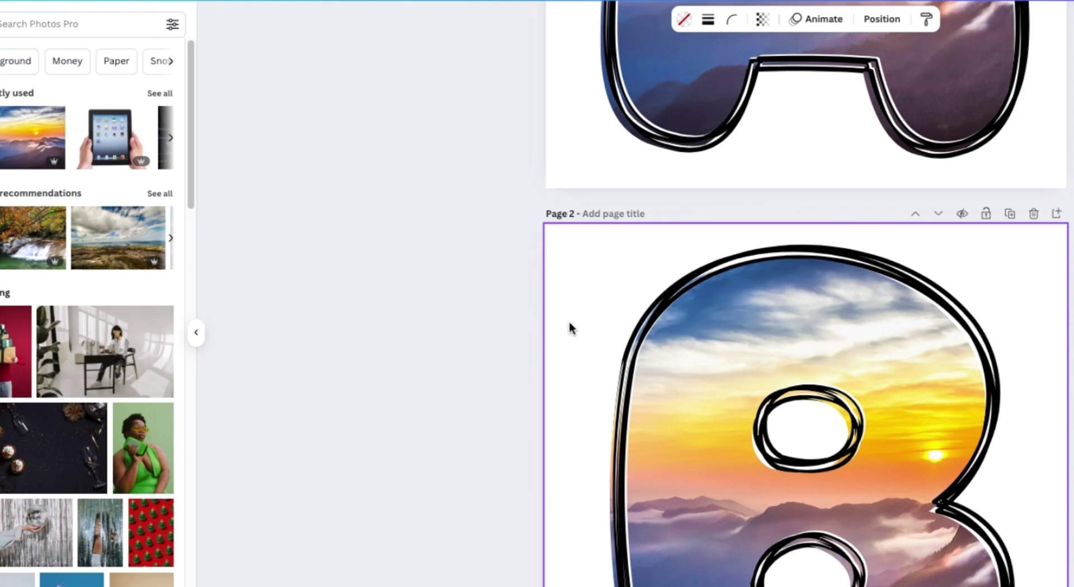
scroll(570, 329, down, 10)
drag(33, 138, 690, 431)
scroll(559, 363, down, 6)
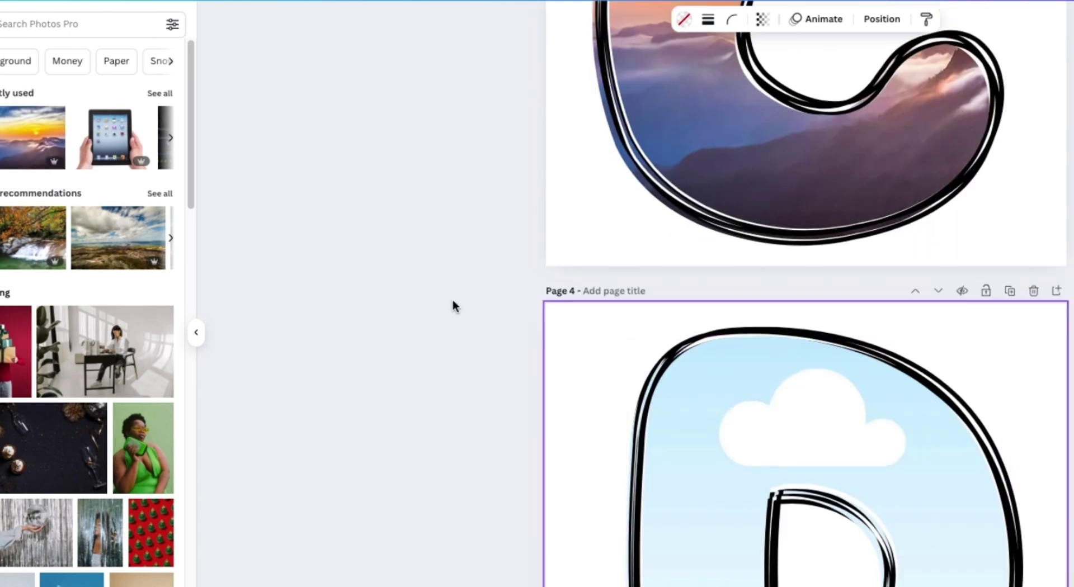
drag(32, 138, 629, 395)
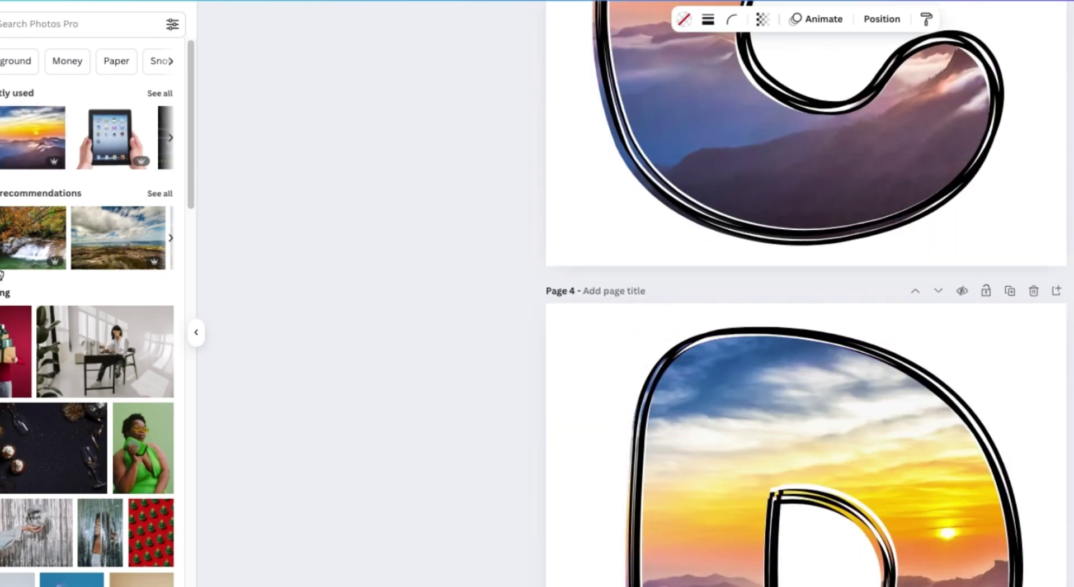
Fill the letters E, F and G on pages 5 to 7 with the autumn waterfall, mountain lake and seashell beach photos
scroll(556, 278, down, 8)
drag(33, 138, 7, 138)
drag(7, 242, 700, 403)
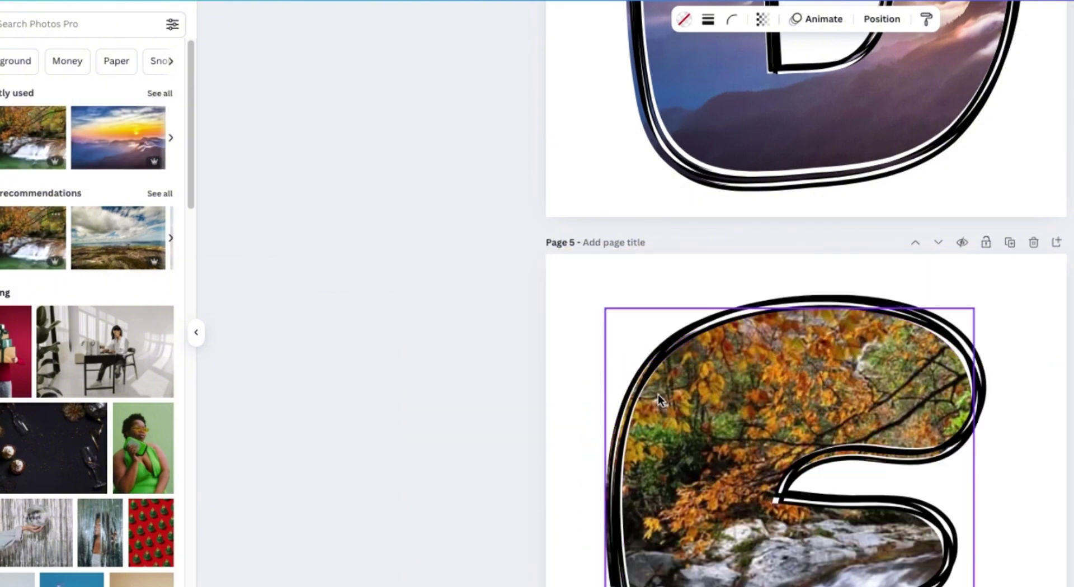
scroll(655, 370, down, 8)
drag(103, 249, 664, 439)
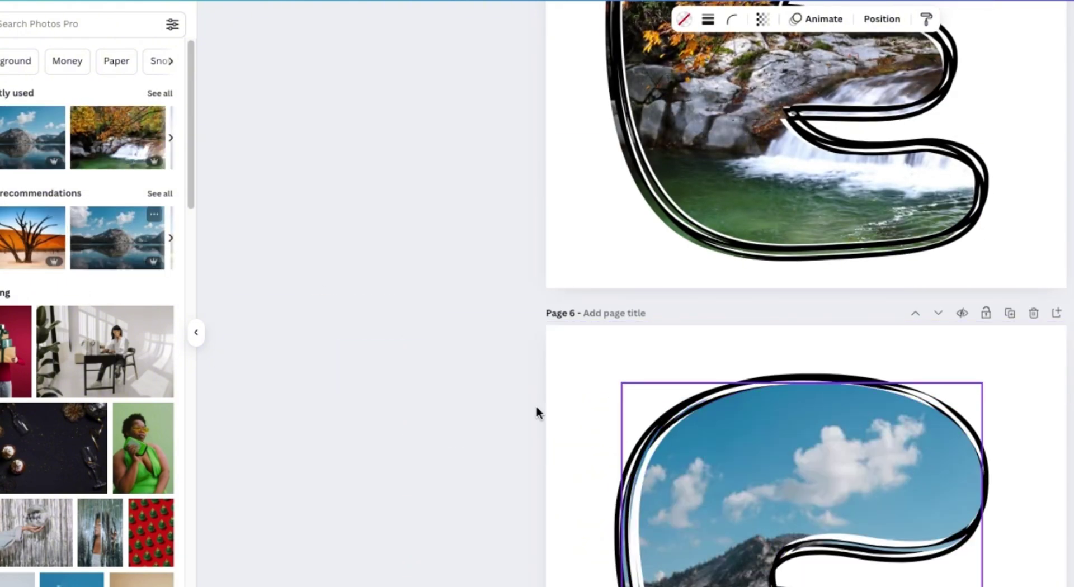
scroll(492, 333, down, 5)
drag(26, 237, 719, 503)
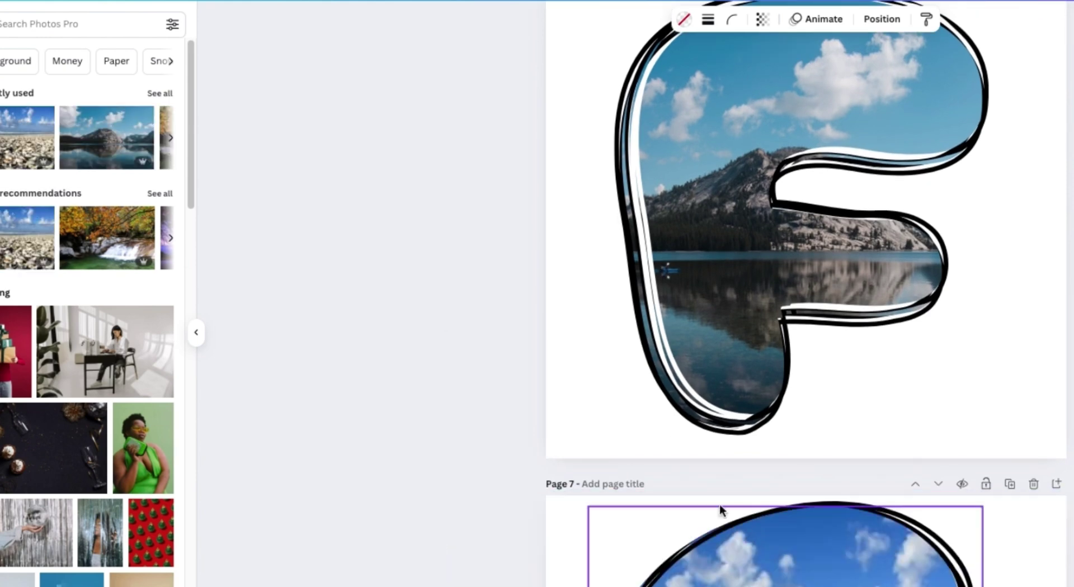
scroll(704, 435, down, 8)
scroll(701, 433, up, 4)
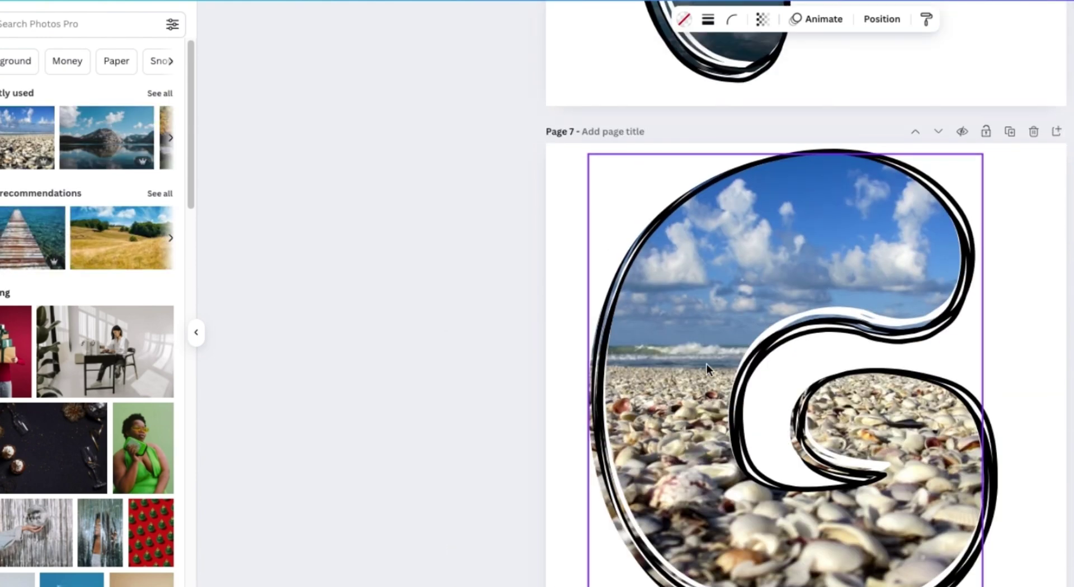
Undo the photo fills in the letters on pages 1 to 7, restoring the empty frames
click(707, 364)
key(ctrl+z)
scroll(718, 280, up, 8)
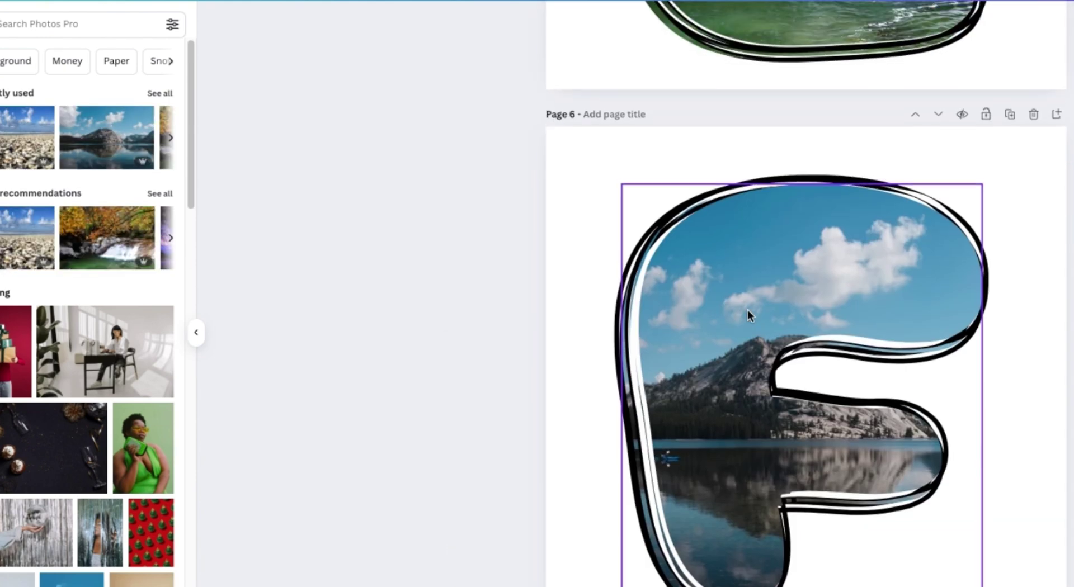
click(748, 311)
scroll(752, 358, down, 6)
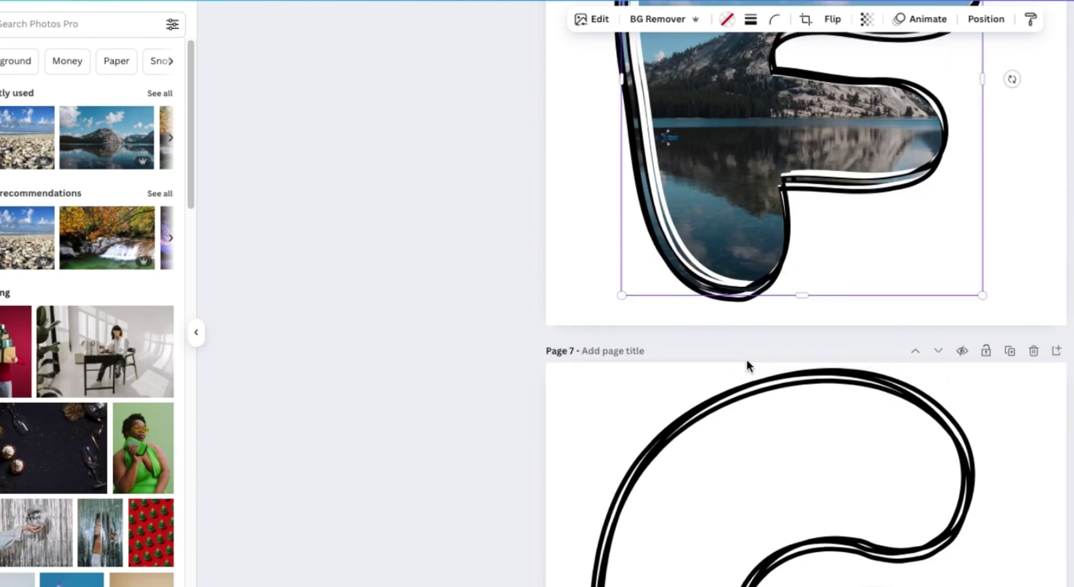
scroll(762, 367, down, 2)
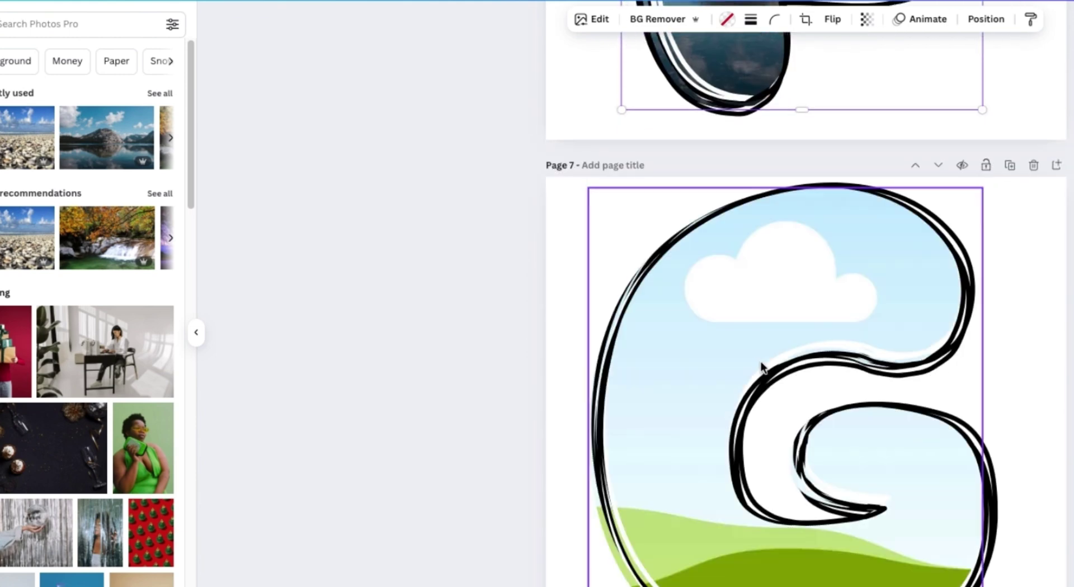
scroll(754, 363, up, 15)
scroll(717, 182, up, 15)
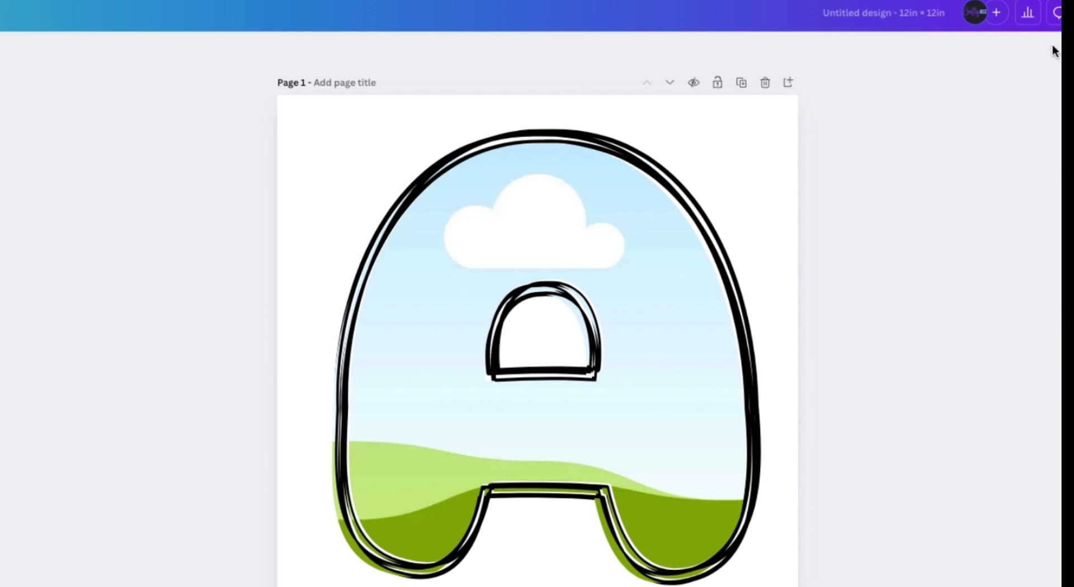
Create a template link for the alphabet design and copy it
click(1023, 12)
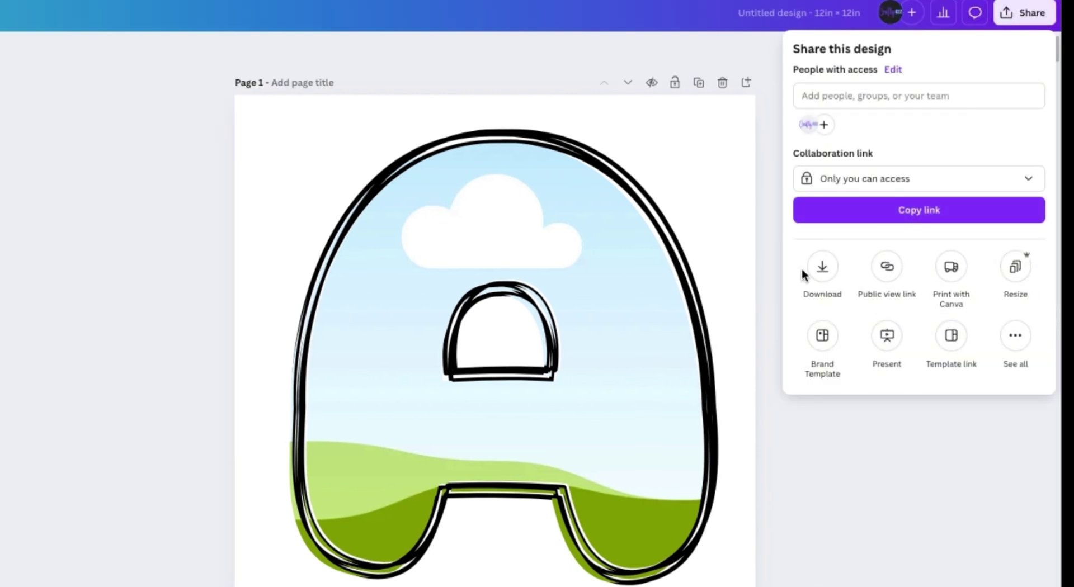
click(950, 341)
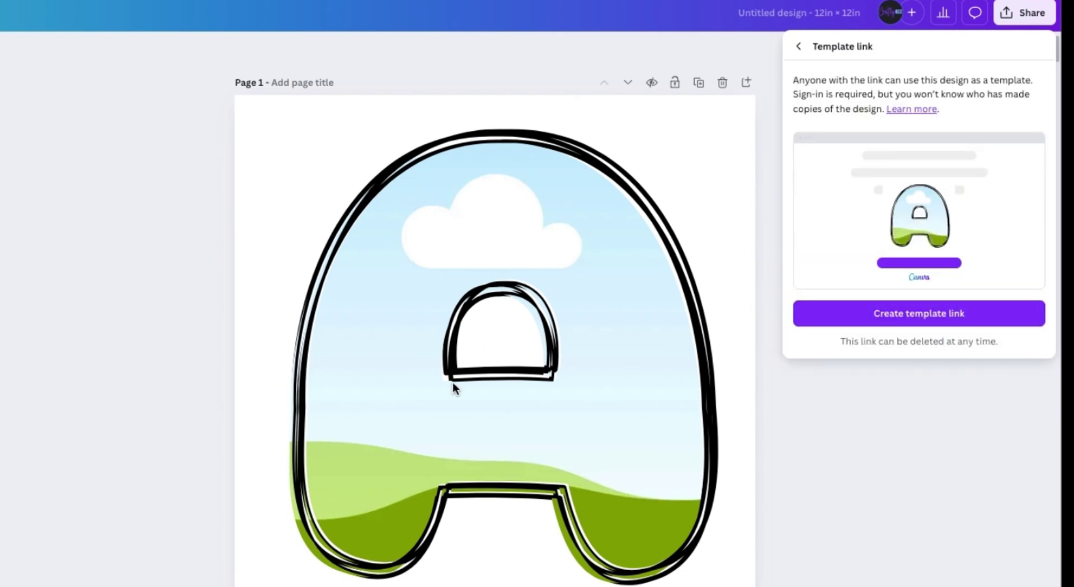
click(901, 316)
click(1023, 306)
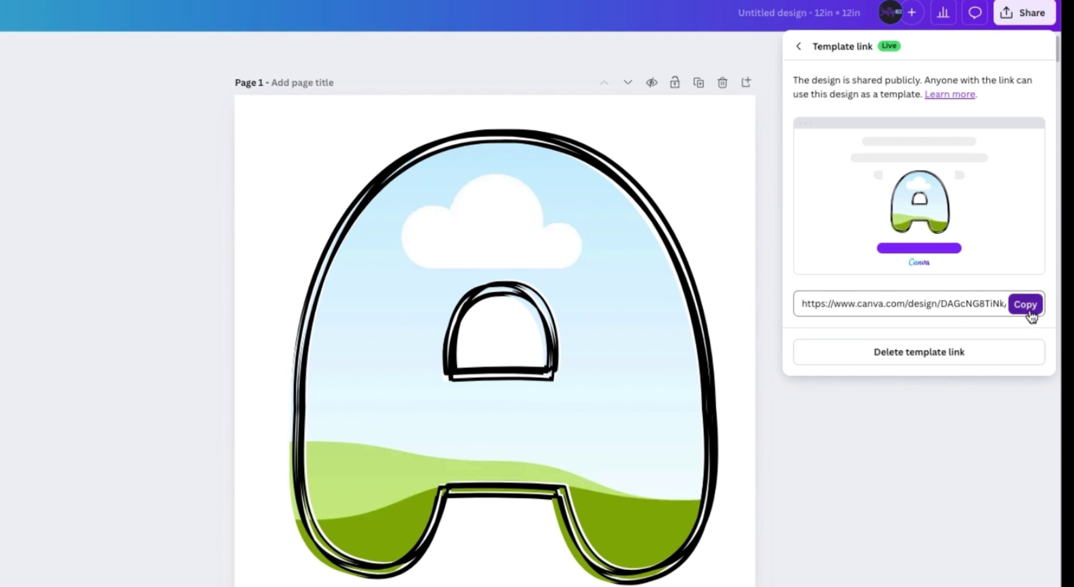
click(1024, 313)
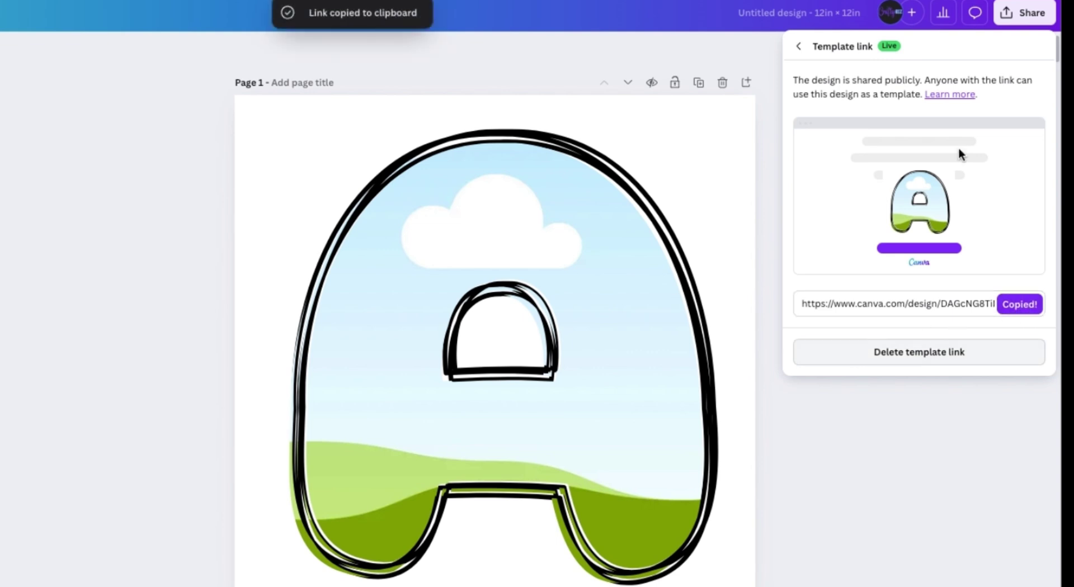
Test the copied template link in a new incognito window by choosing to use the template, and dismiss the sign-up dialog
click(1044, 1)
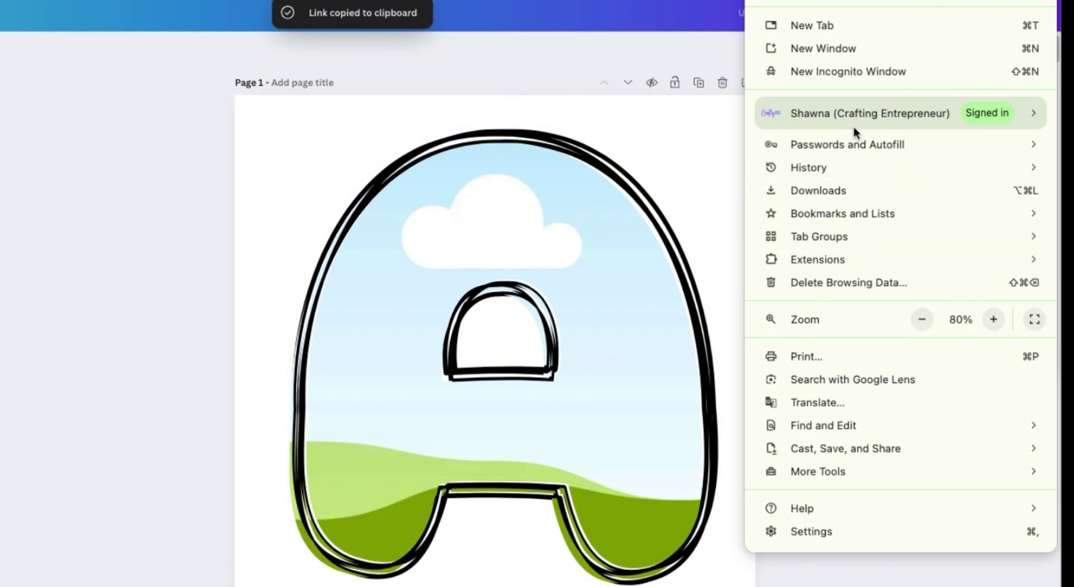
click(857, 75)
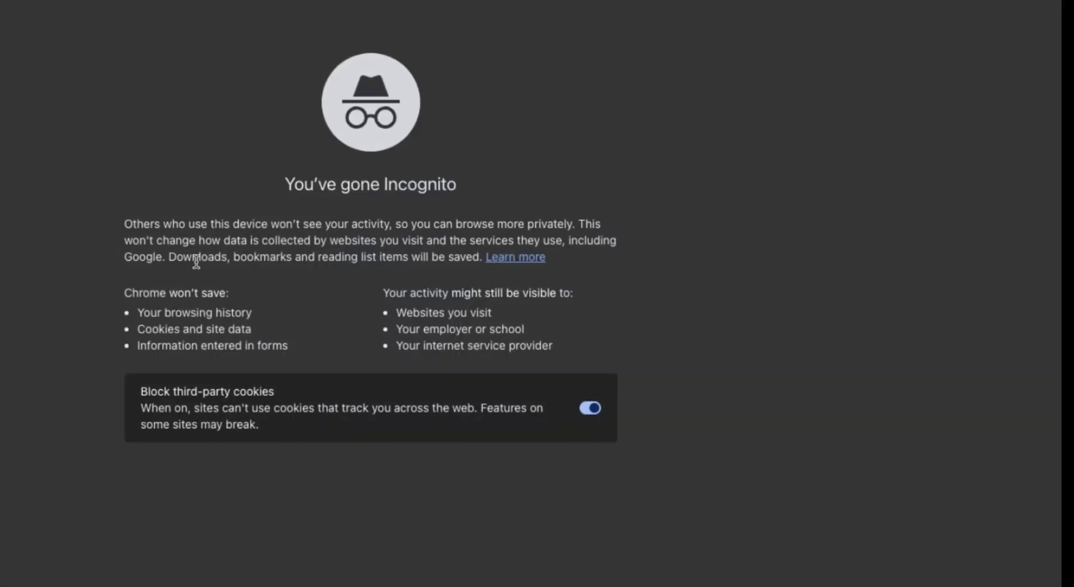
key(ctrl+v)
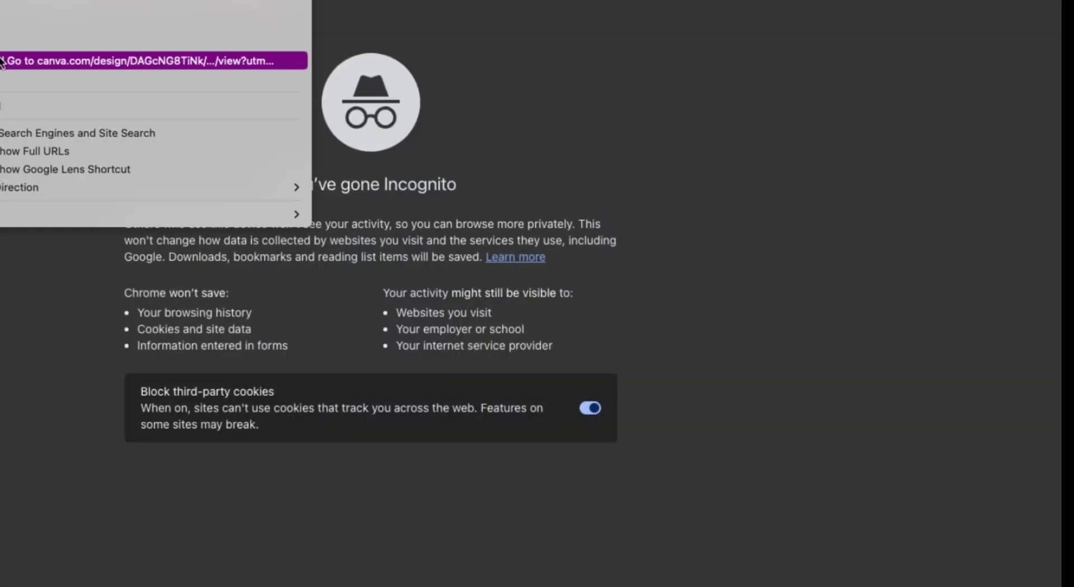
key(Return)
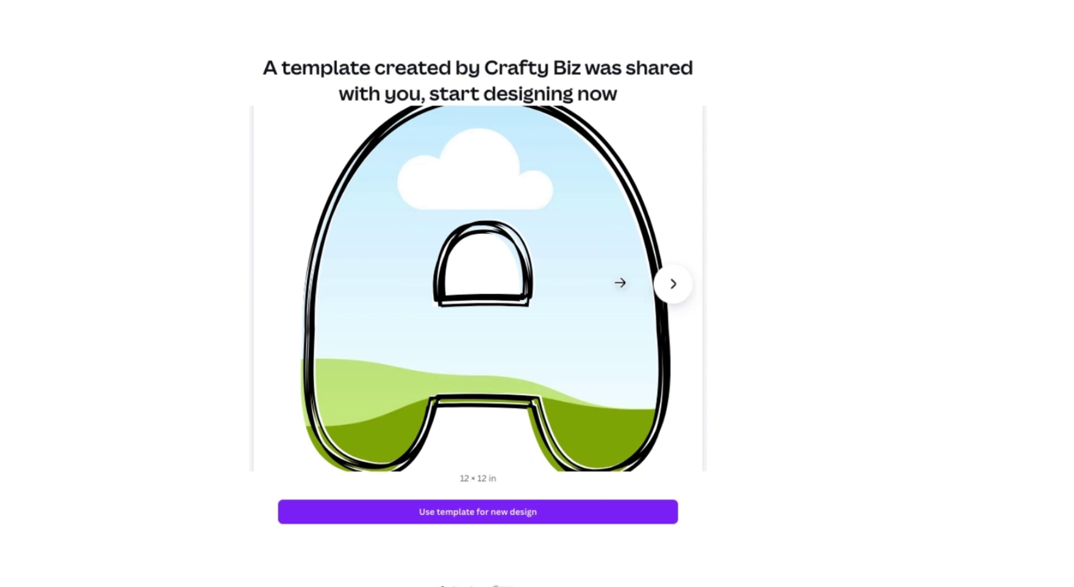
click(498, 519)
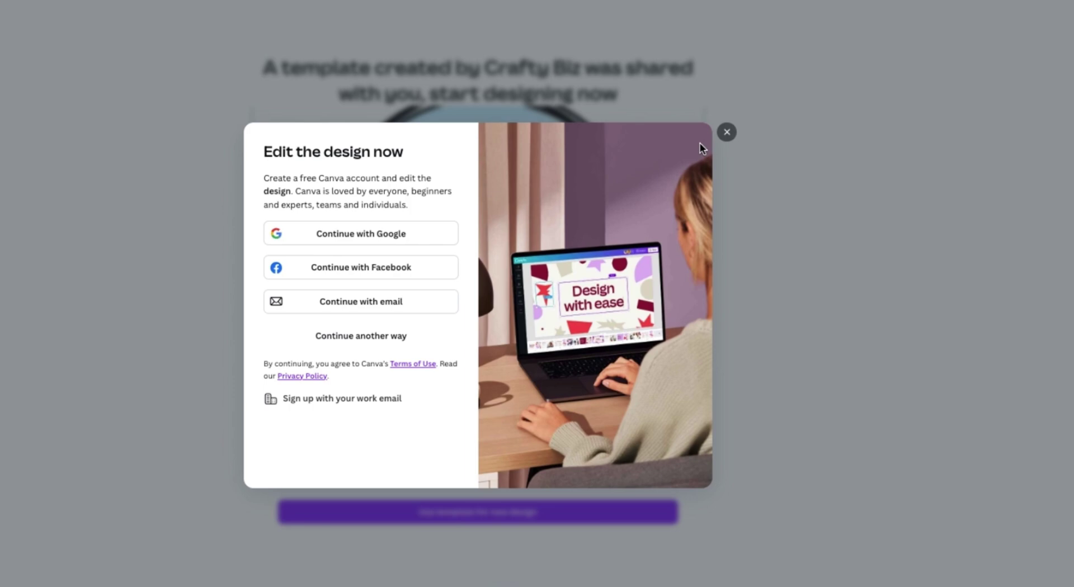
click(728, 132)
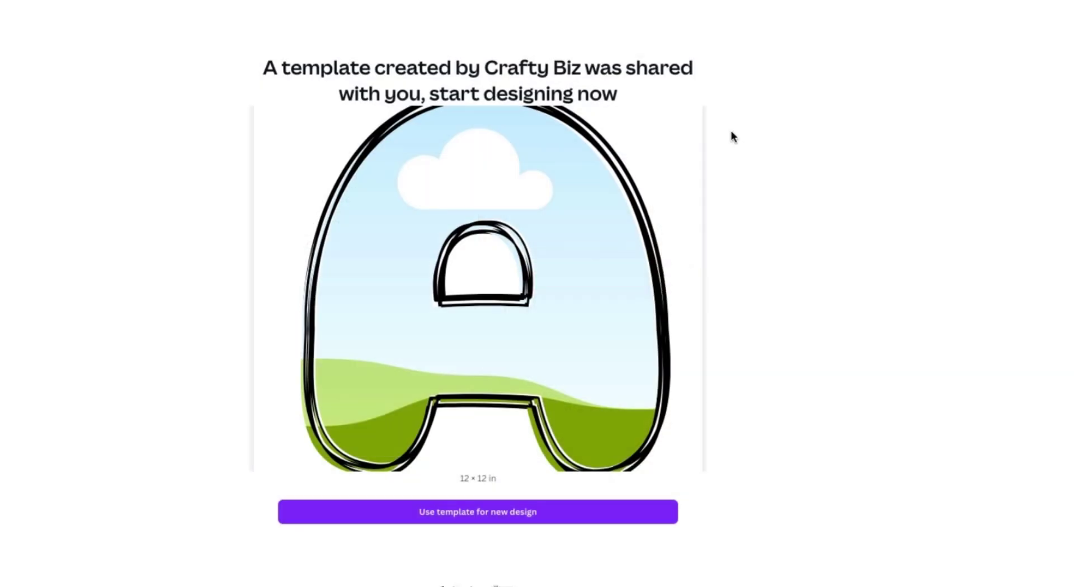